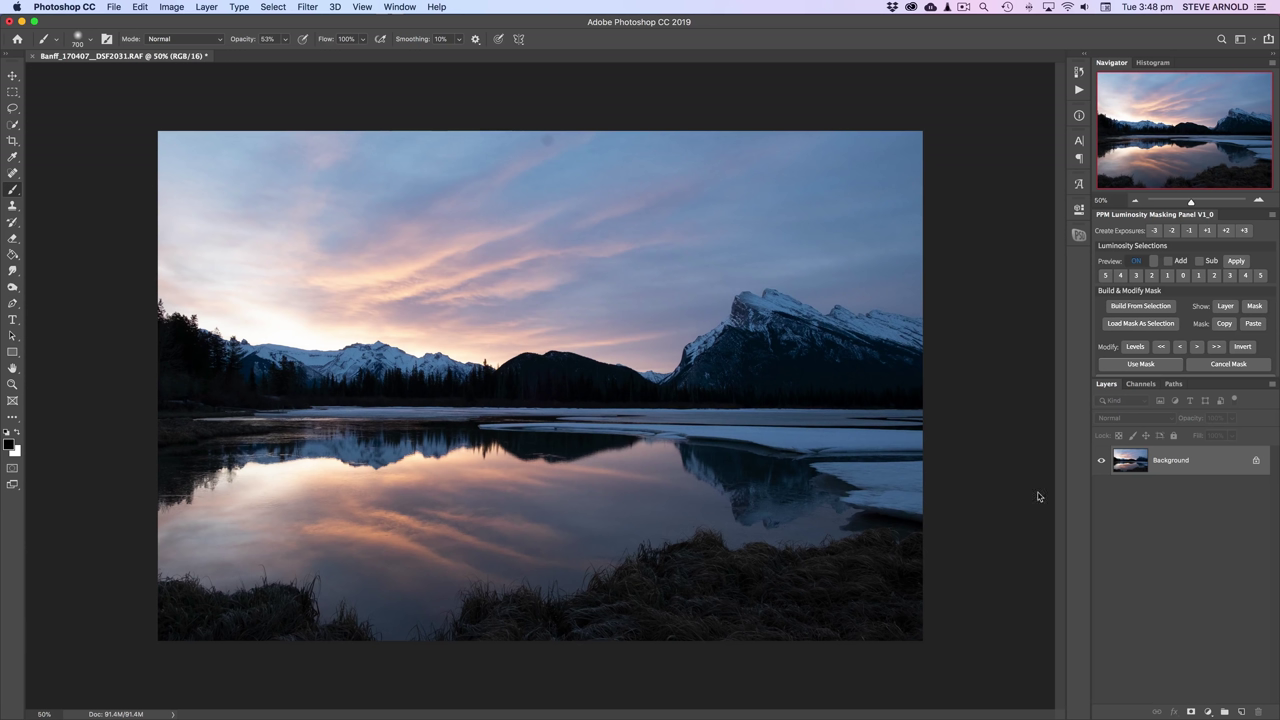
Reduce the brush size to 500 and add an empty layer above the Background.
key(bracketleft)
key(bracketleft)
click(1242, 711)
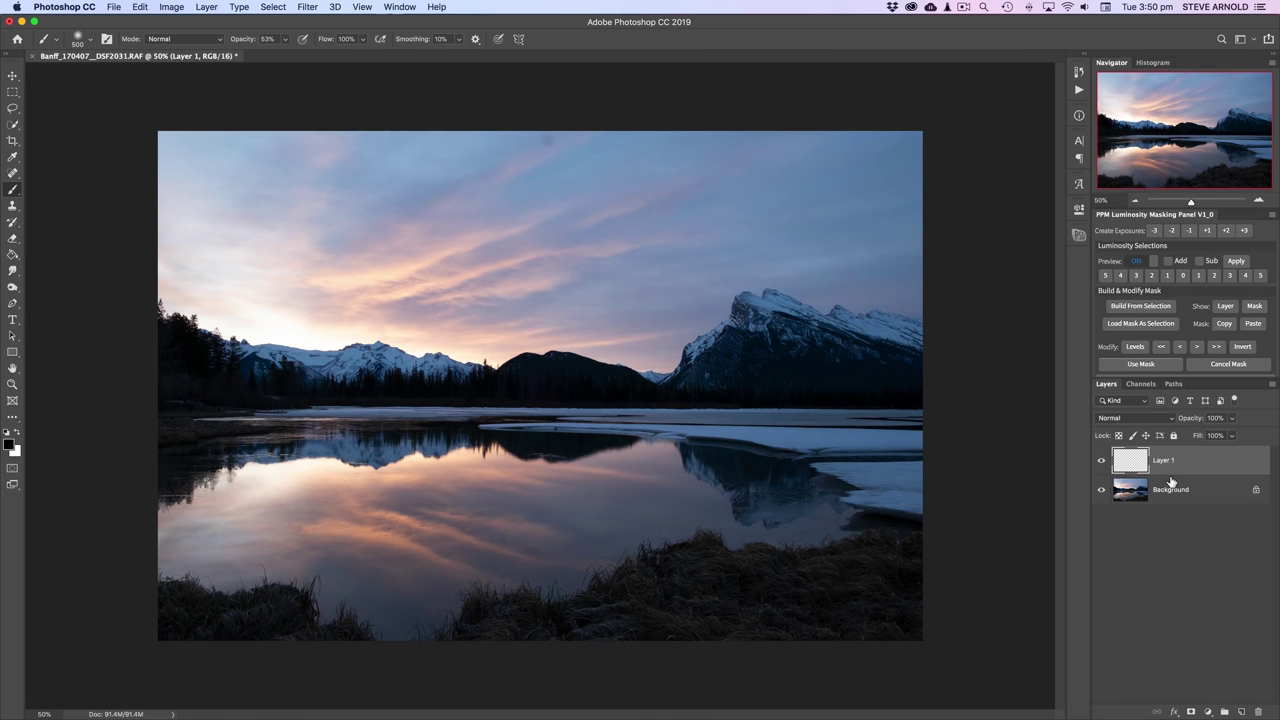
Copy a lassoed patch of the pink clouds onto its own layer and move it over the trees and mountains below.
click(12, 108)
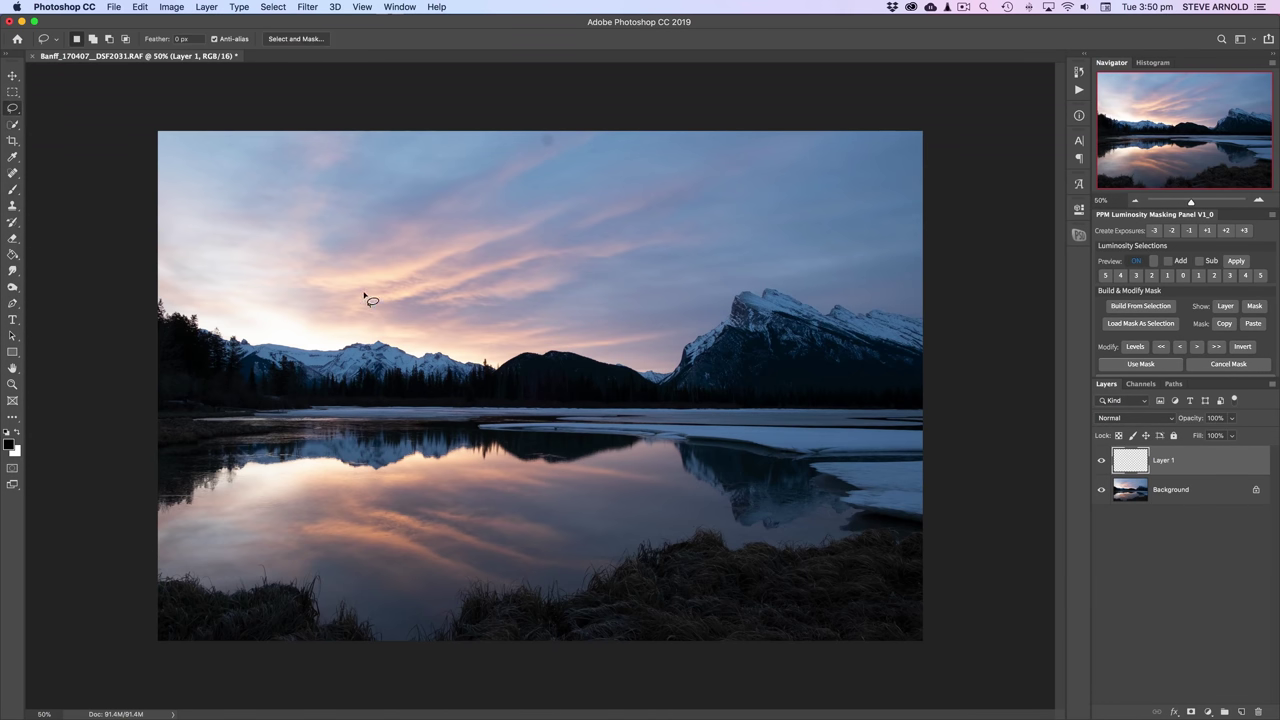
mouse_move(328, 270)
mouse_down()
mouse_move(457, 270)
mouse_move(462, 296)
mouse_move(360, 318)
mouse_move(305, 262)
mouse_up()
key(shift+F5)
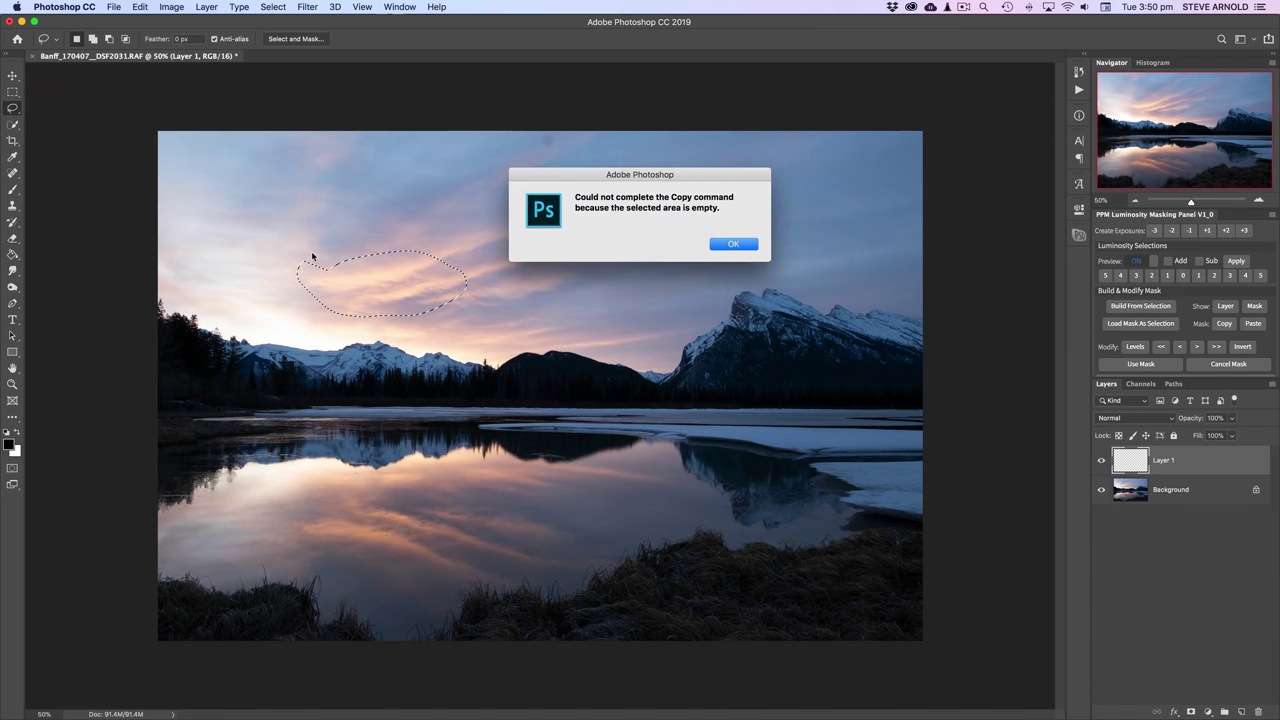
key(Return)
key(super+z)
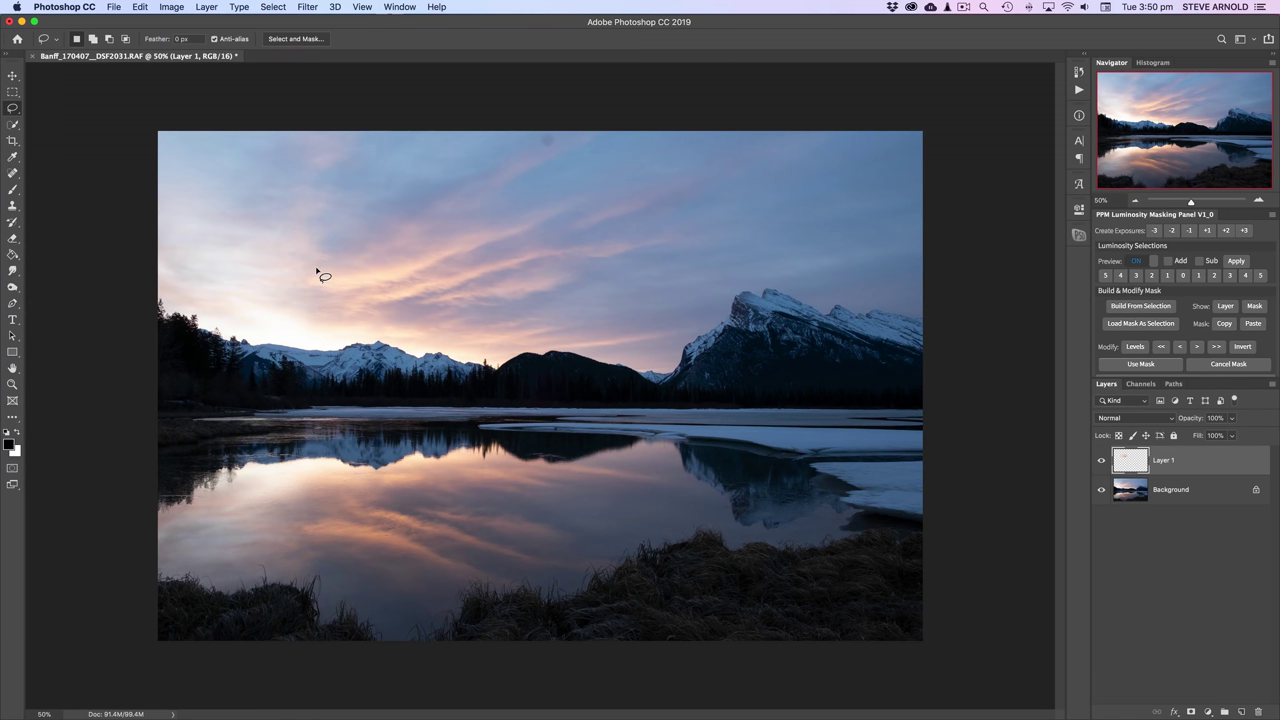
key(v)
drag(380, 282, 285, 341)
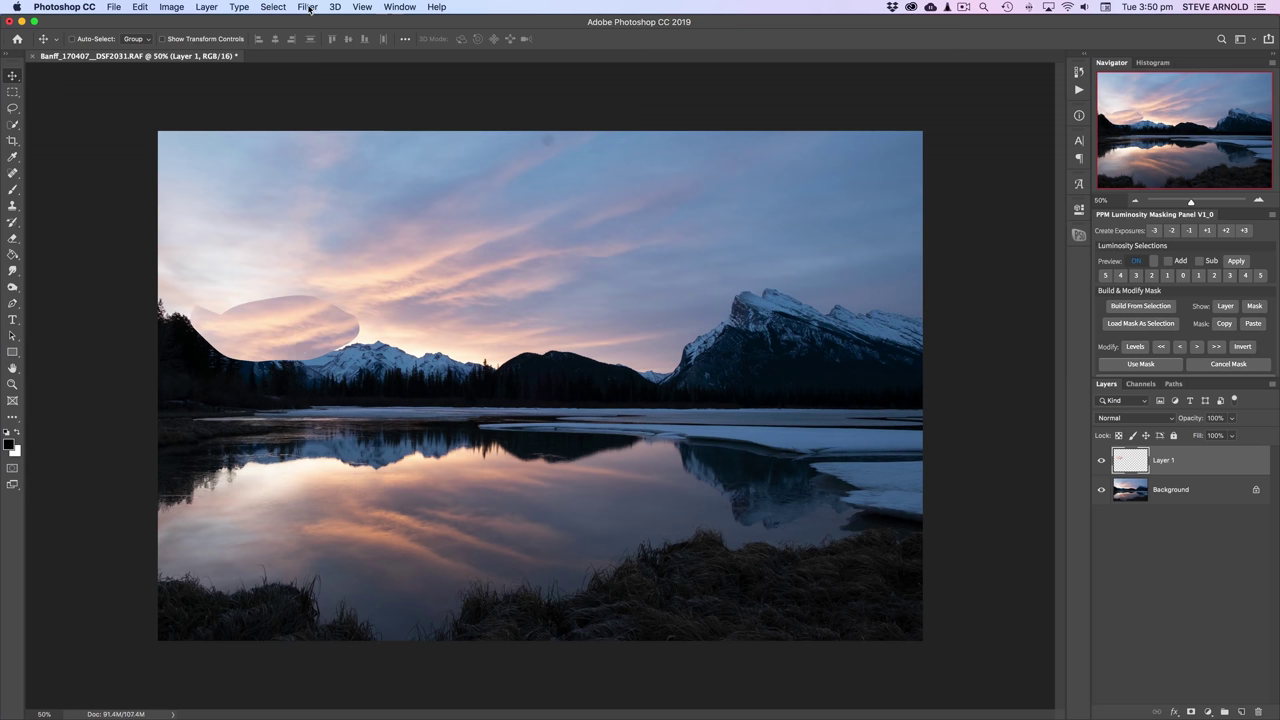
Apply a Gaussian Blur with a radius of about 165 pixels to the cloud patch on Layer 1.
click(309, 8)
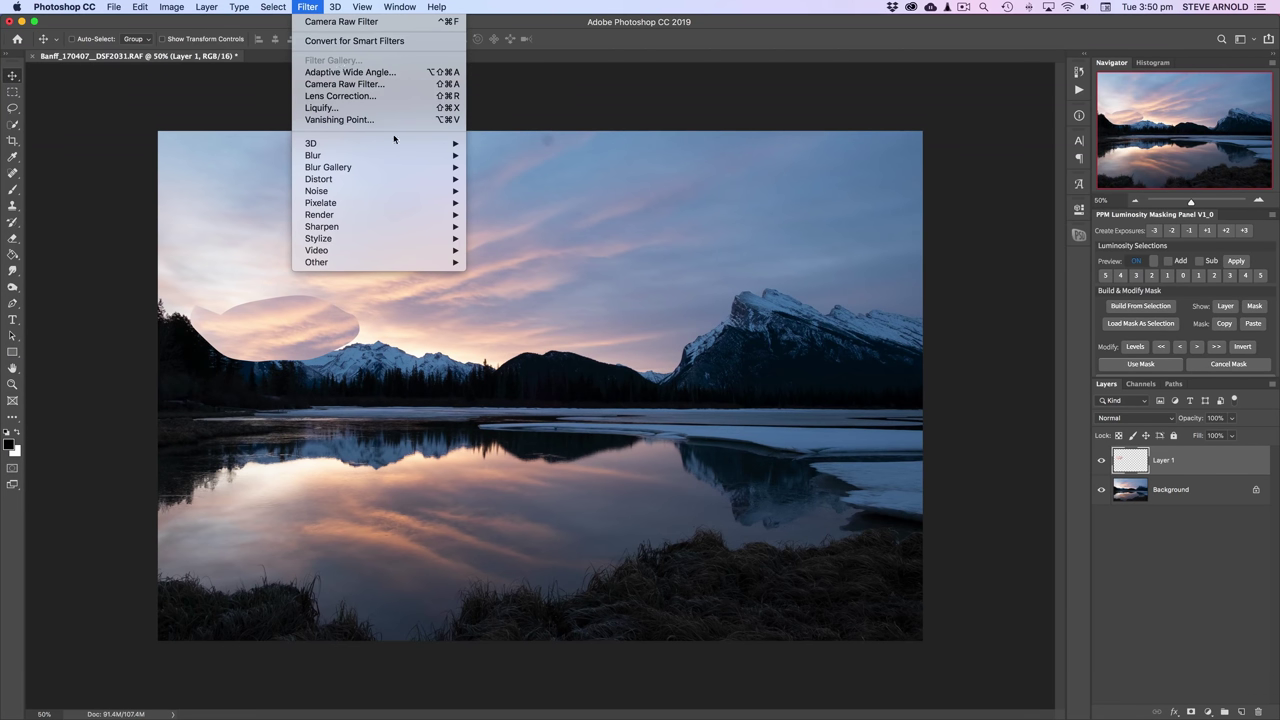
mouse_move(400, 155)
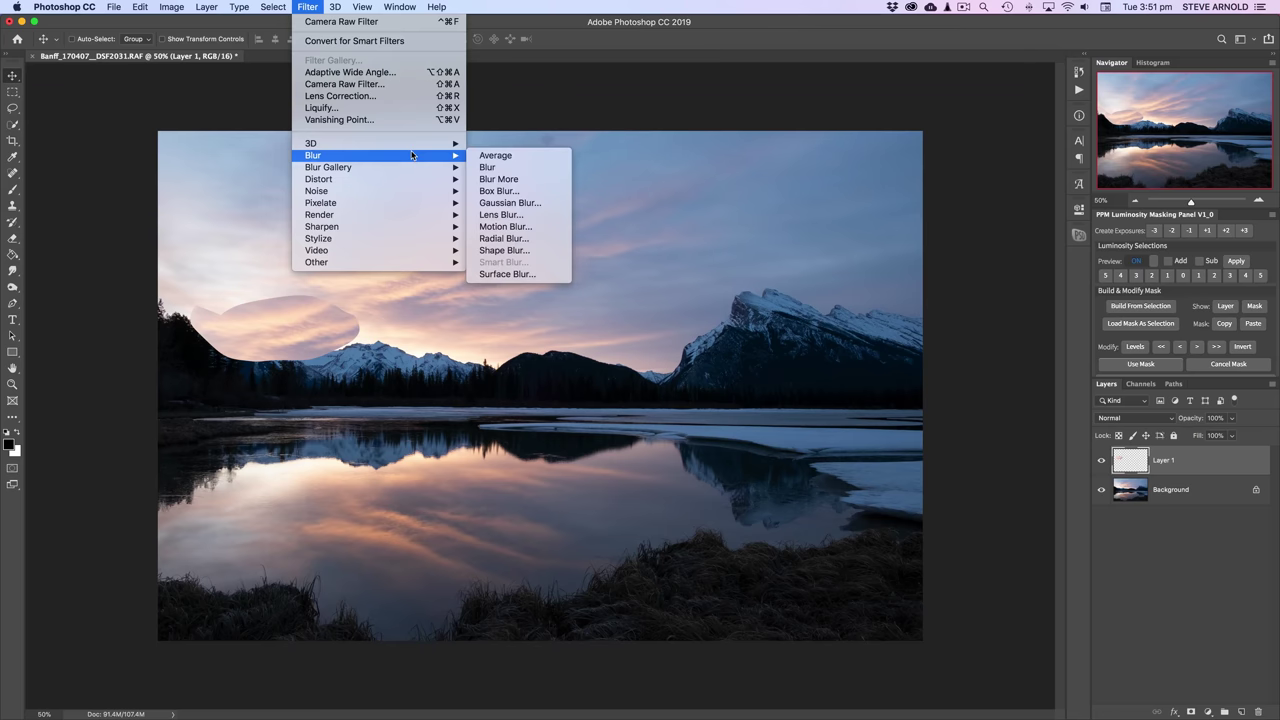
click(530, 202)
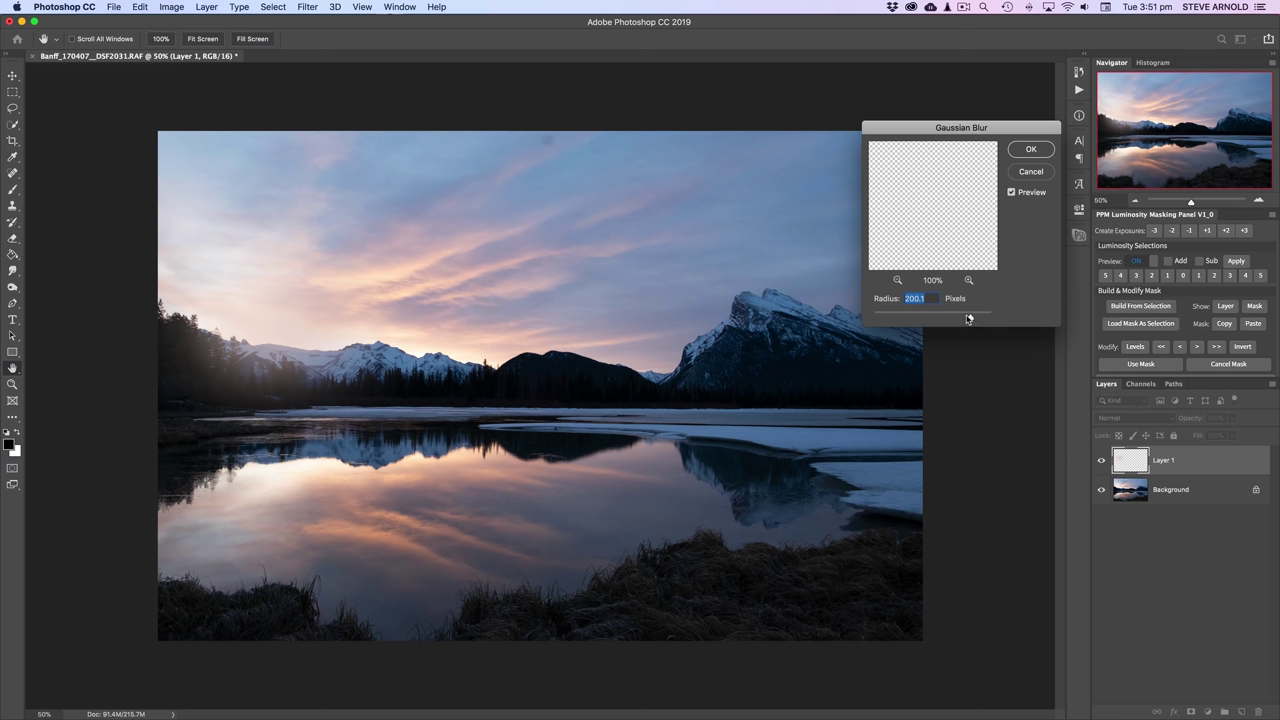
drag(968, 318, 881, 318)
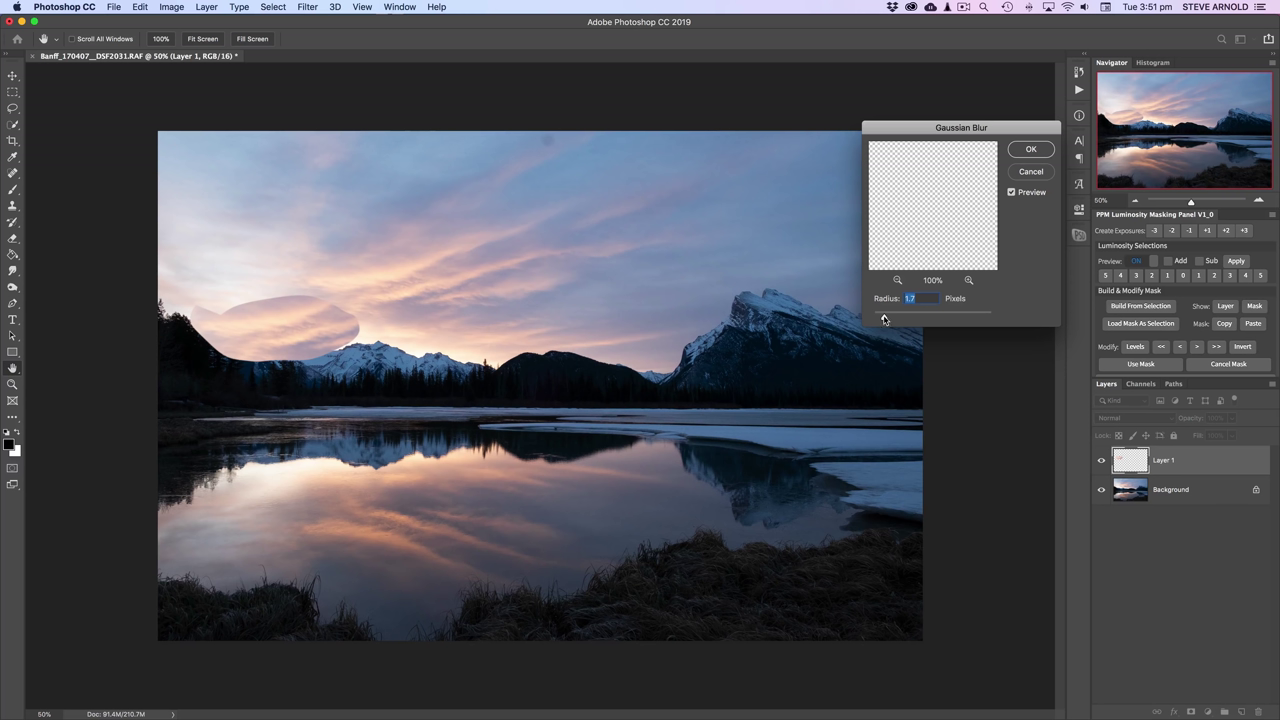
drag(885, 318, 964, 319)
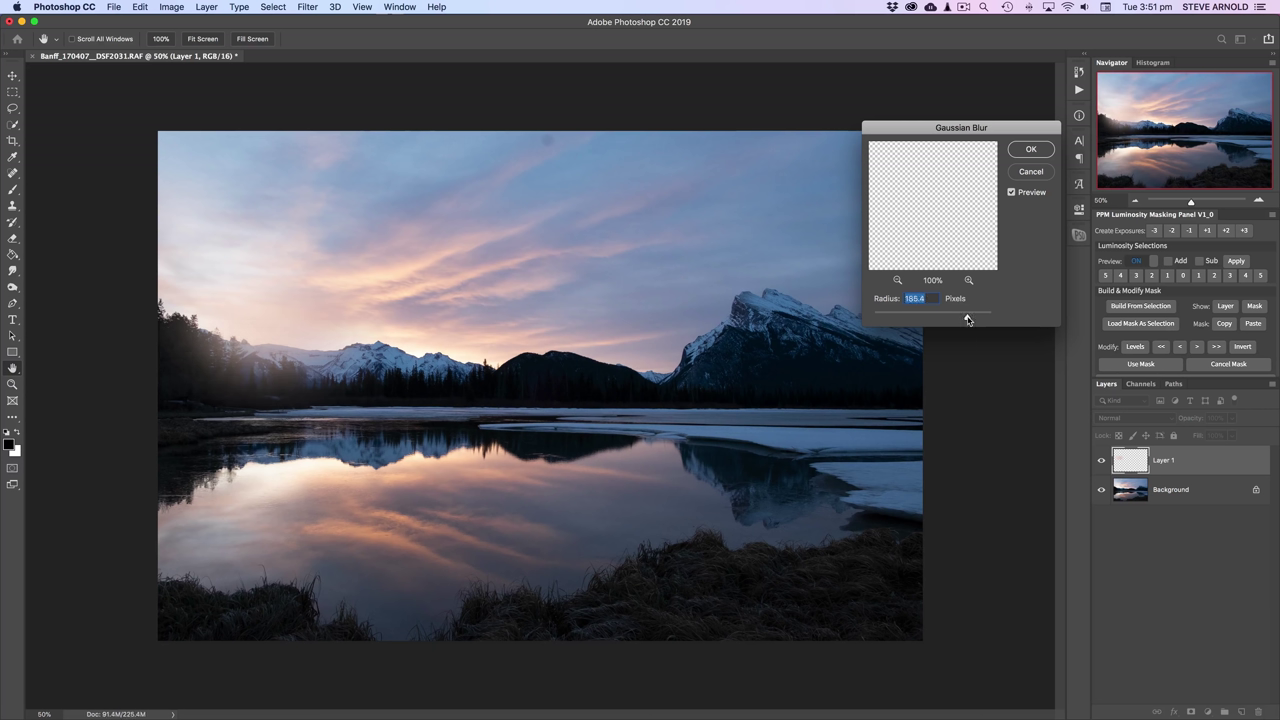
drag(967, 320, 965, 320)
click(1031, 150)
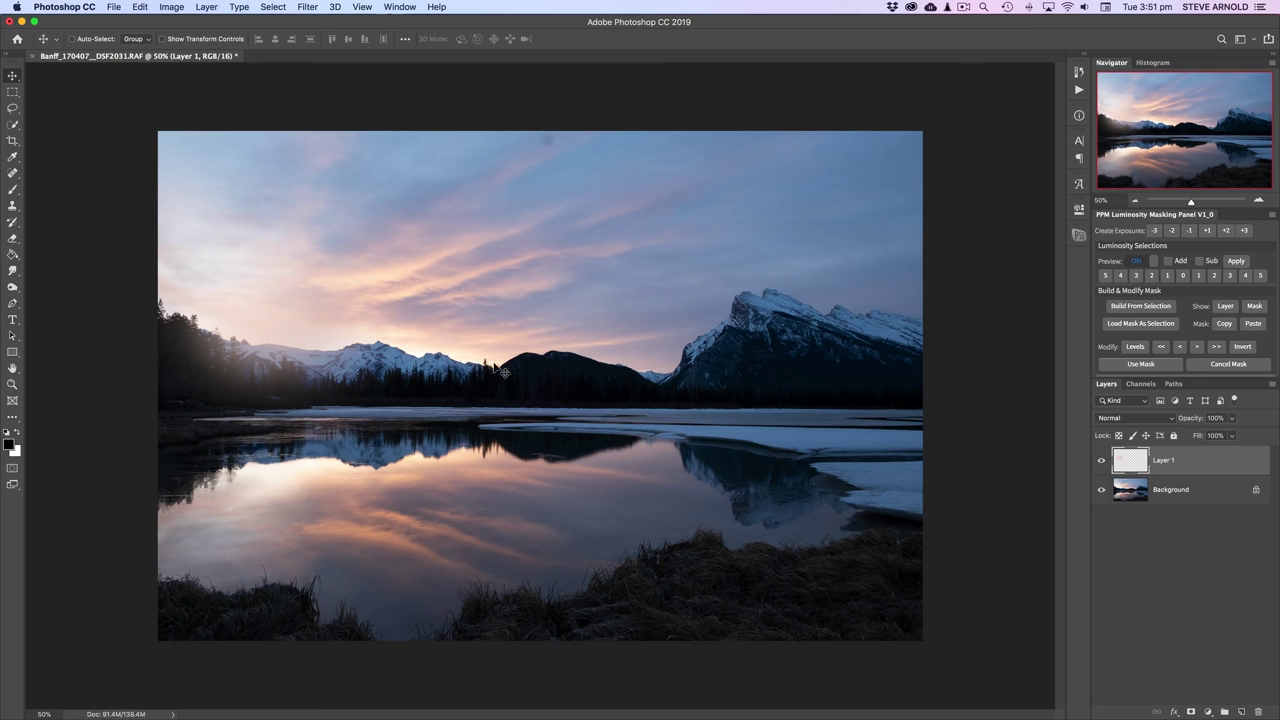
Scale the blurred cloud patch up proportionally to about 118% by extending its right edge.
drag(500, 370, 503, 372)
key(super+t)
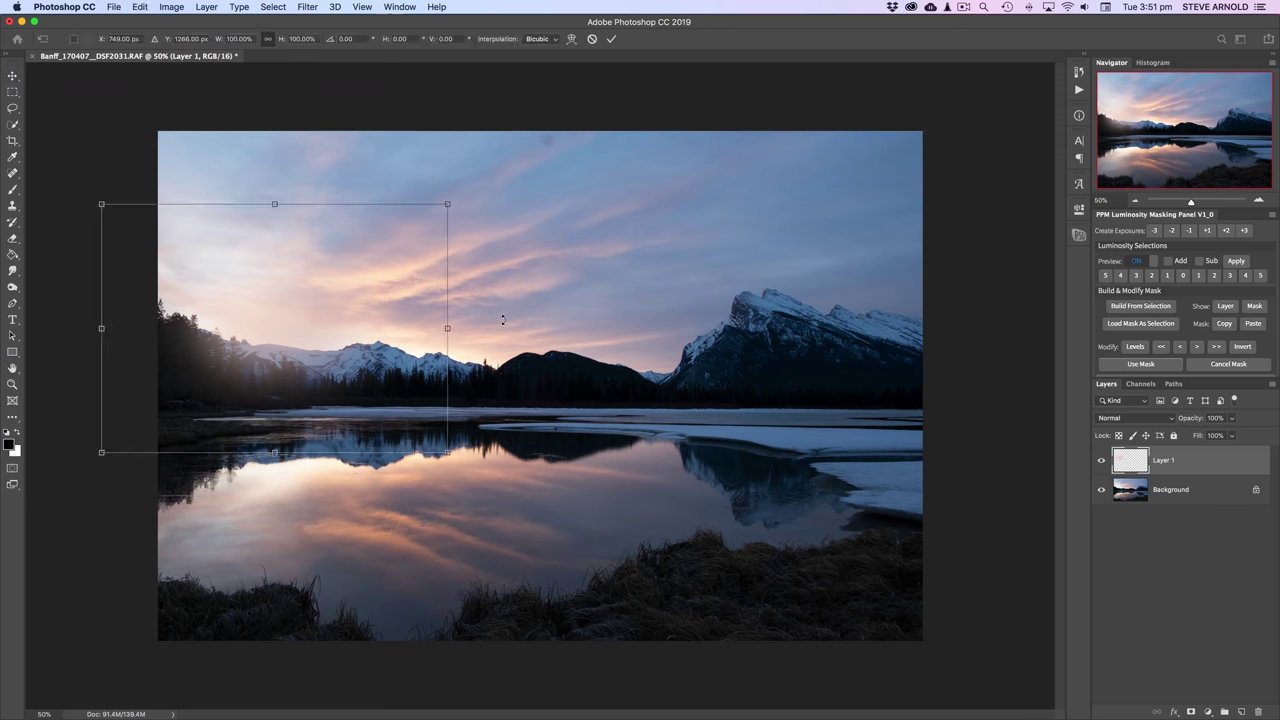
drag(446, 328, 509, 328)
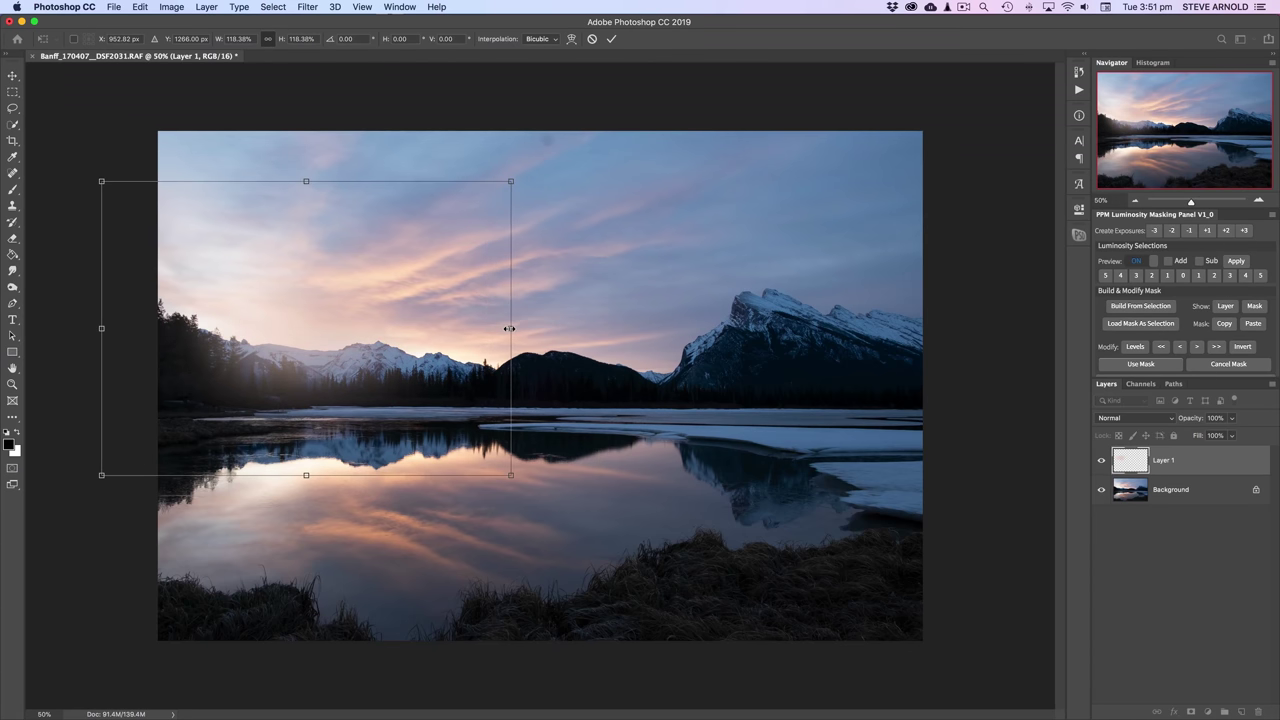
key(Return)
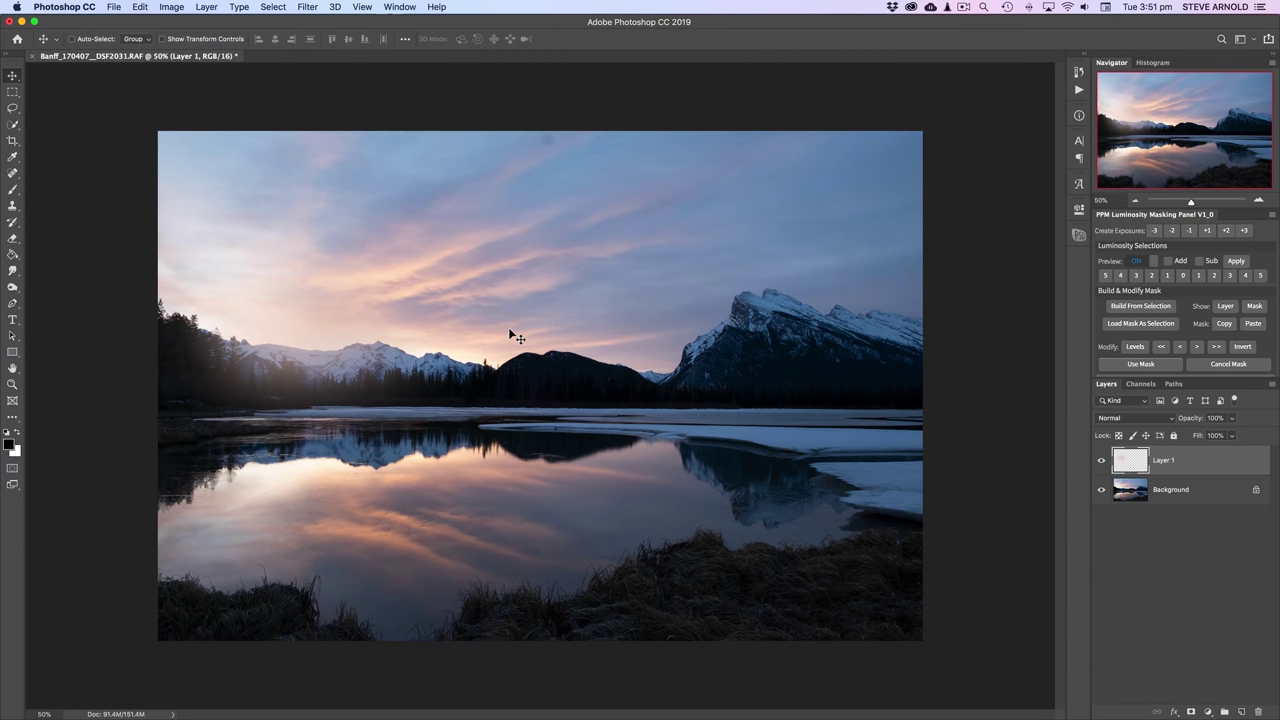
Compare the image with and without the blurred glow on Layer 1.
click(1101, 463)
click(1101, 463)
click(1101, 463)
click(1101, 463)
click(1101, 463)
click(1101, 463)
click(1101, 463)
click(1101, 463)
Lower the opacity of Layer 1 to 55% and compare the image with and without the glow.
drag(1192, 422, 1165, 424)
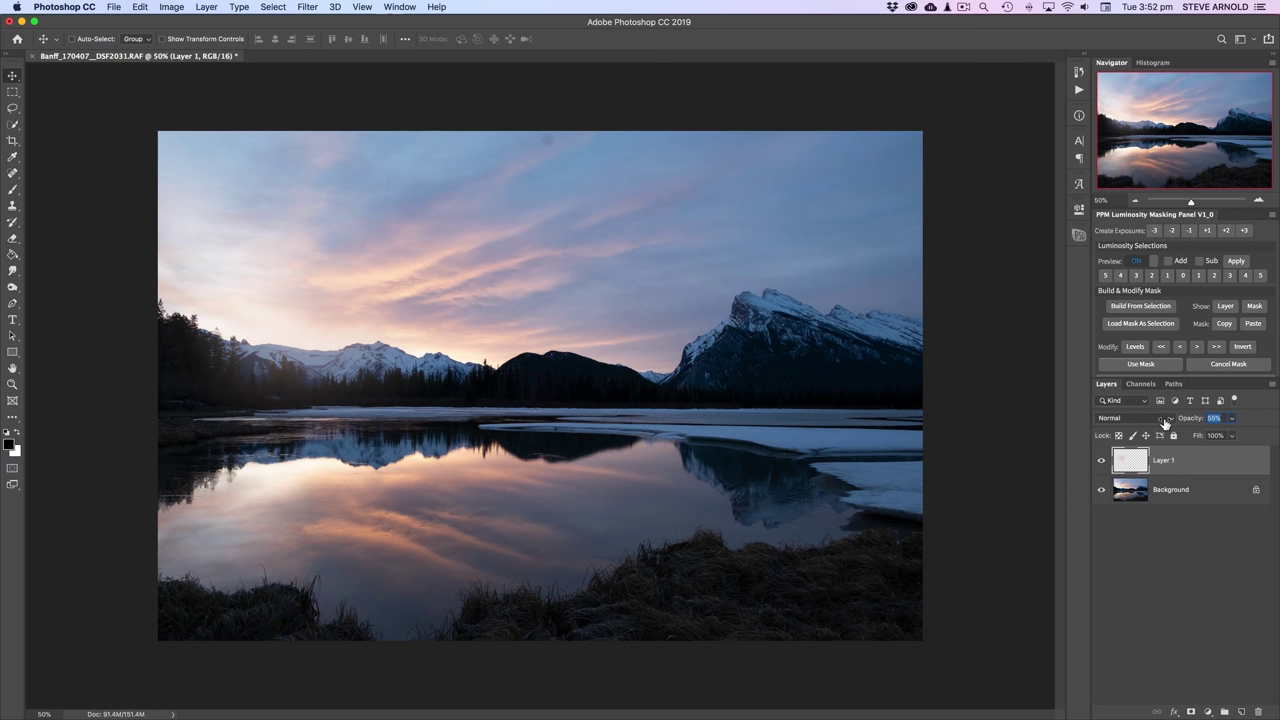
click(1101, 461)
click(1102, 463)
click(1102, 463)
click(1102, 463)
click(1102, 461)
click(1102, 461)
Try the Multiply blend mode on Layer 1 and compare the image with the layer hidden and shown.
click(1171, 420)
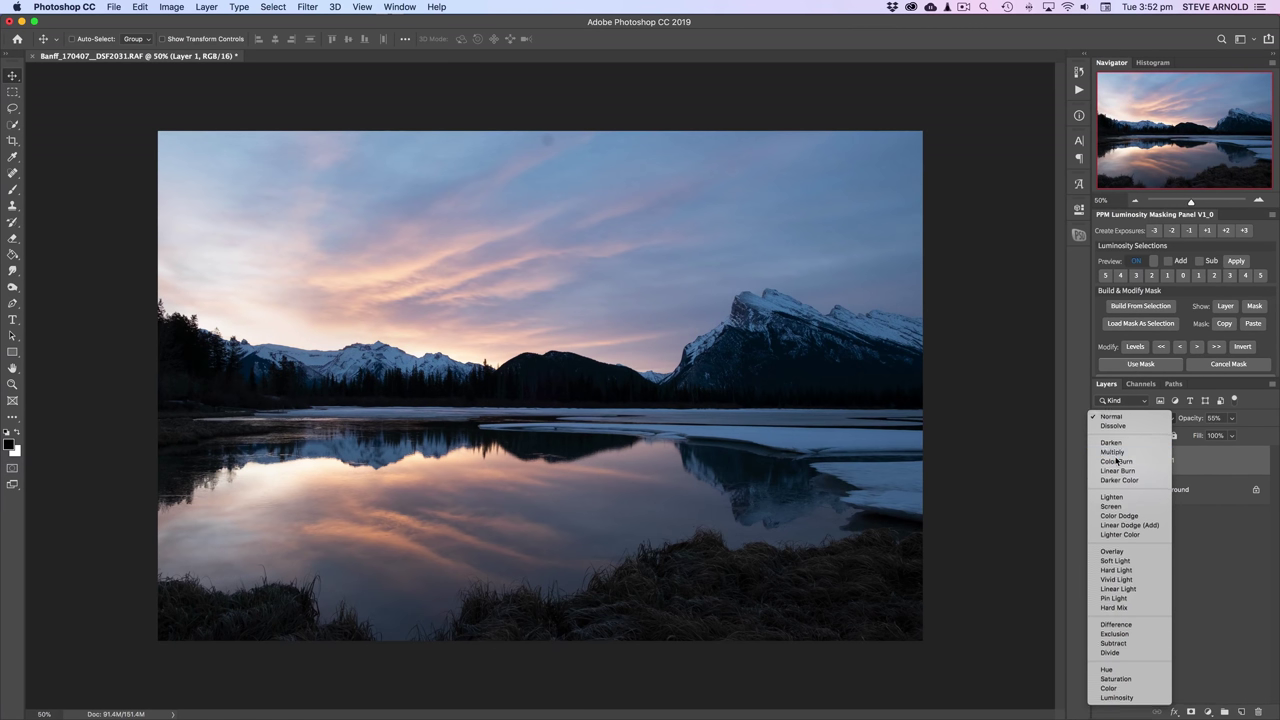
click(1116, 455)
click(1103, 461)
click(1103, 461)
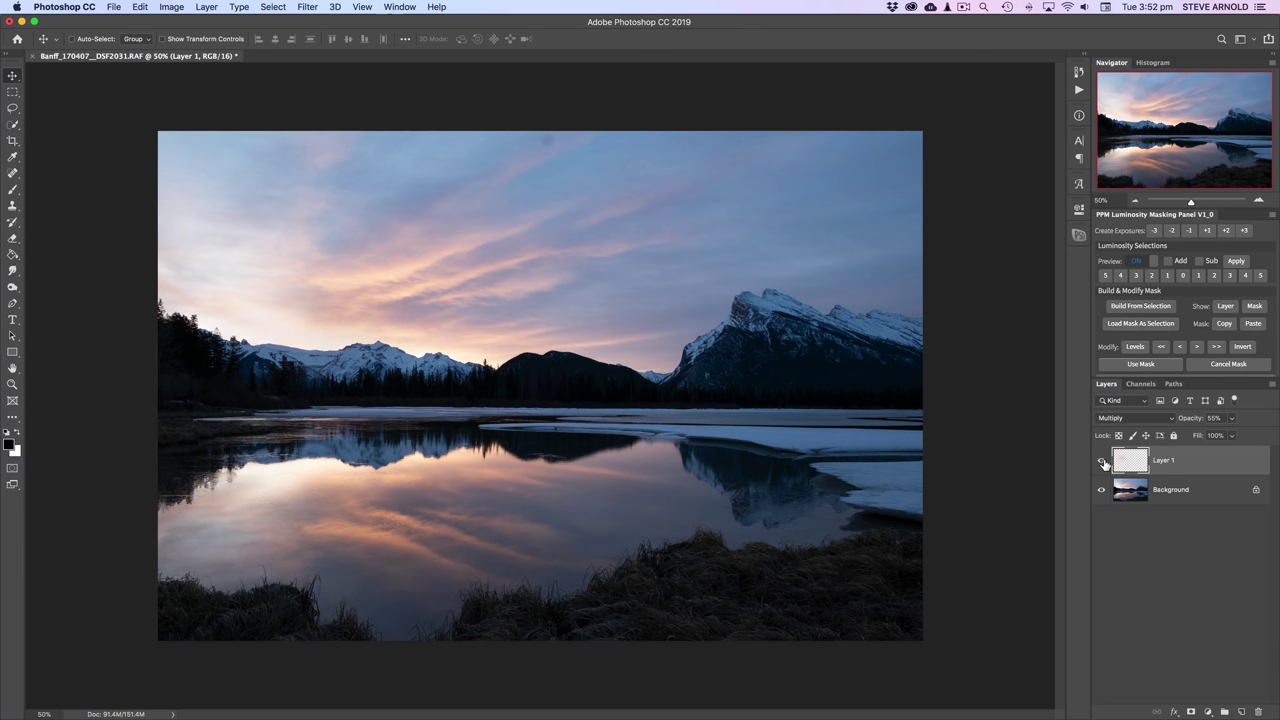
click(1103, 461)
click(1103, 461)
Try the Darken blend mode on Layer 1 and compare the image with the layer hidden and shown.
click(1124, 420)
click(1126, 409)
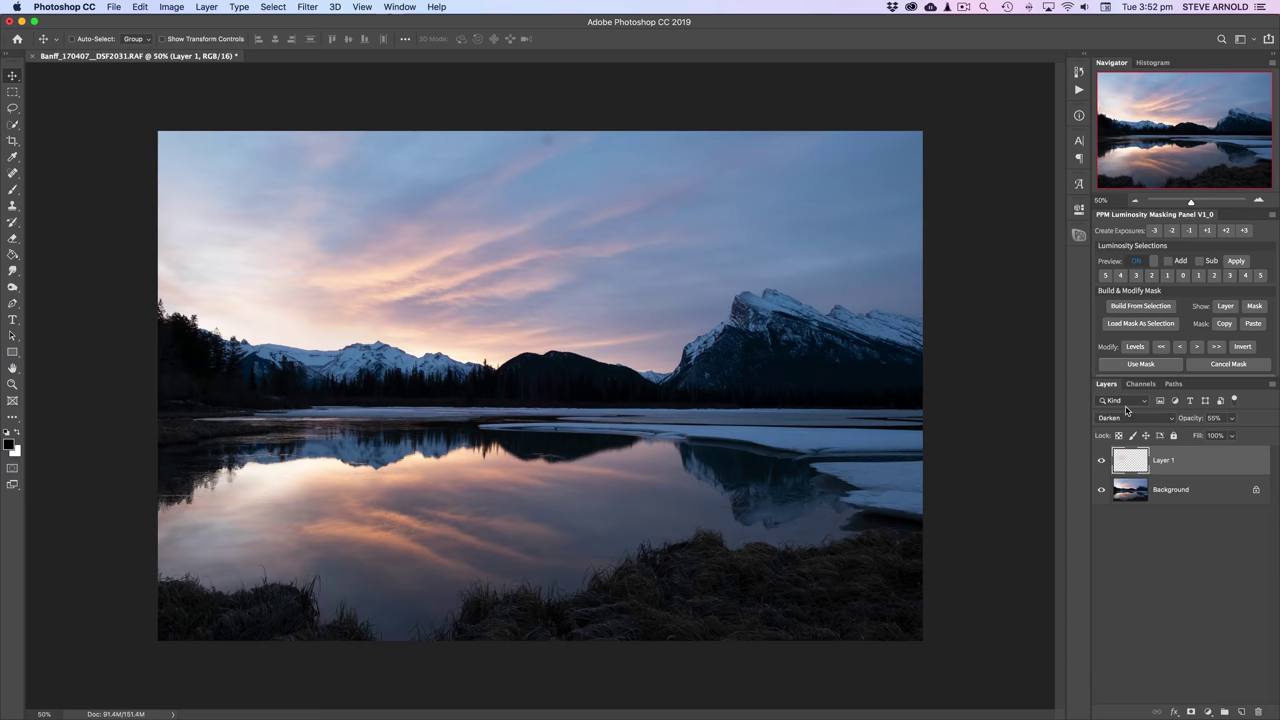
click(1101, 462)
click(1101, 462)
click(1101, 463)
click(1101, 463)
click(1101, 465)
click(1101, 465)
click(1101, 463)
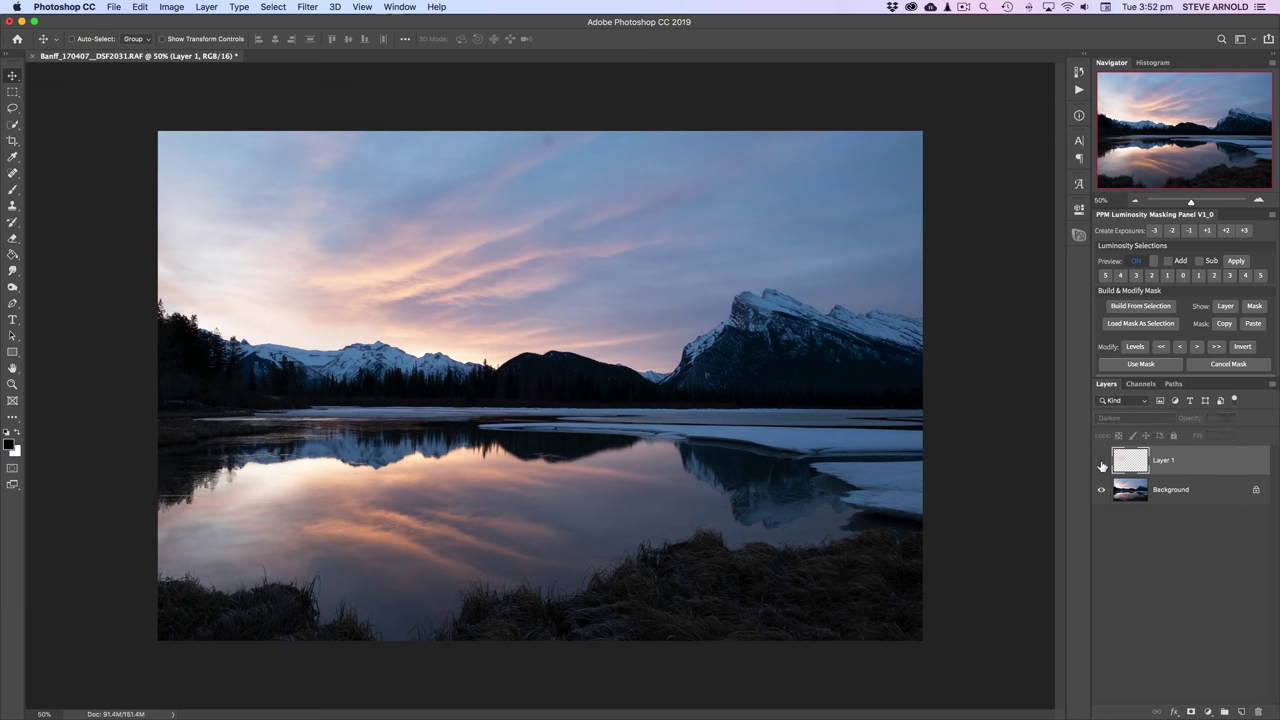
click(1101, 463)
Set the blend mode of Layer 1 to Linear Burn, check its effect by toggling visibility, and deselect the layer.
click(1155, 421)
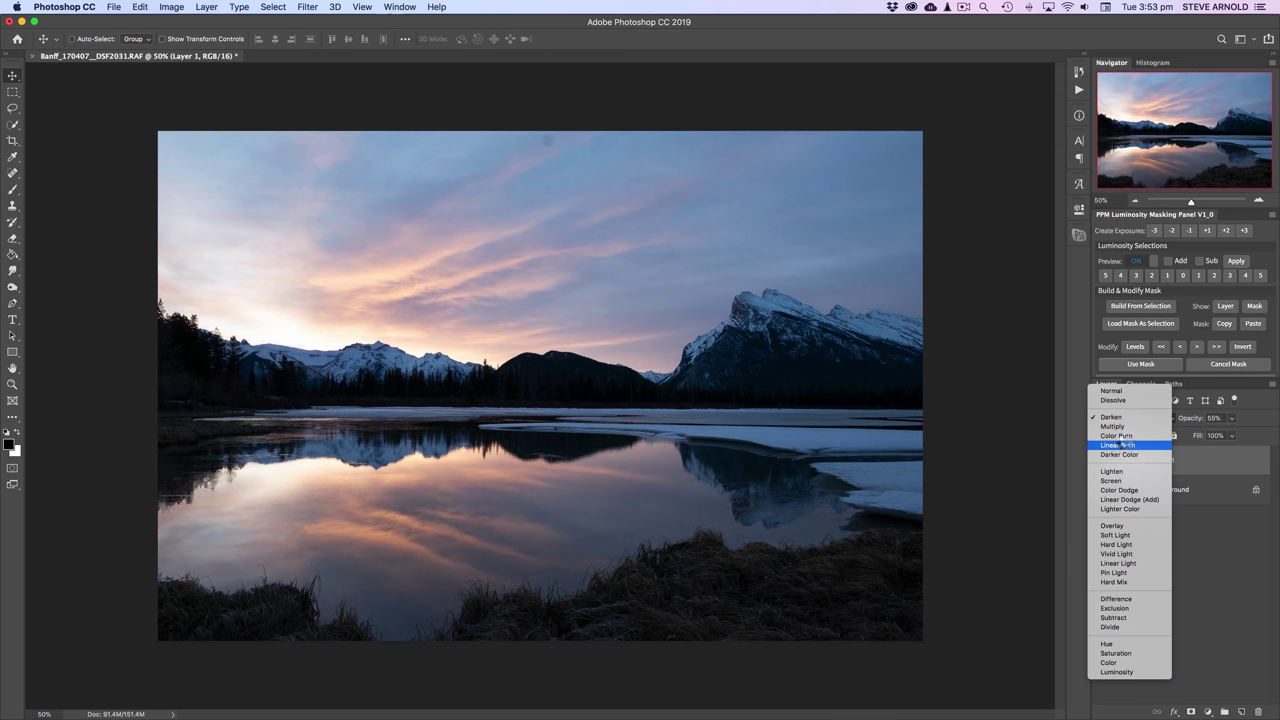
click(1118, 445)
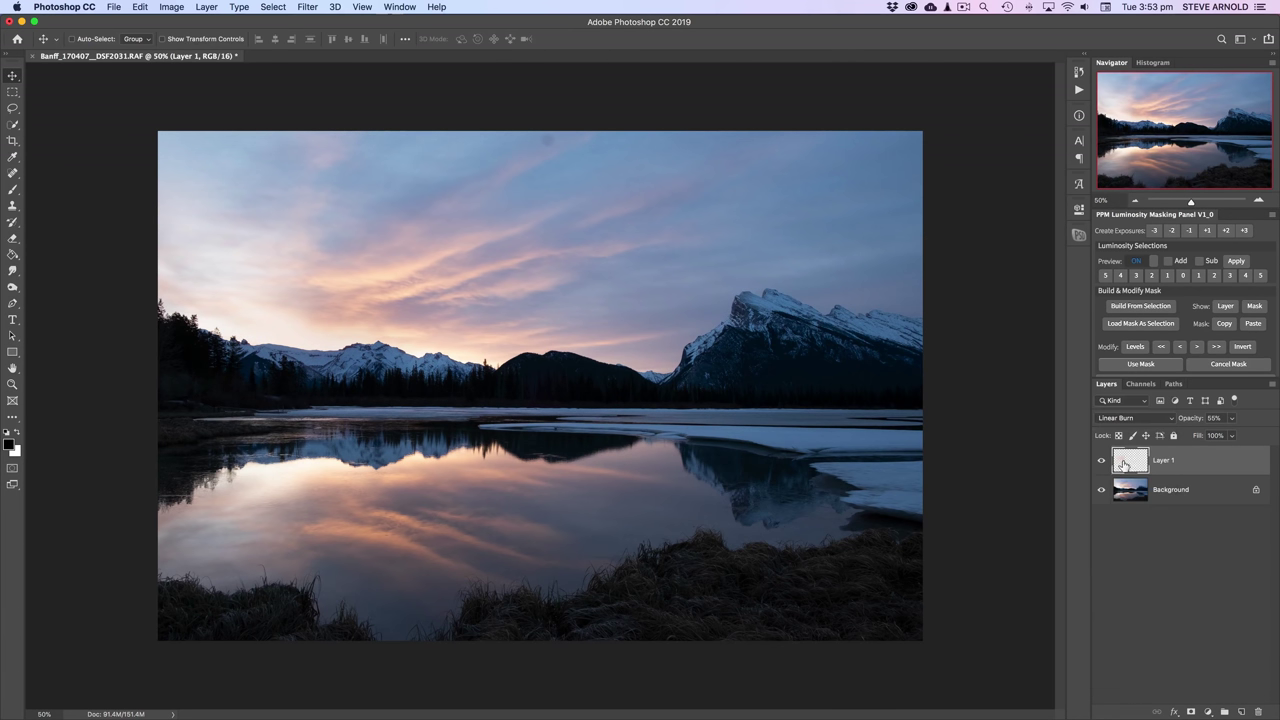
click(1101, 462)
click(1101, 462)
click(1101, 462)
click(1101, 462)
click(1155, 568)
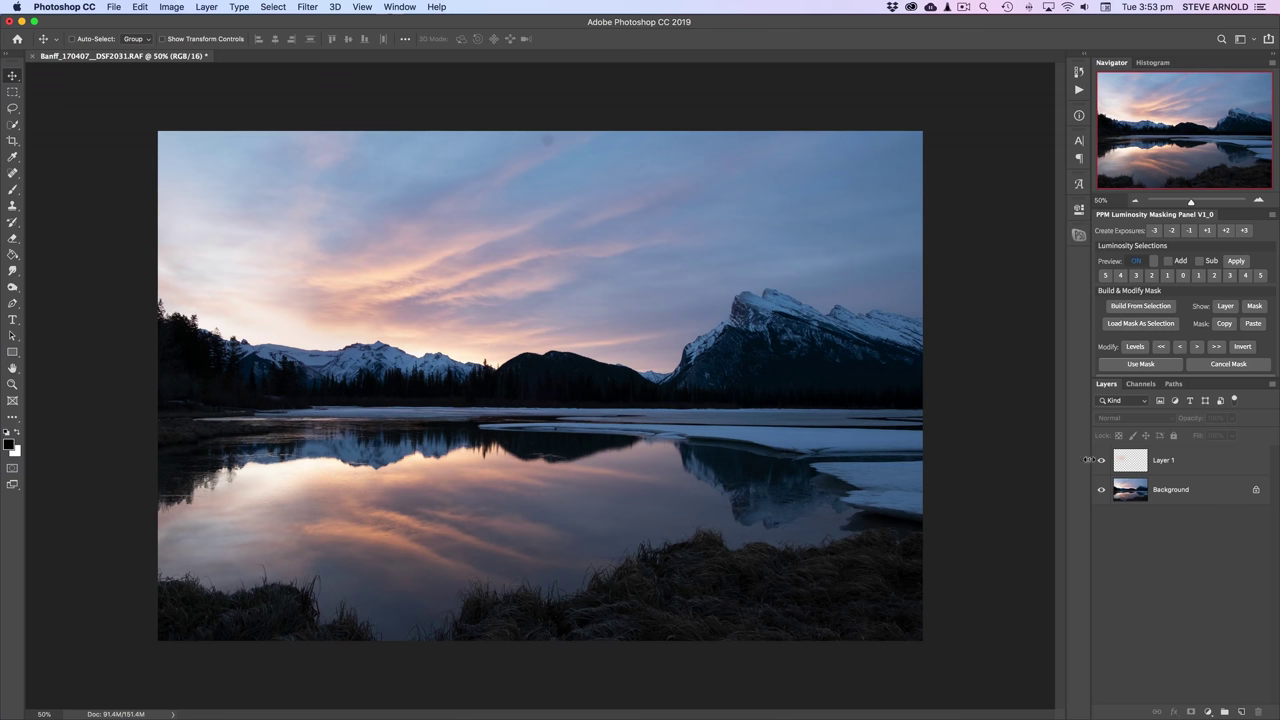
Duplicate Layer 1, move the copy down over the cloud reflection in the lake, and compare with it hidden and shown.
mouse_move(1120, 462)
mouse_down()
mouse_move(1193, 522)
mouse_move(1200, 705)
mouse_move(1241, 711)
mouse_up()
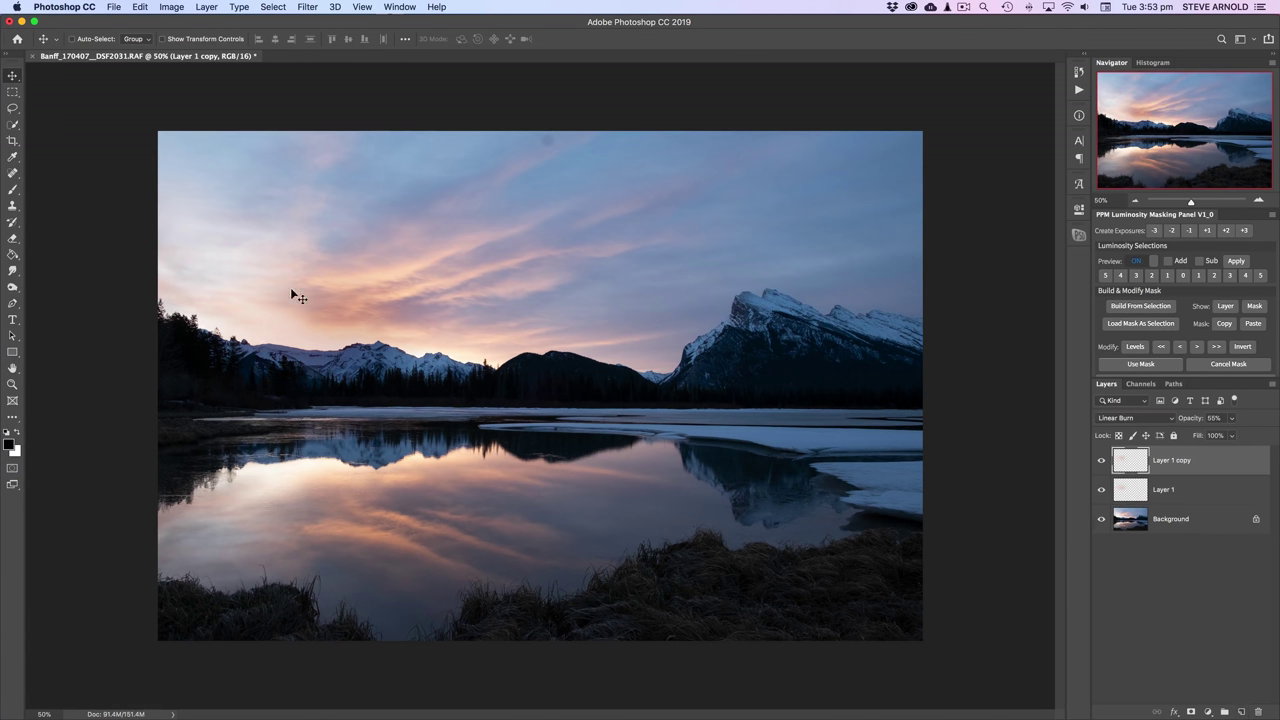
drag(304, 280, 252, 467)
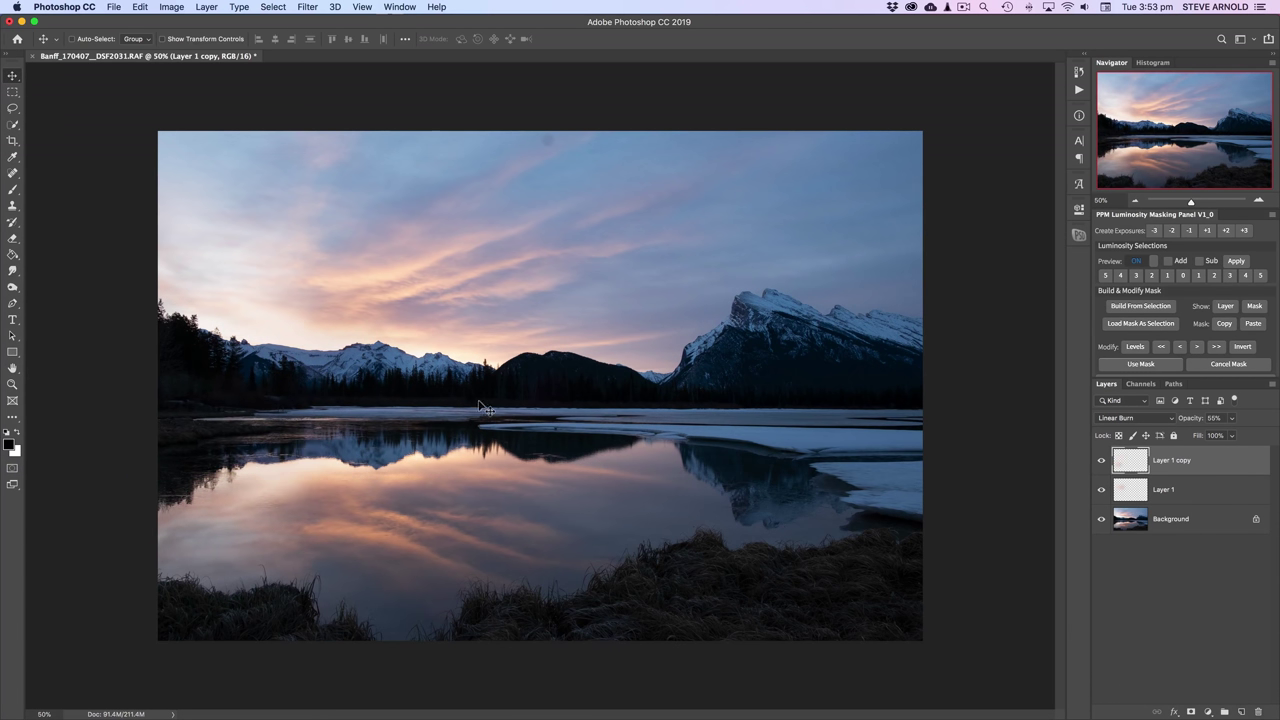
click(1102, 461)
click(1103, 462)
click(1103, 462)
click(1103, 462)
click(1103, 462)
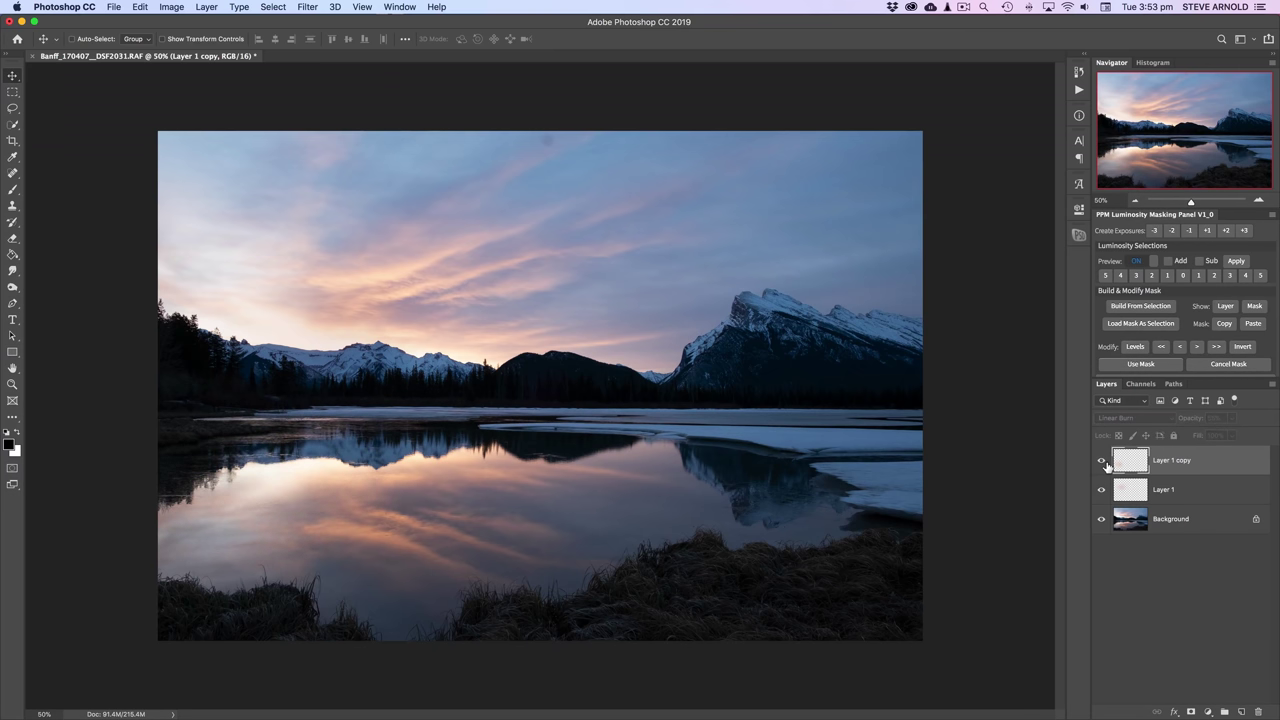
click(1103, 462)
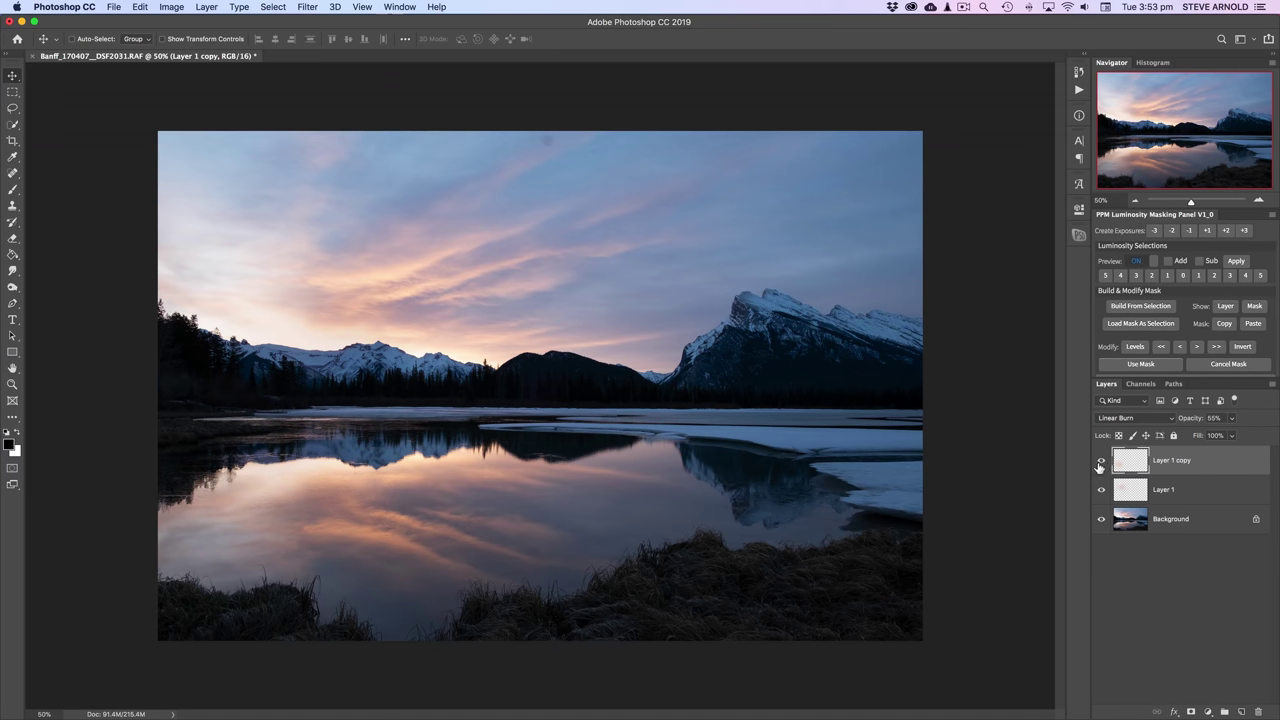
Group Layer 1 and its copy, and compare the image with the group hidden and shown.
shift+click(1168, 492)
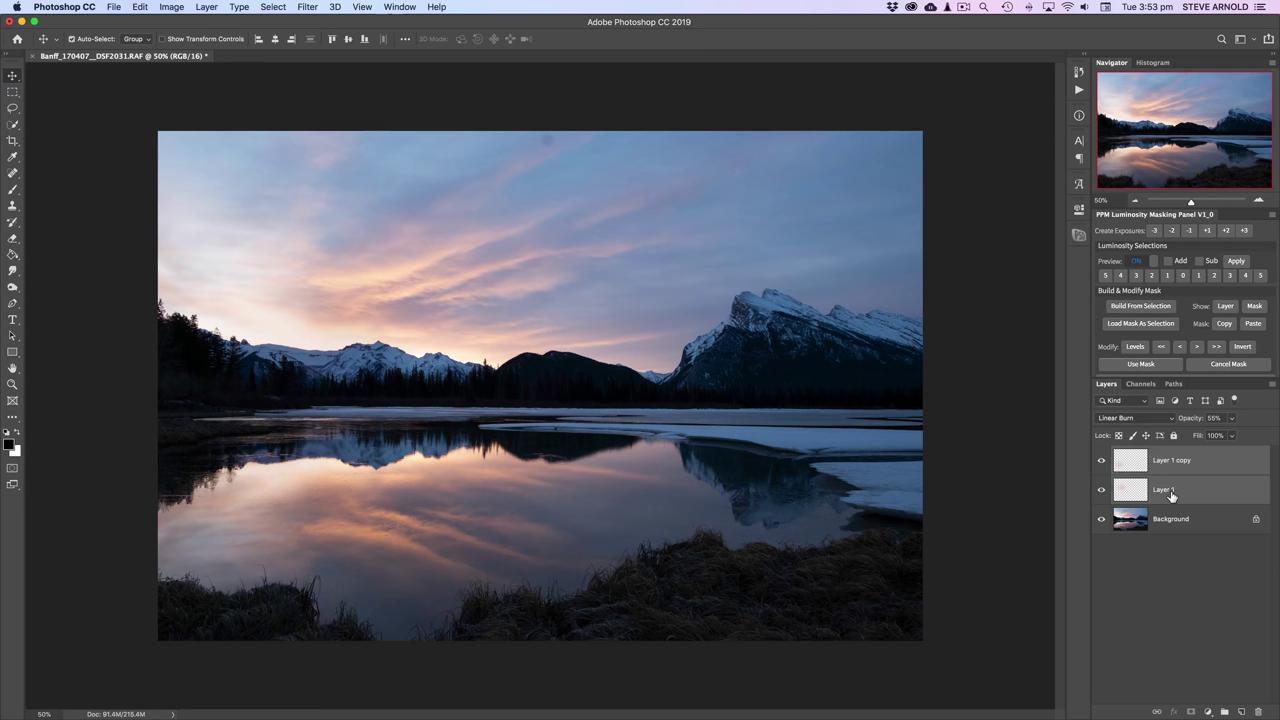
key(super+g)
click(1101, 454)
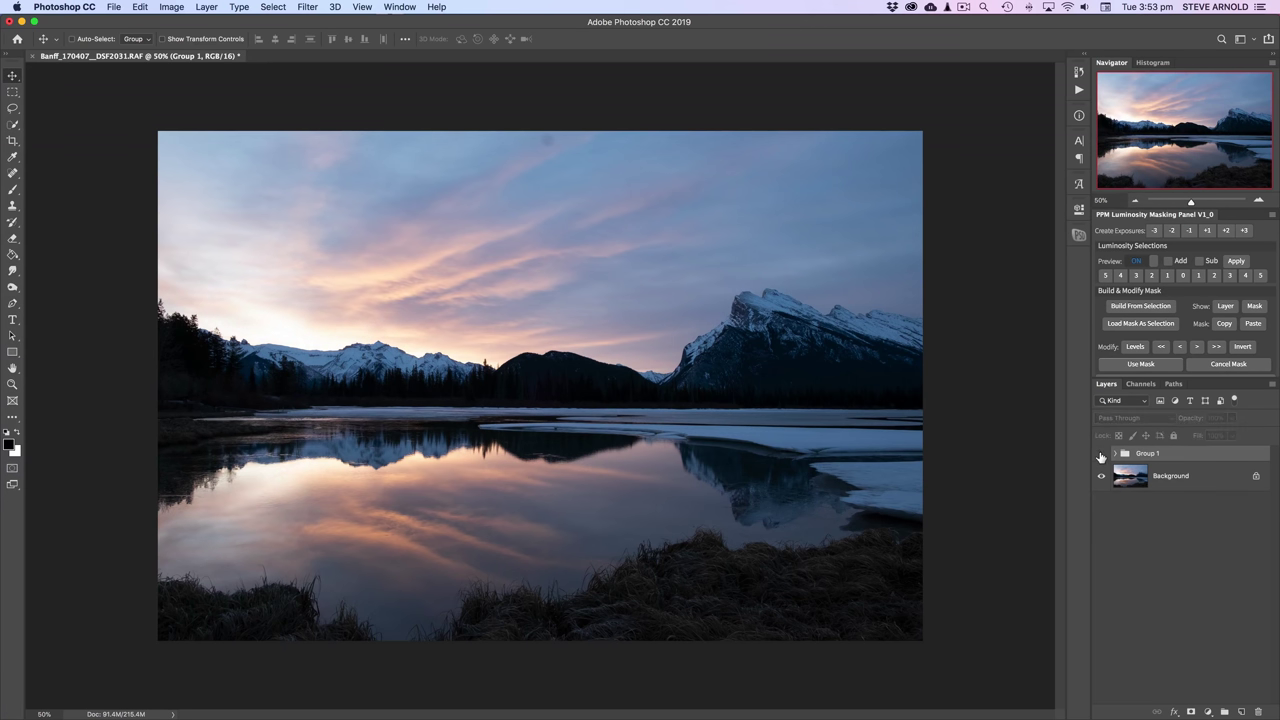
click(1101, 454)
click(1101, 454)
click(1101, 454)
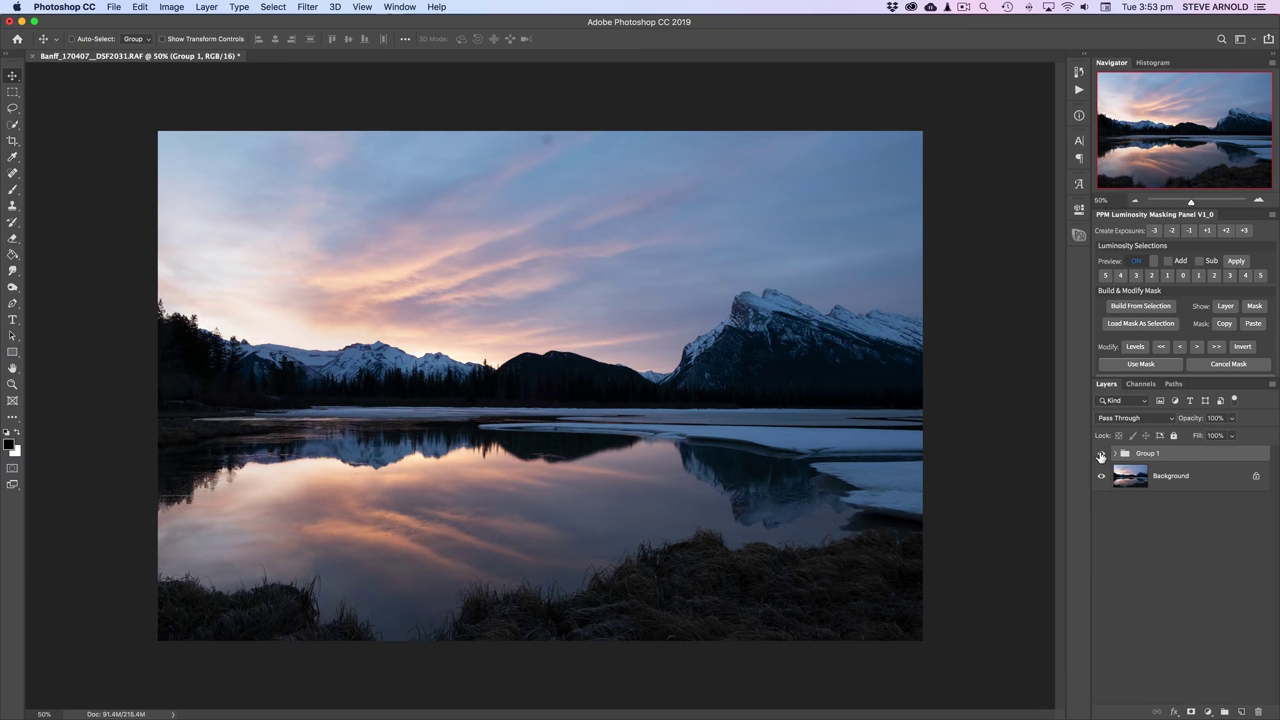
click(1101, 454)
click(1101, 454)
click(1172, 550)
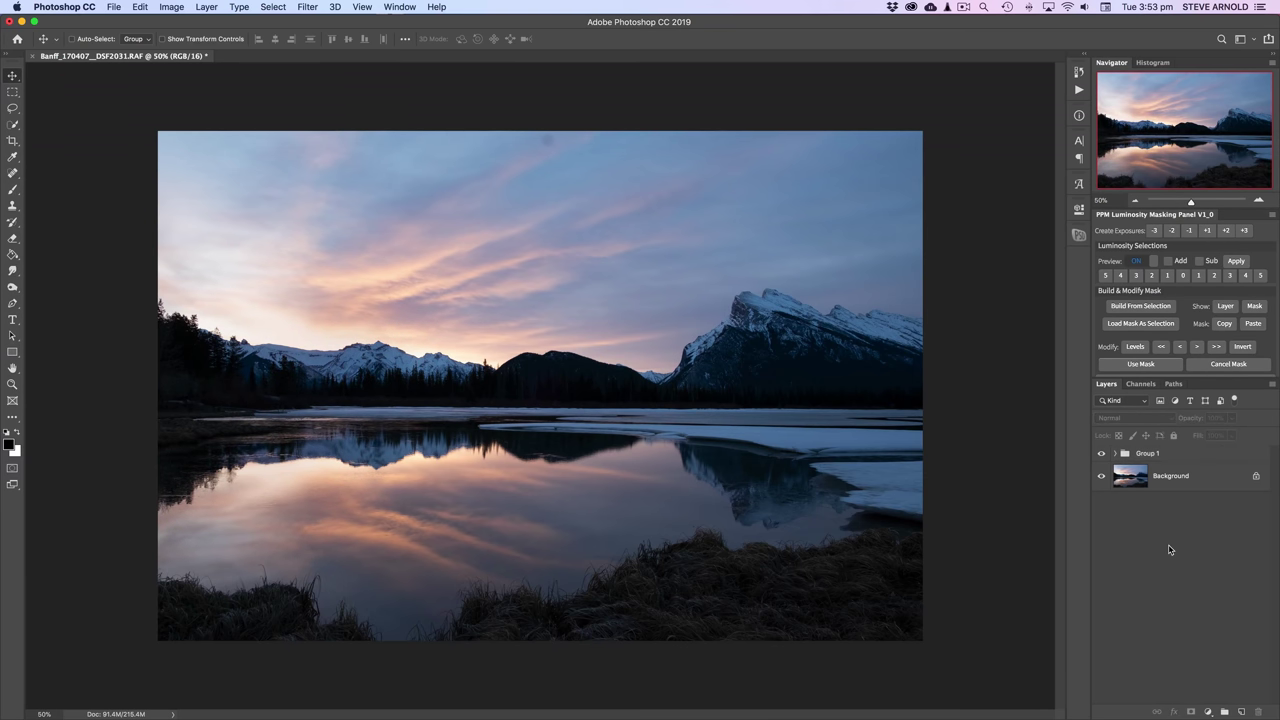
click(1101, 454)
click(1101, 454)
click(1101, 454)
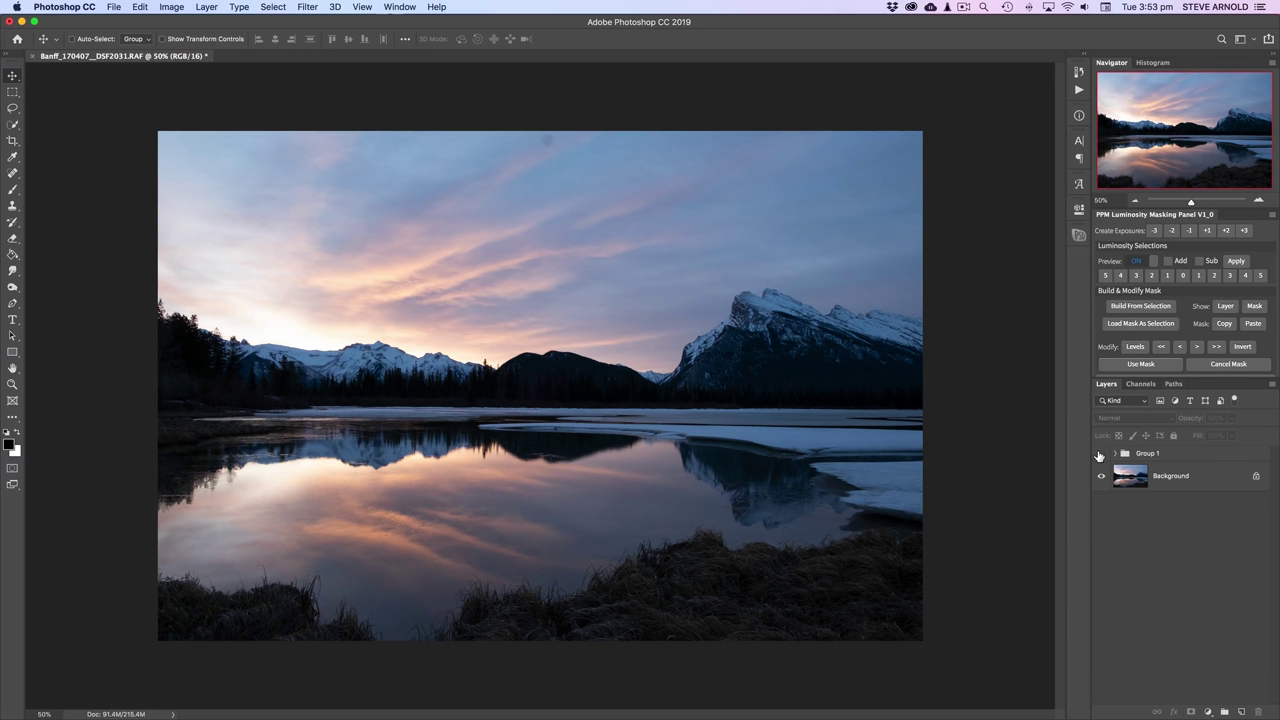
click(1101, 454)
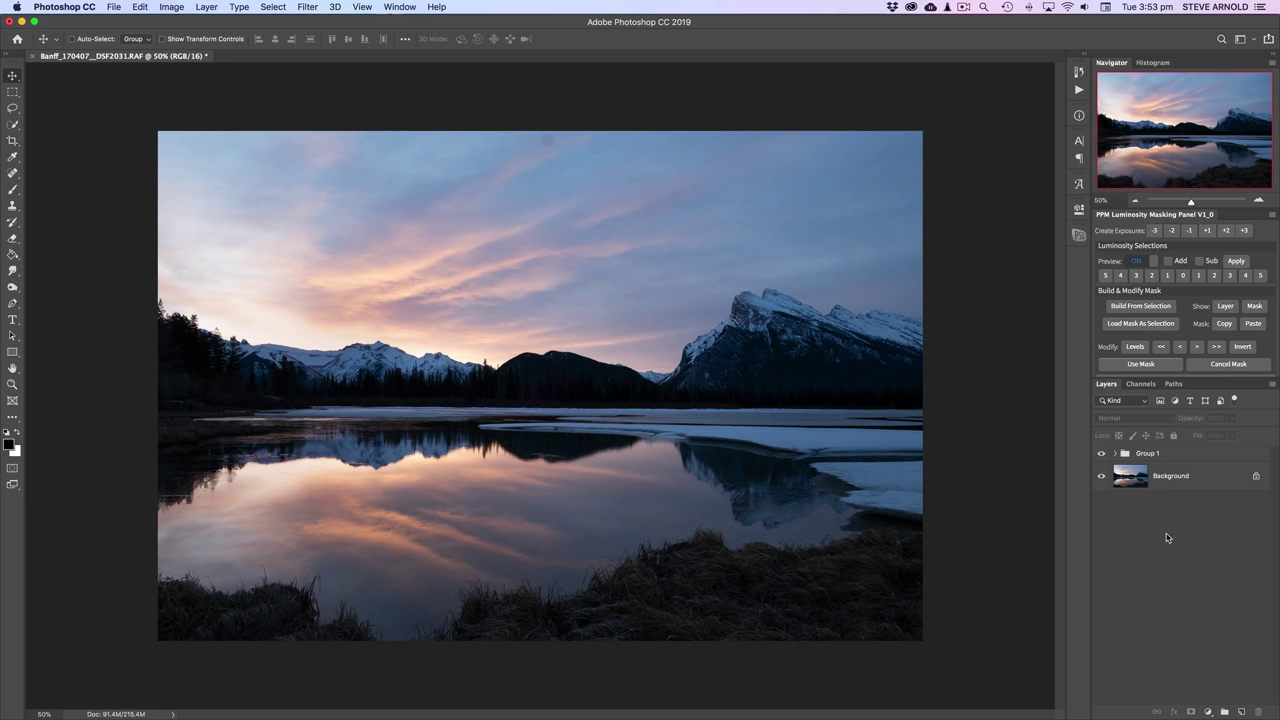
Create a +2 exposure from the Background with the luminosity masking panel and place it above Group 1.
click(1200, 481)
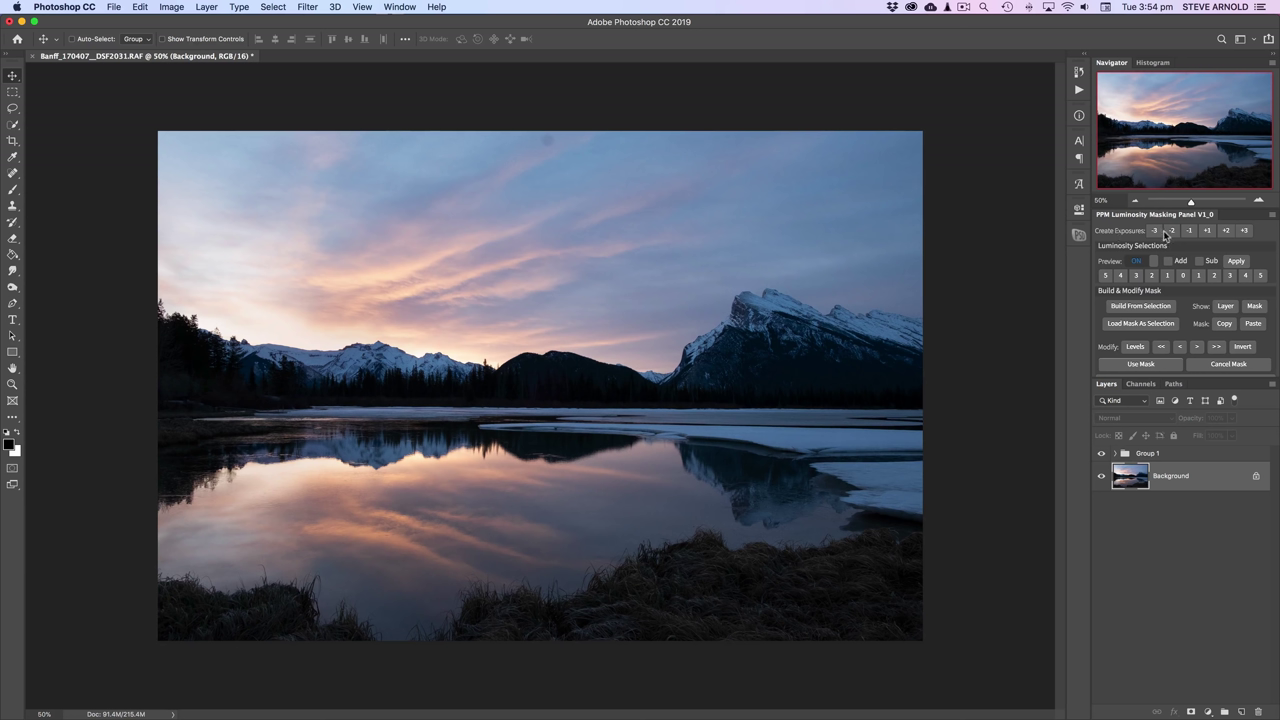
click(1226, 232)
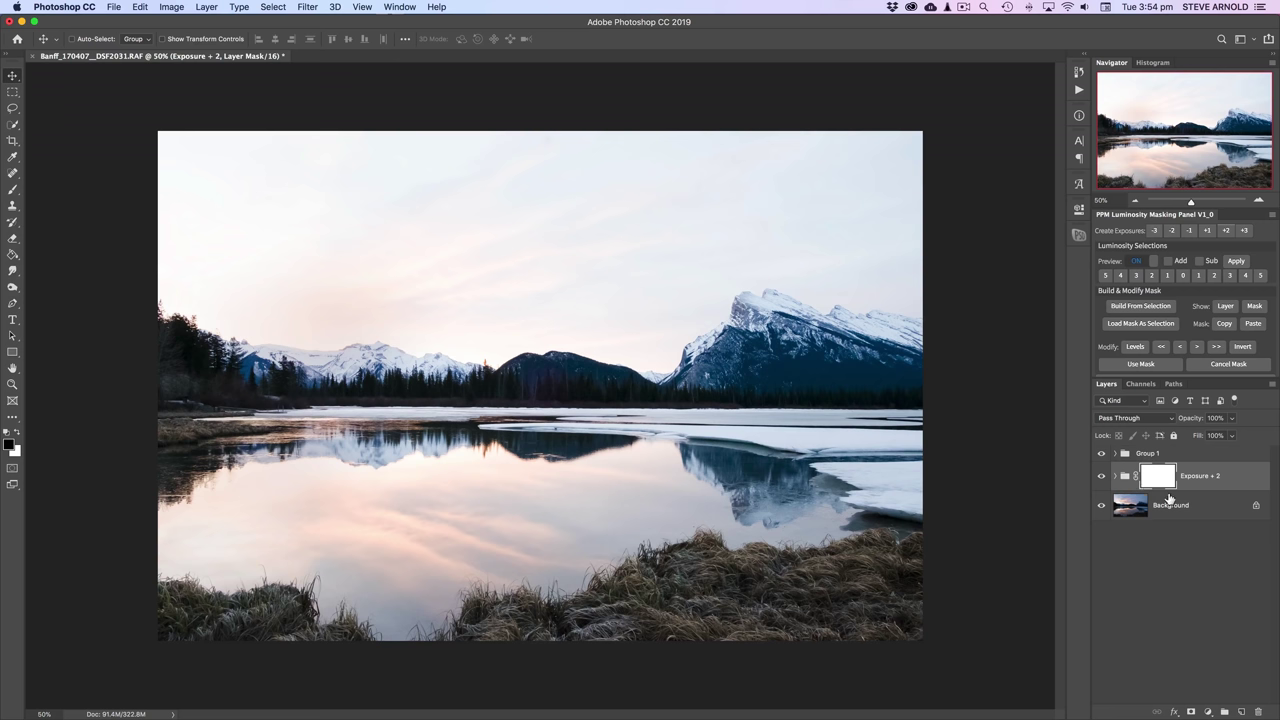
drag(1132, 484, 1145, 456)
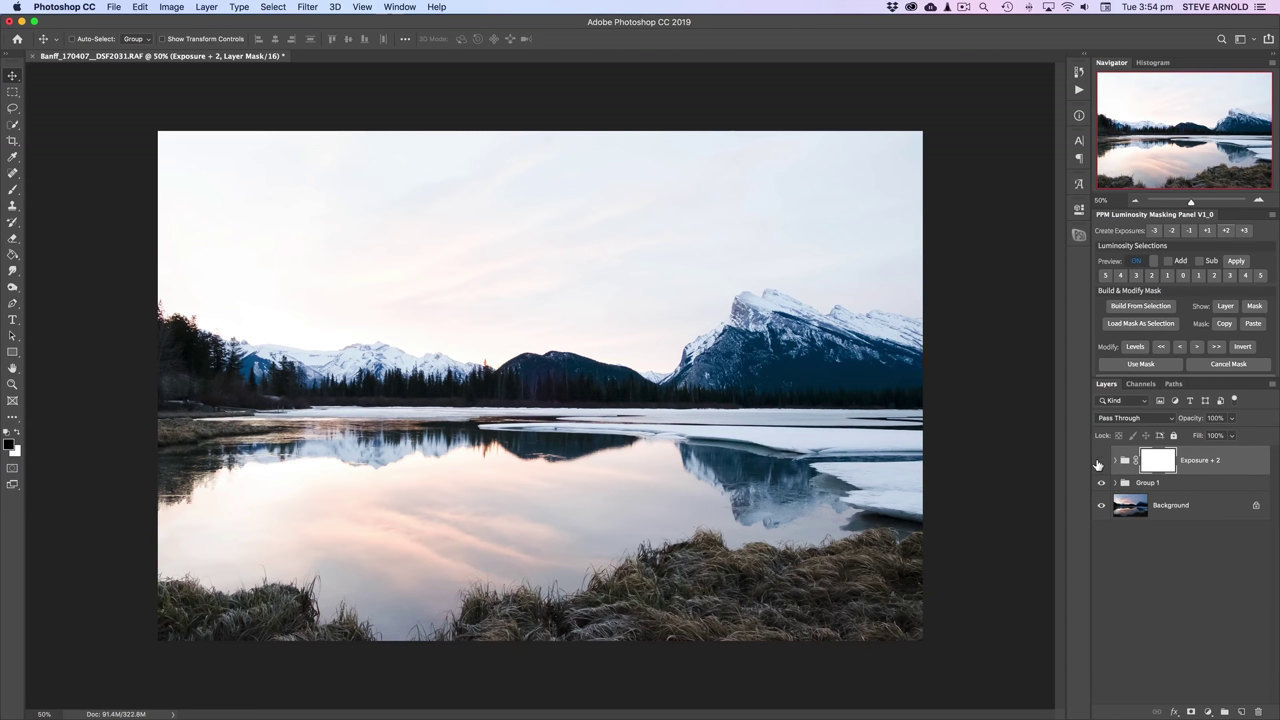
Compare the image with Exposure + 2 hidden and shown, and invert its layer mask to black.
click(1100, 461)
click(1100, 461)
key(super+i)
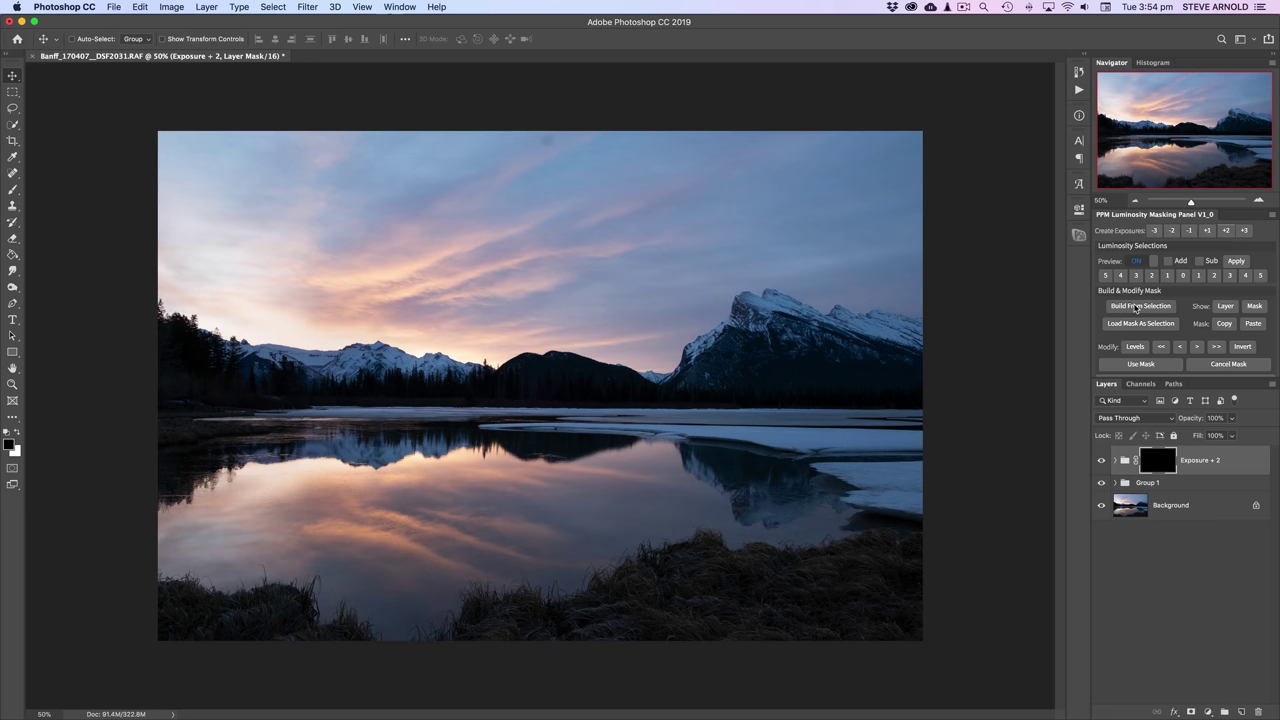
Build a luminosity mask from the level 5 darks and load it as a selection with its outline hidden.
click(1105, 276)
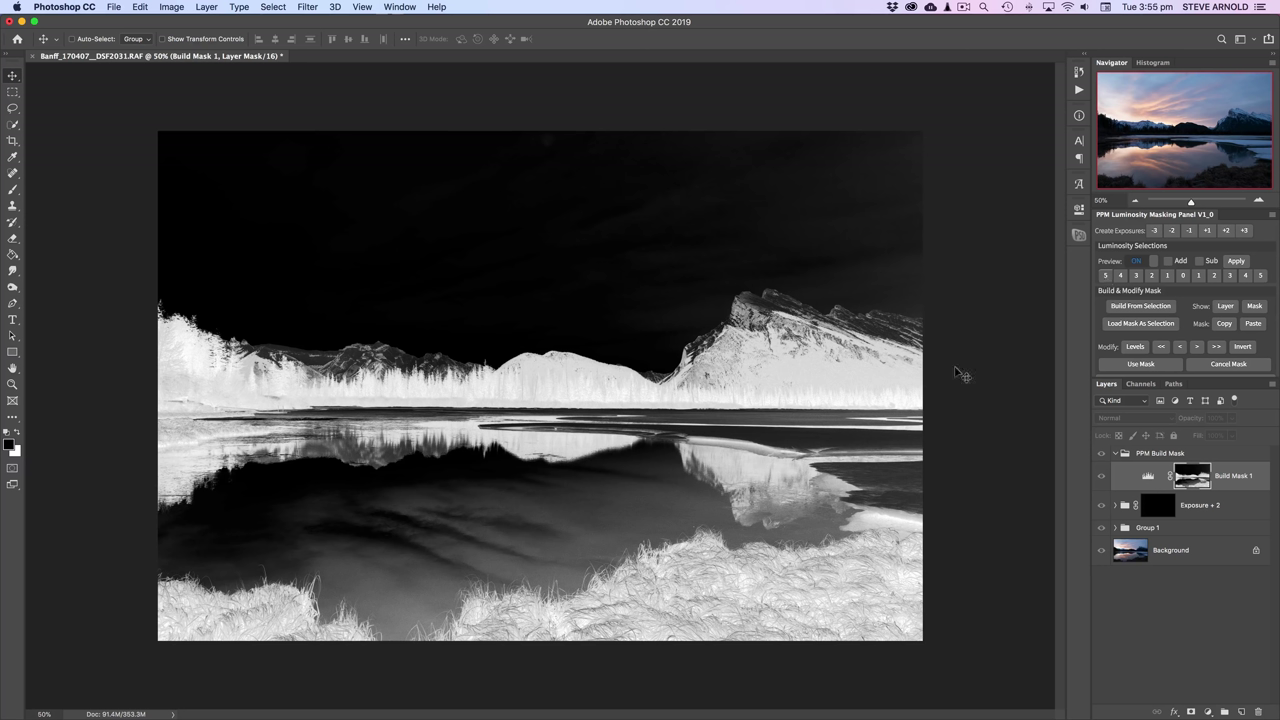
click(1141, 364)
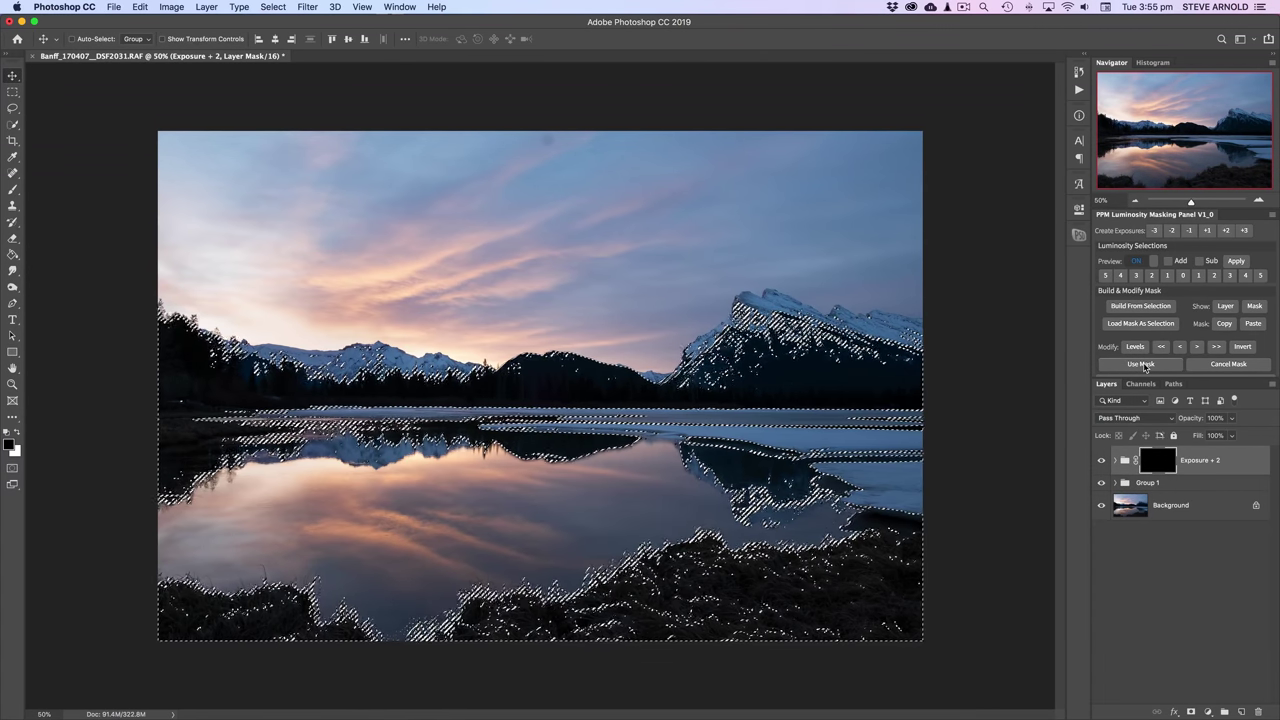
key(super+d)
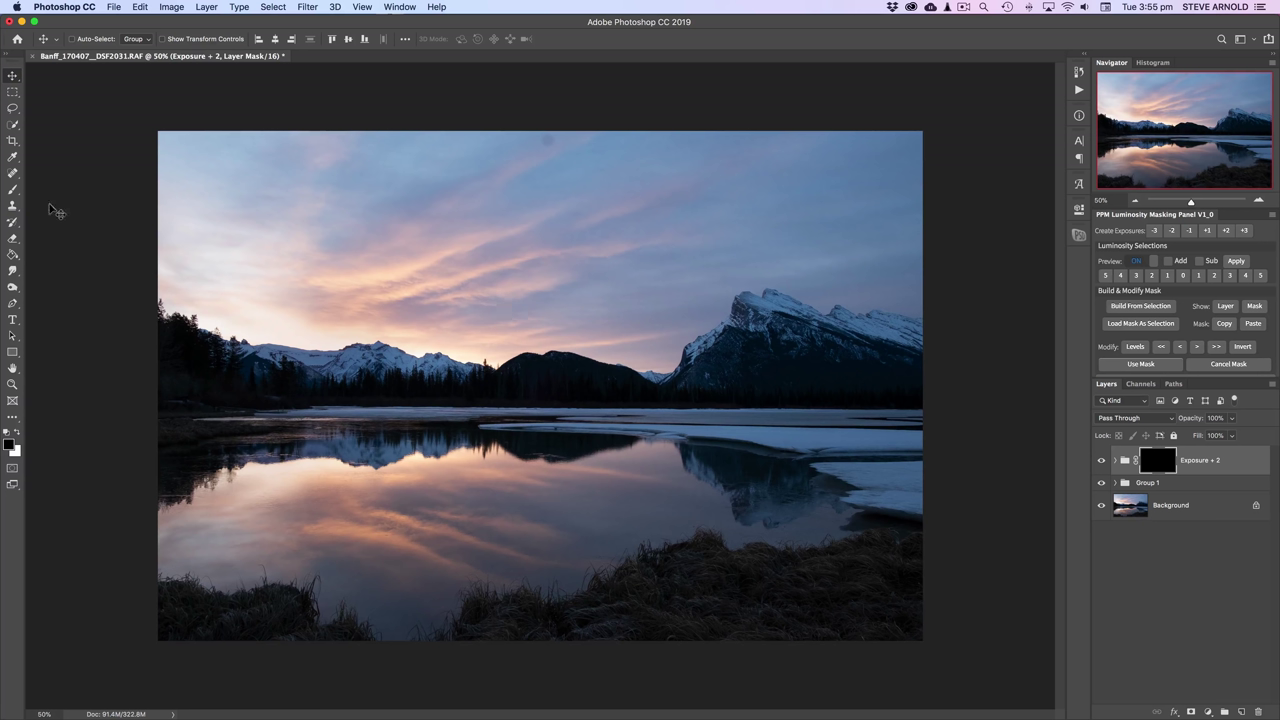
Paint white at 38% brush opacity on the Exposure + 2 mask over the mountains and treeline.
click(12, 189)
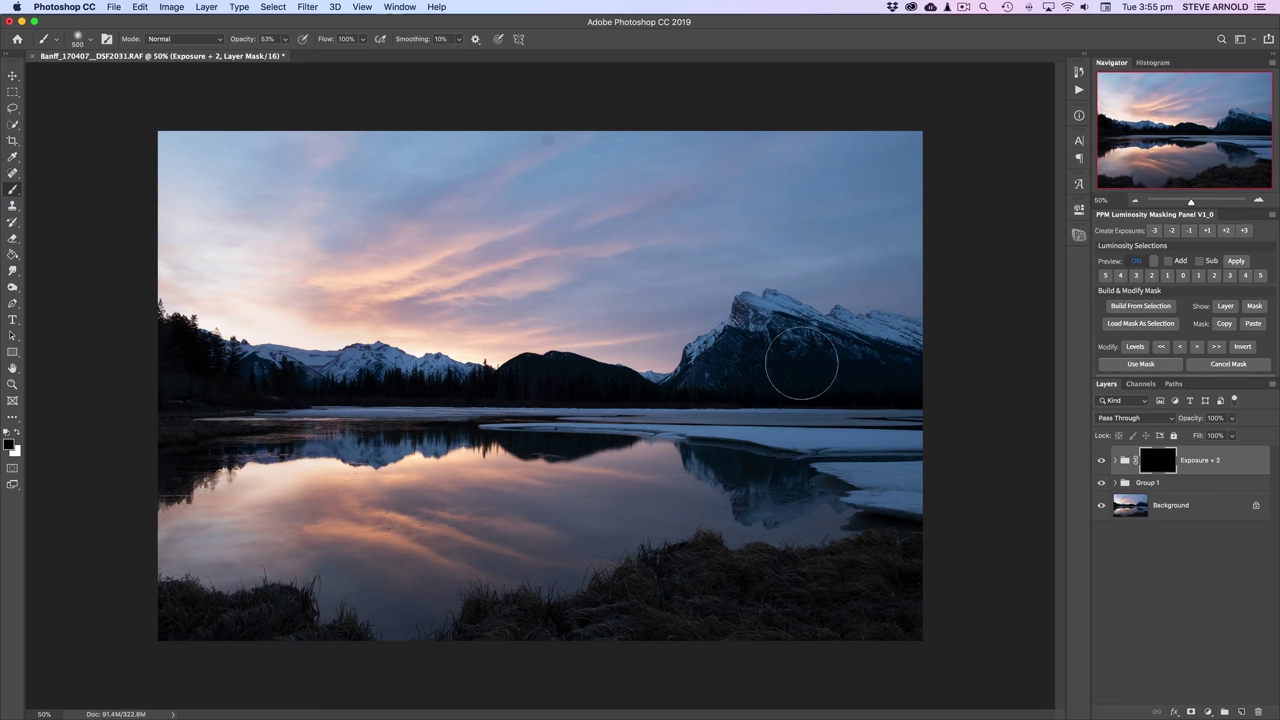
click(17, 433)
drag(250, 46, 239, 46)
mouse_move(771, 371)
mouse_down()
mouse_move(727, 373)
mouse_move(914, 370)
mouse_move(723, 371)
mouse_up()
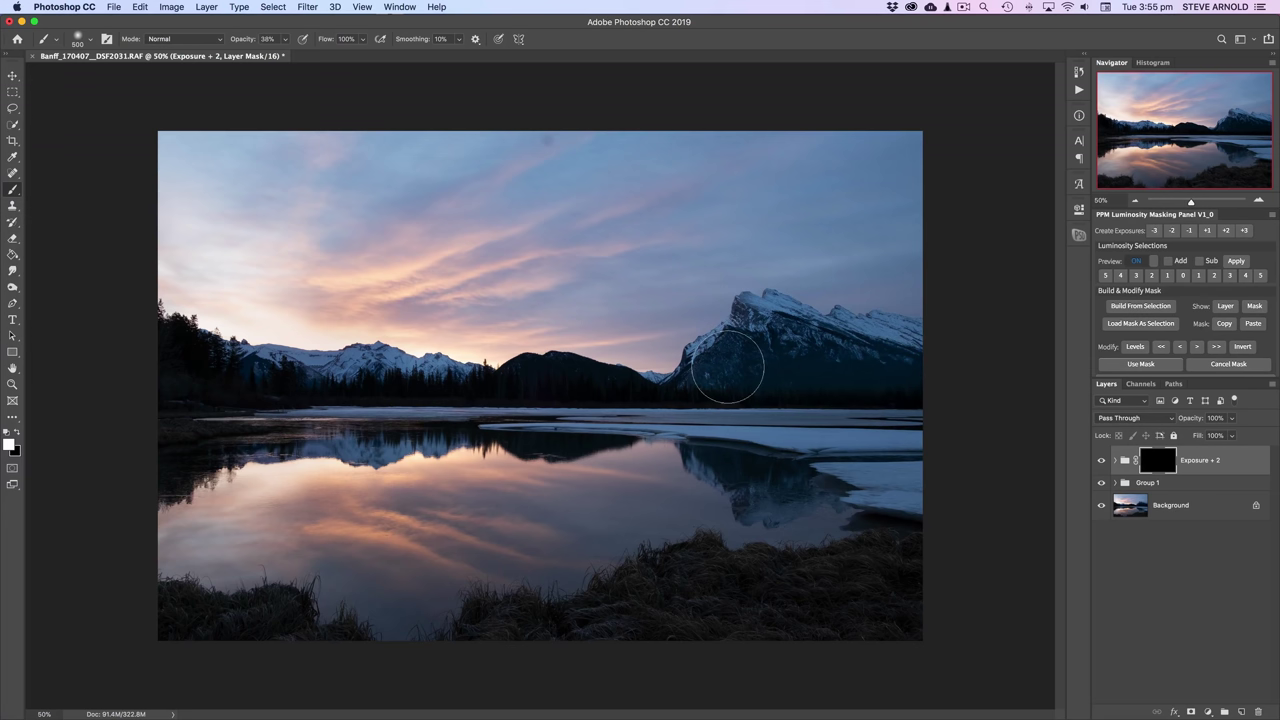
mouse_move(975, 378)
mouse_down()
mouse_move(773, 382)
mouse_move(772, 349)
mouse_move(914, 380)
mouse_move(446, 371)
mouse_move(983, 377)
mouse_move(171, 374)
mouse_move(151, 366)
mouse_move(494, 382)
mouse_move(145, 352)
mouse_move(573, 405)
mouse_move(731, 404)
mouse_move(528, 391)
mouse_move(1010, 383)
mouse_move(754, 377)
mouse_move(971, 372)
mouse_move(826, 371)
mouse_up()
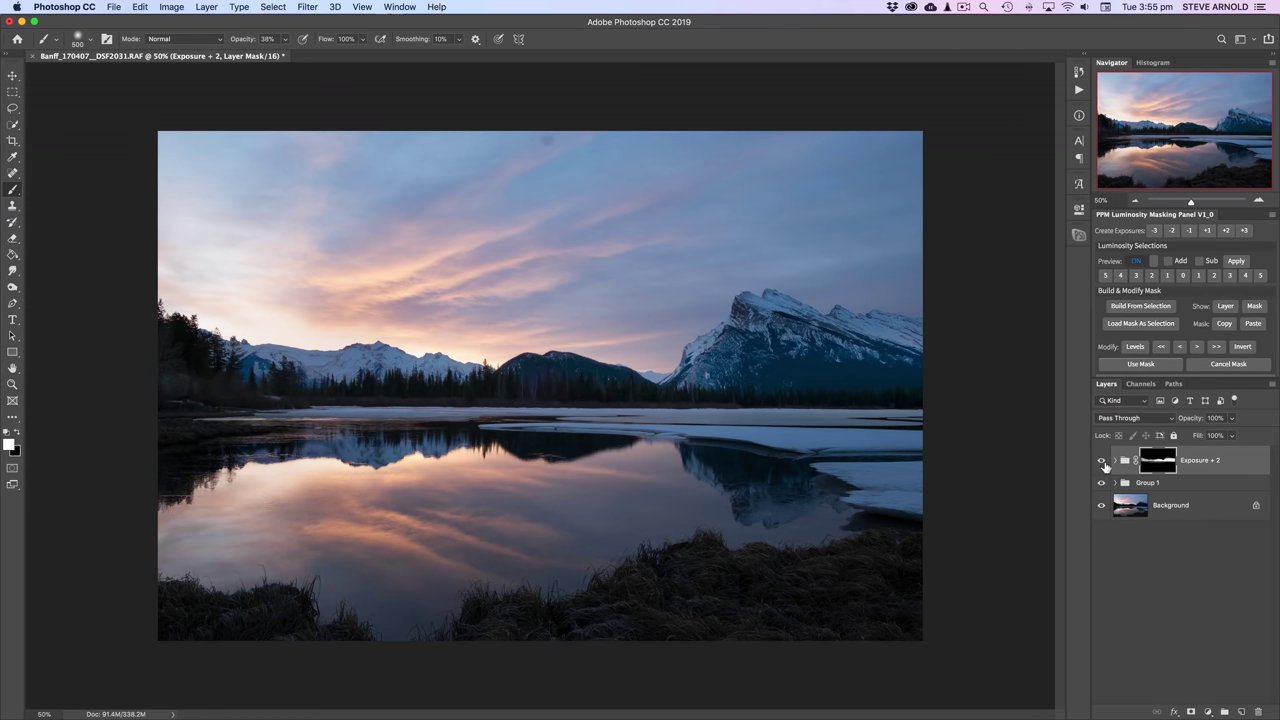
Compare the mountains and treeline with Exposure + 2 hidden and shown.
click(1103, 464)
click(1103, 464)
click(1103, 464)
click(1103, 464)
click(1103, 464)
click(1103, 464)
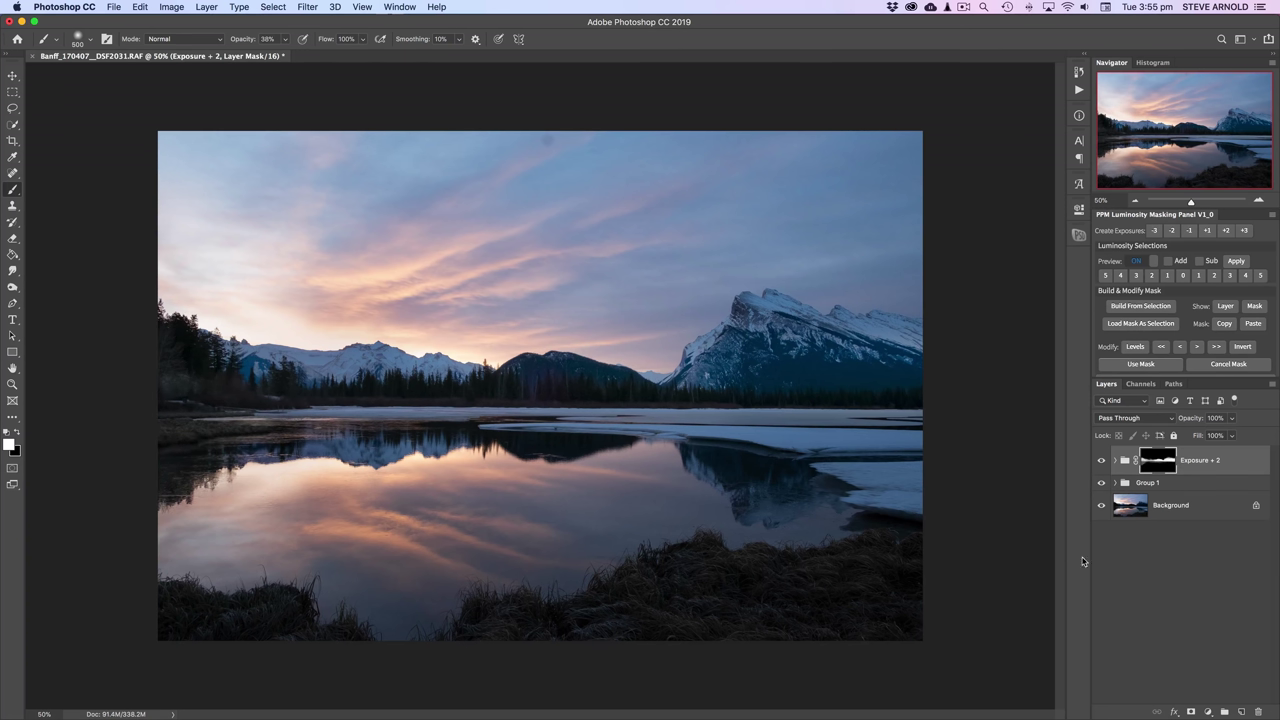
Paint white on the Exposure + 2 mask over the grassy foreground along the lake's near shore.
mouse_move(949, 563)
mouse_down()
mouse_move(811, 586)
mouse_move(689, 582)
mouse_move(560, 633)
mouse_move(809, 606)
mouse_up()
drag(686, 580, 920, 603)
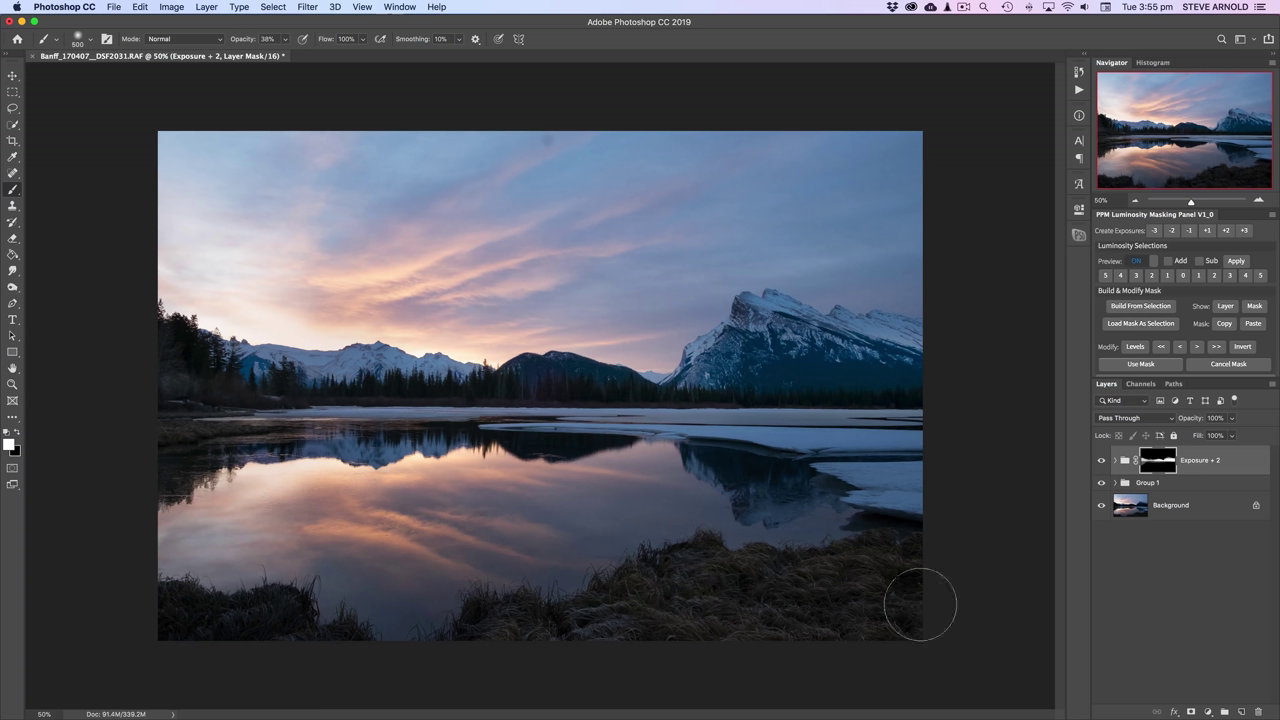
mouse_move(863, 571)
mouse_down()
mouse_move(689, 579)
mouse_move(523, 644)
mouse_move(456, 648)
mouse_move(597, 634)
mouse_move(501, 638)
mouse_move(490, 620)
mouse_move(487, 636)
mouse_move(609, 620)
mouse_move(700, 562)
mouse_move(701, 592)
mouse_move(960, 614)
mouse_up()
mouse_move(594, 634)
mouse_down()
mouse_move(181, 638)
mouse_move(292, 630)
mouse_move(327, 642)
mouse_move(294, 618)
mouse_move(210, 614)
mouse_up()
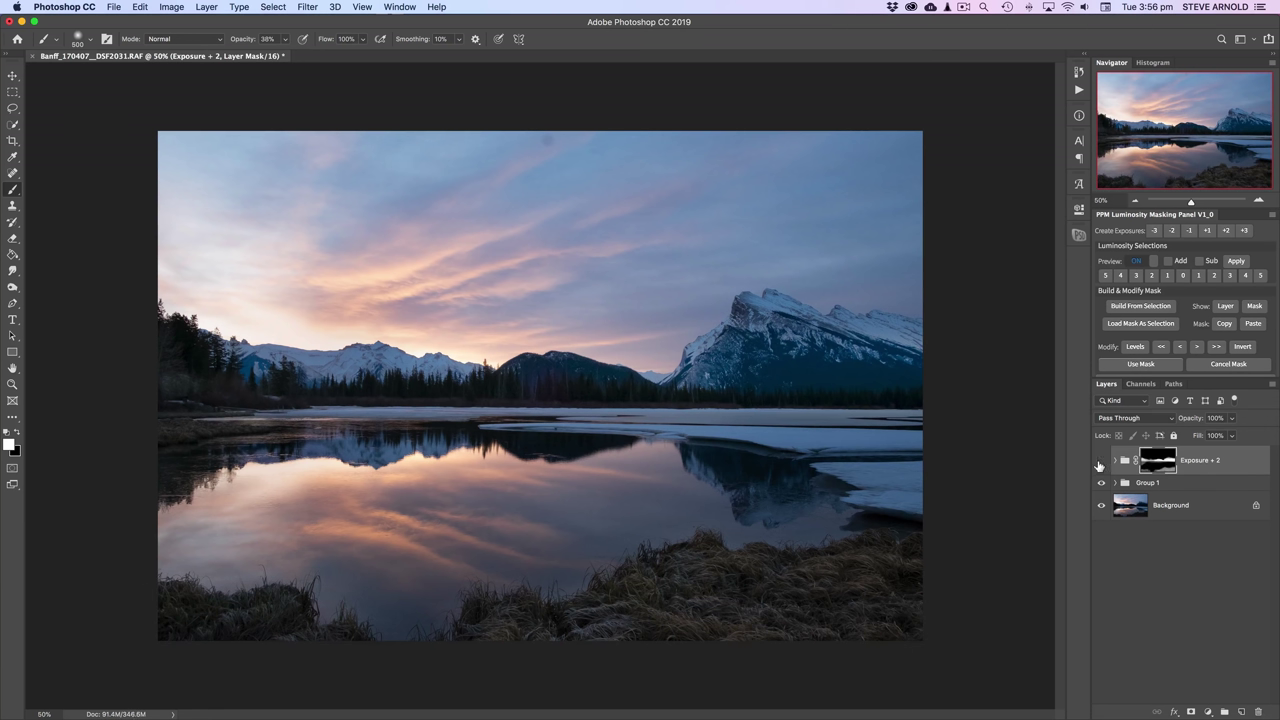
Compare the foreground grass and the overall image with Exposure + 2 hidden and shown.
click(1101, 460)
click(1101, 461)
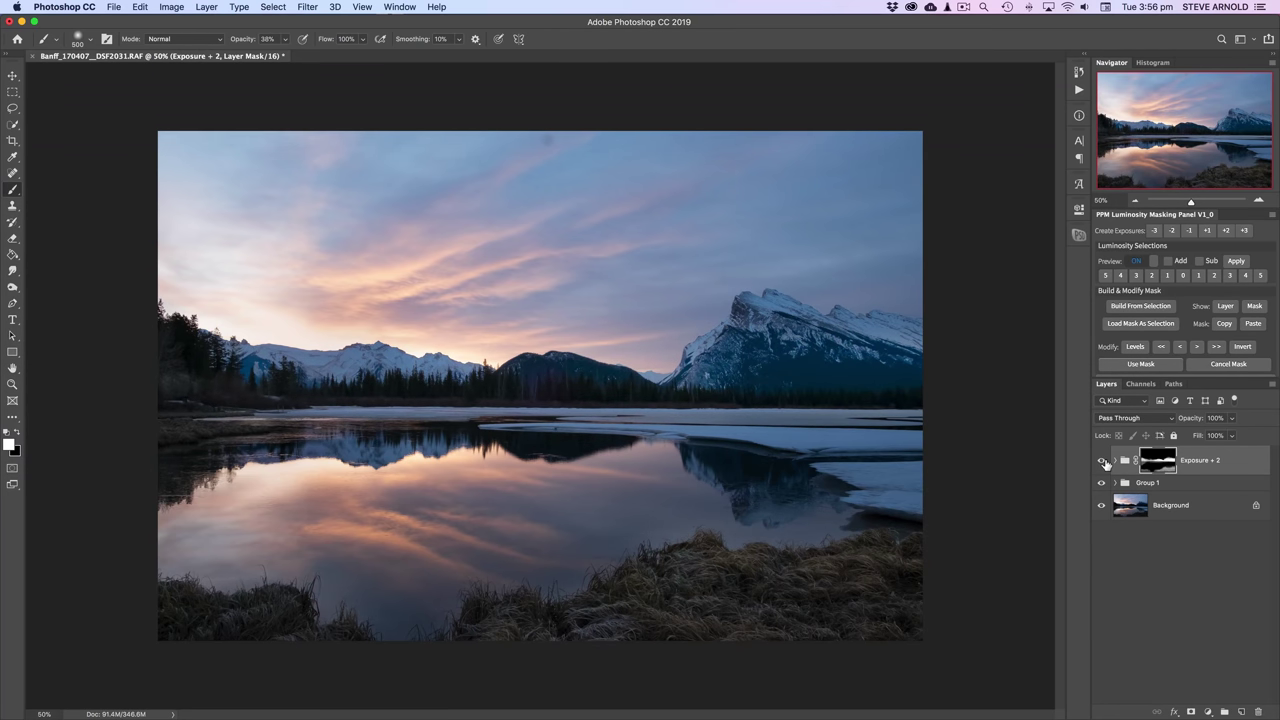
click(1103, 461)
click(1103, 461)
click(1102, 464)
click(1102, 464)
click(1102, 461)
click(1102, 461)
click(1135, 202)
click(1135, 202)
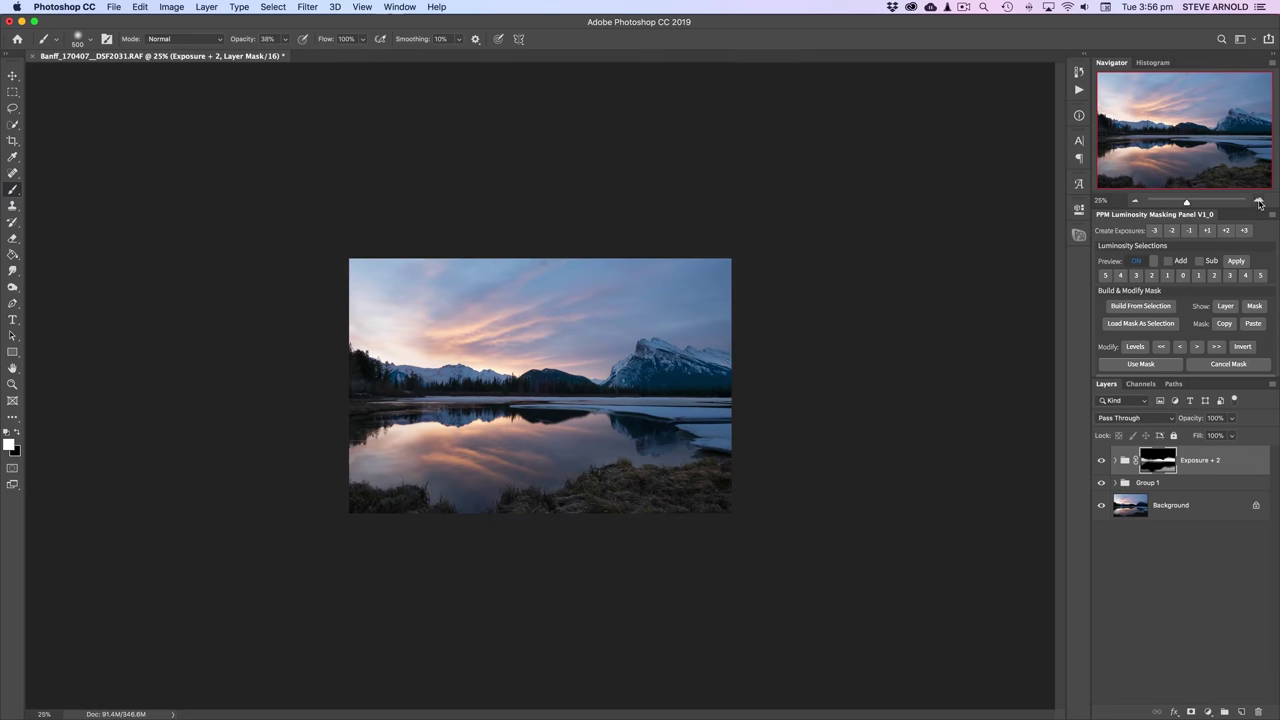
click(963, 7)
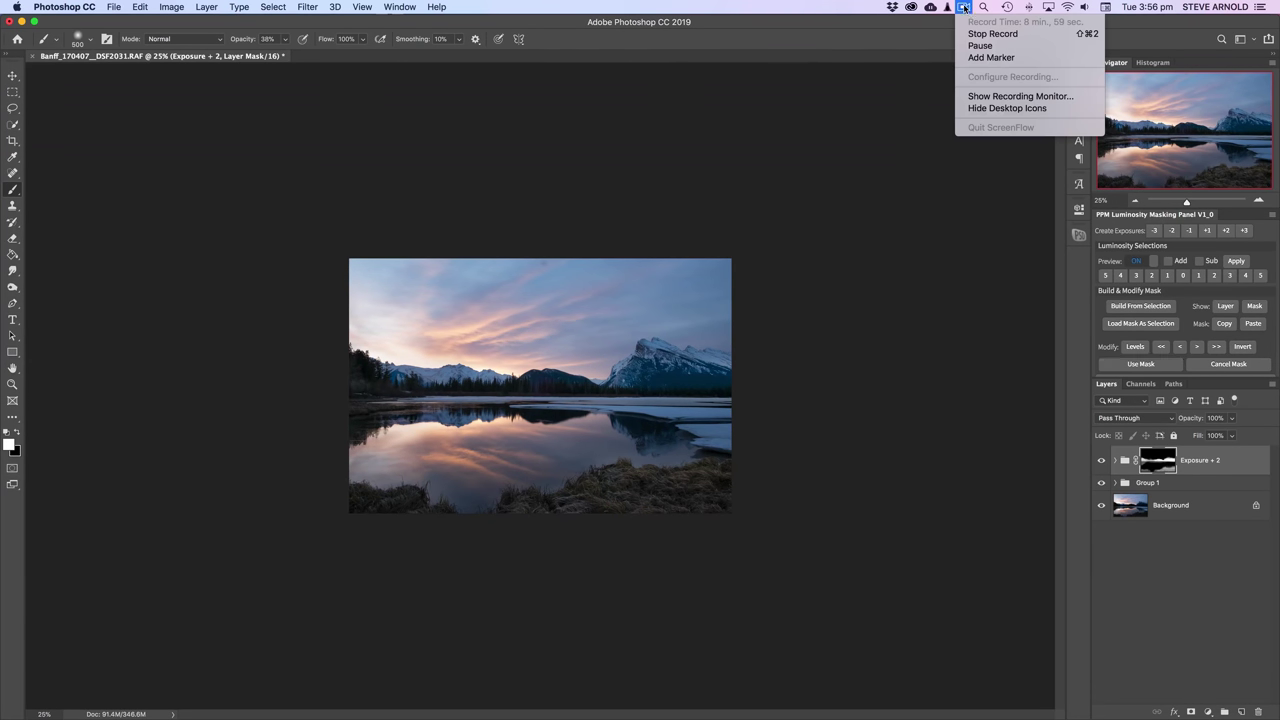
click(991, 57)
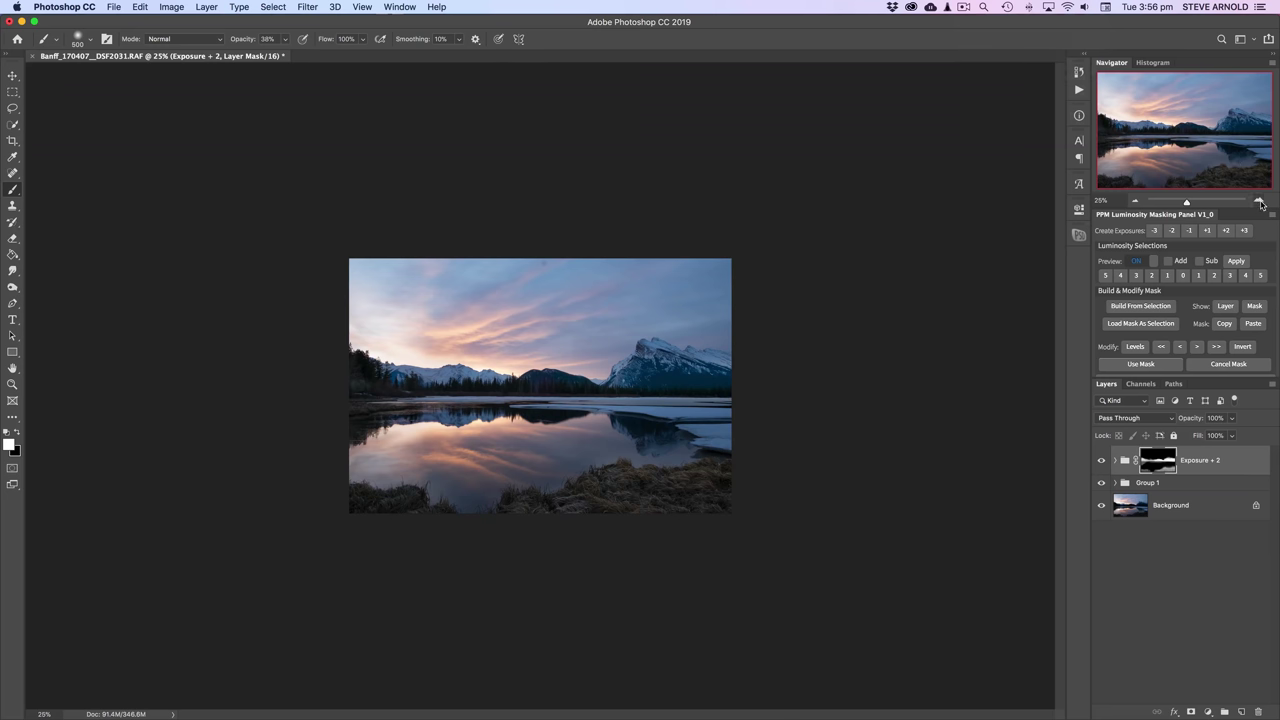
click(1258, 201)
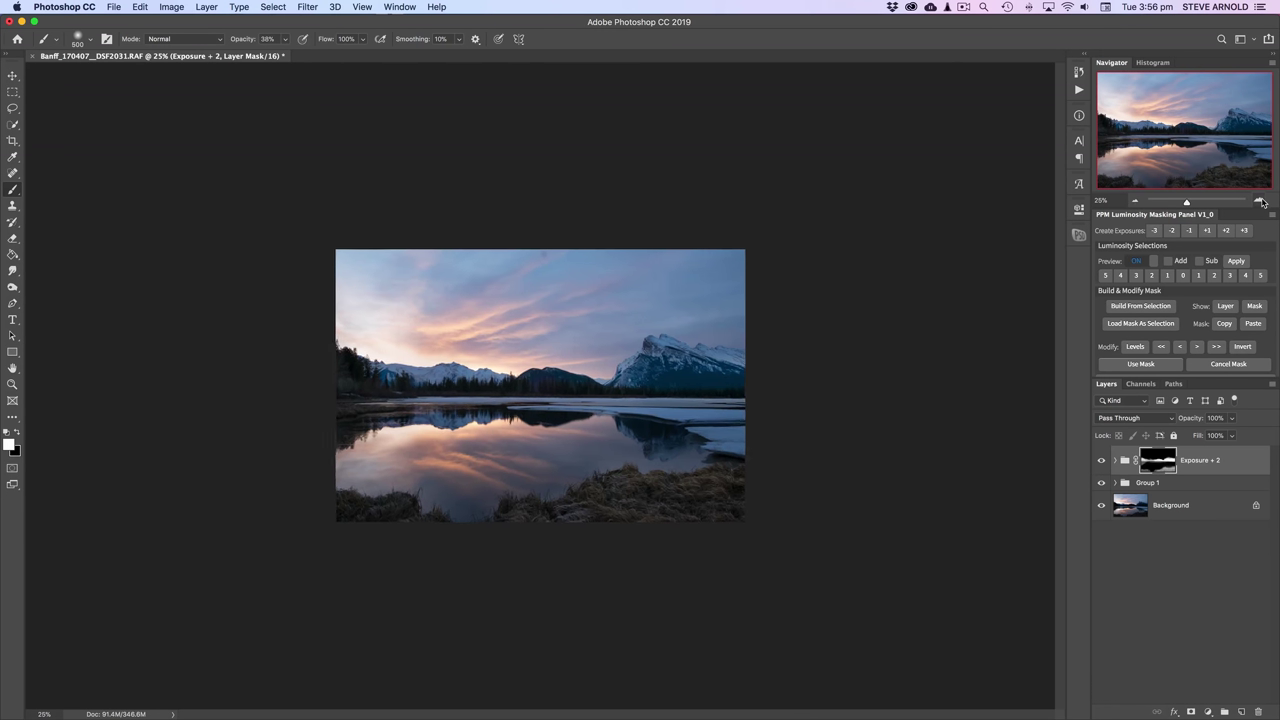
click(1258, 201)
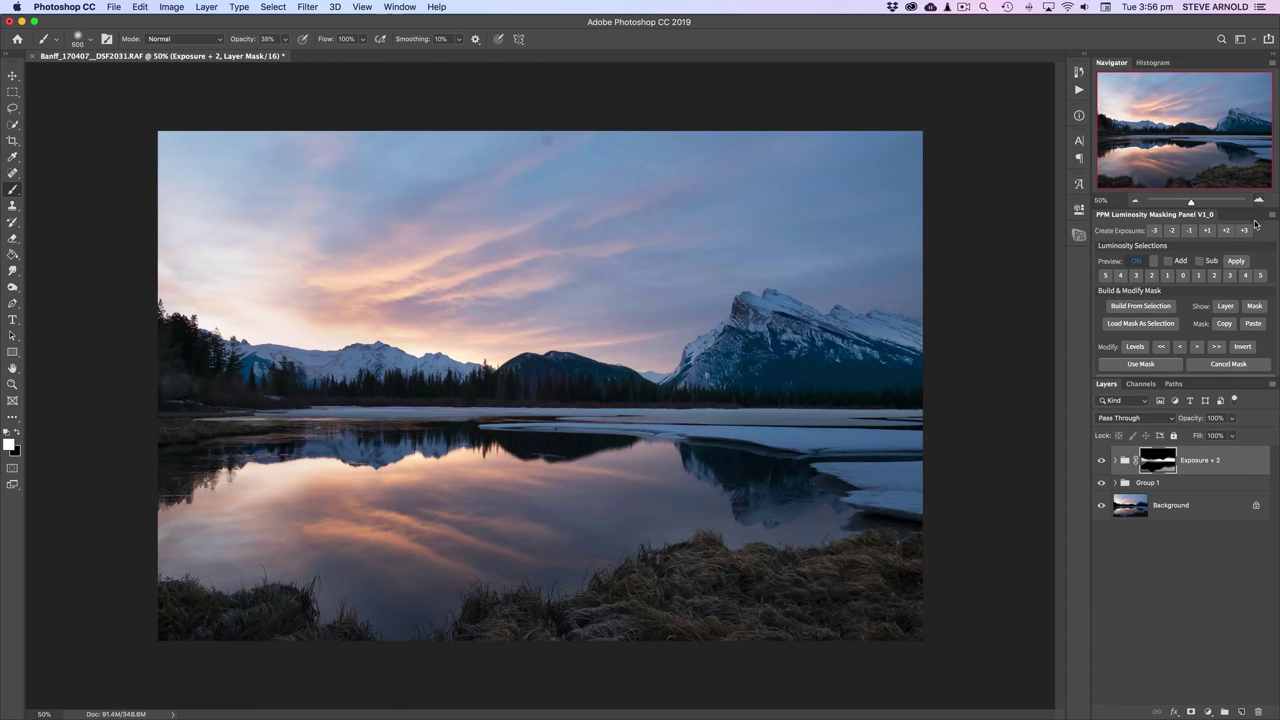
Add a Curves adjustment above Exposure + 2 and raise its Red channel midpoint to input 126, output 134.
click(1198, 601)
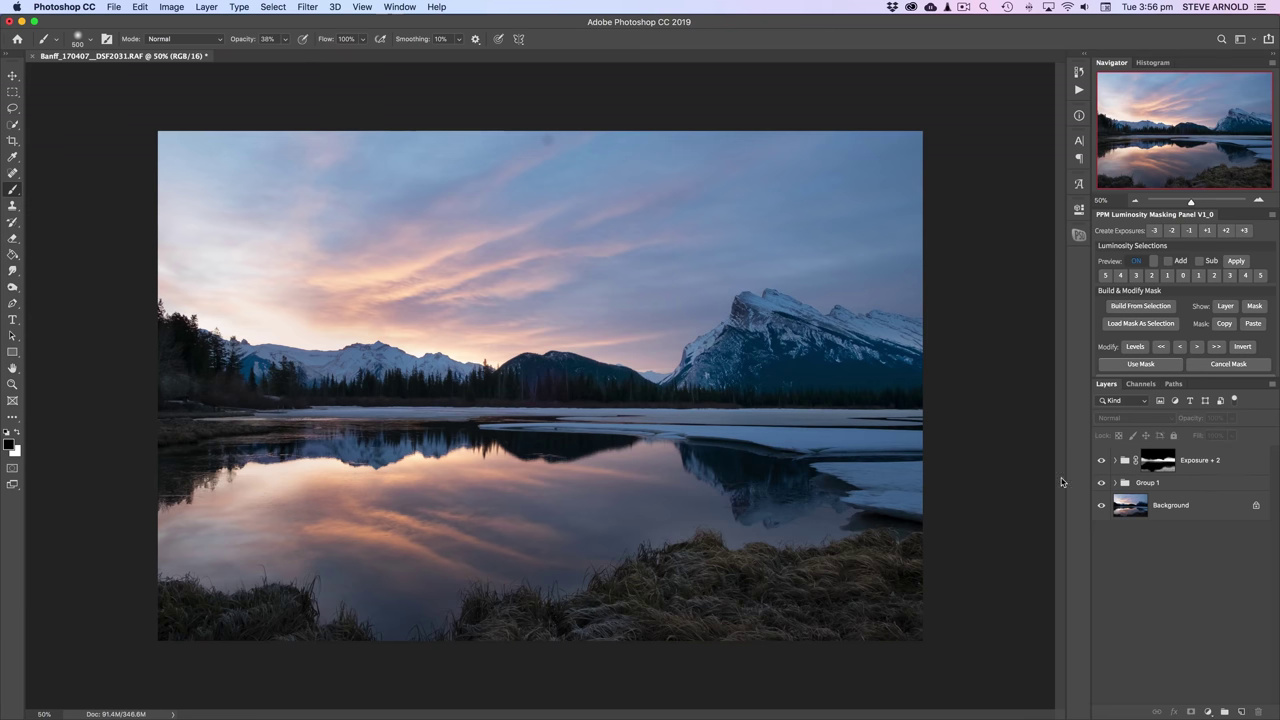
click(1102, 461)
click(1102, 461)
click(1208, 711)
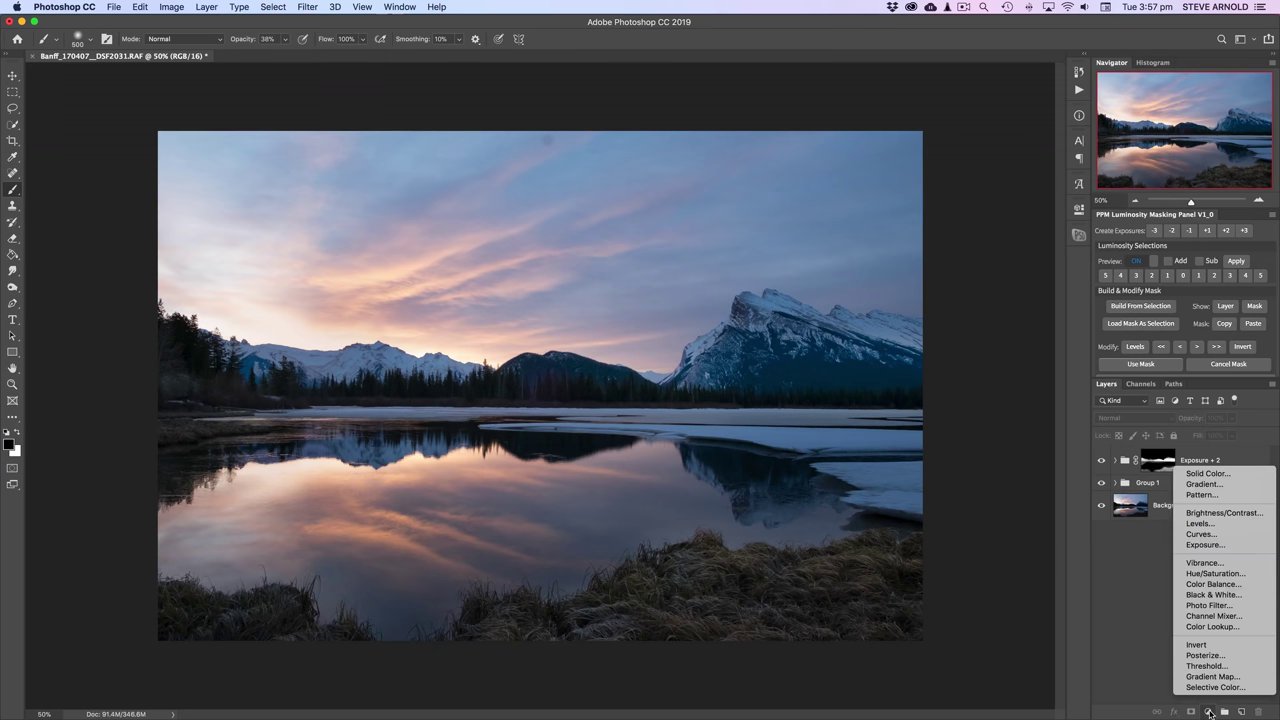
click(1211, 540)
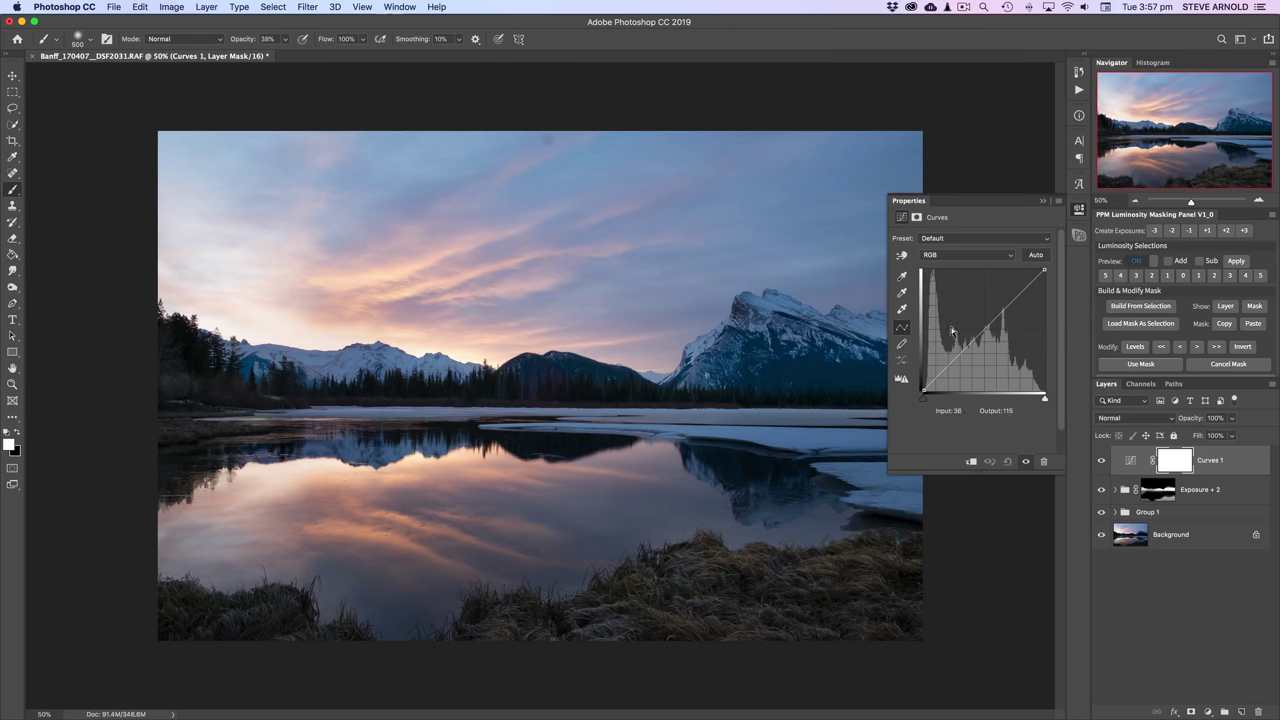
click(967, 258)
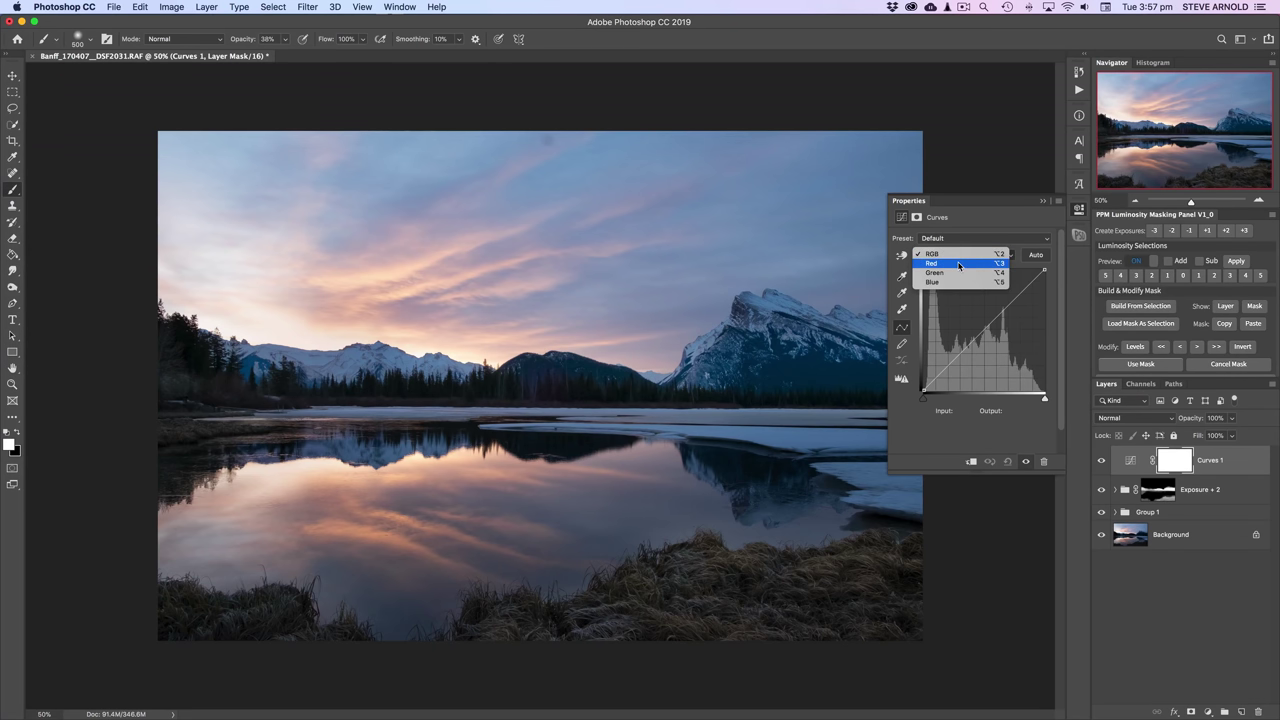
click(958, 264)
drag(988, 336, 985, 324)
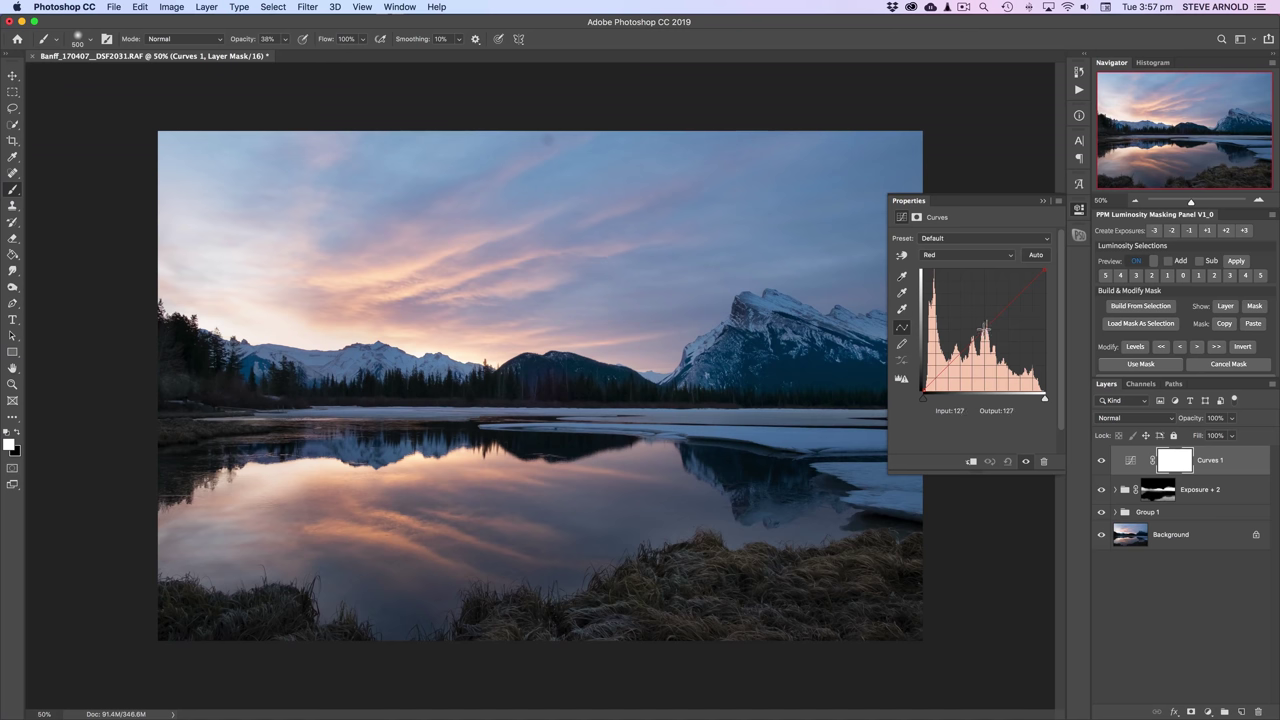
click(984, 327)
Compare the image with Curves 1 hidden and shown, and close its settings.
click(1102, 461)
click(1102, 461)
click(1103, 462)
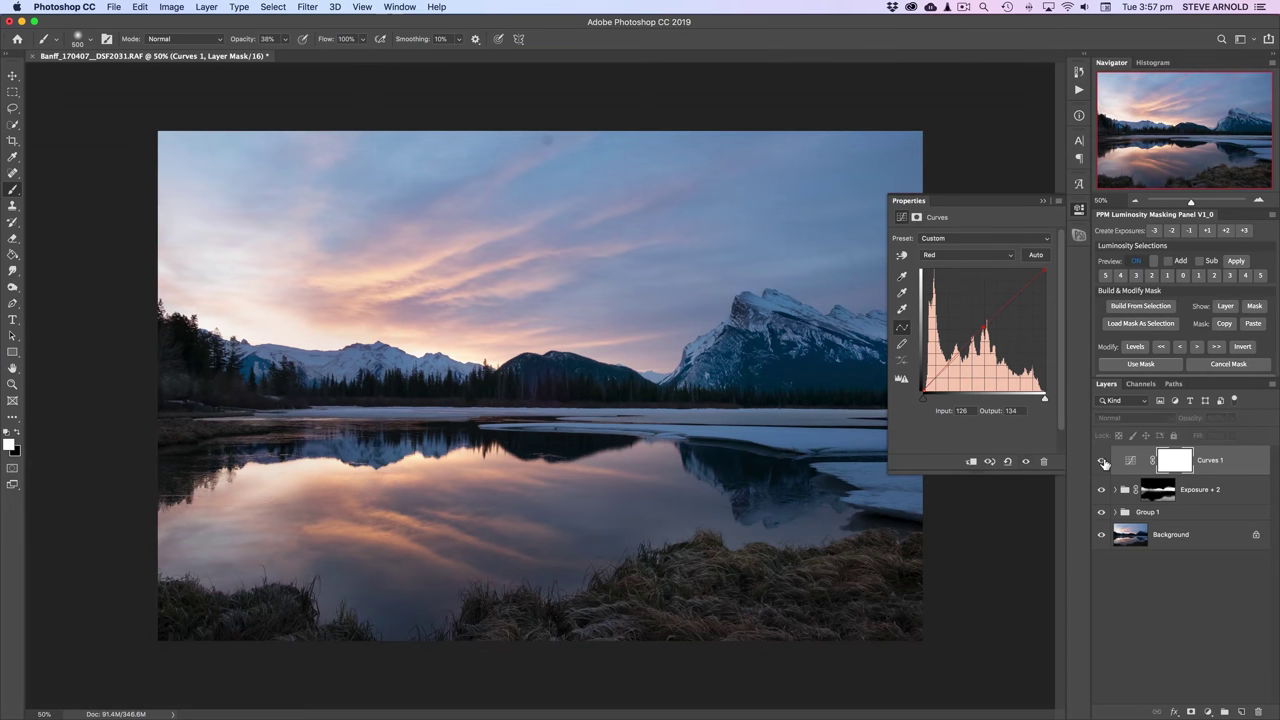
click(1103, 462)
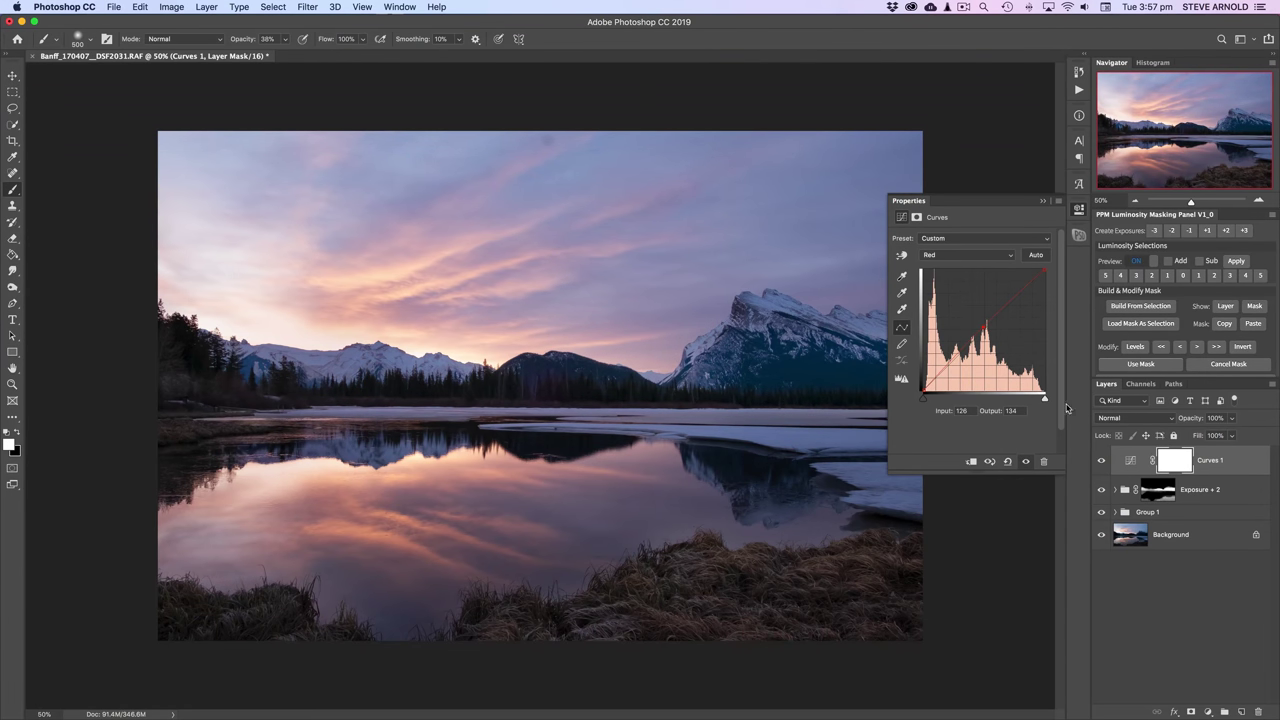
click(1102, 461)
click(1104, 462)
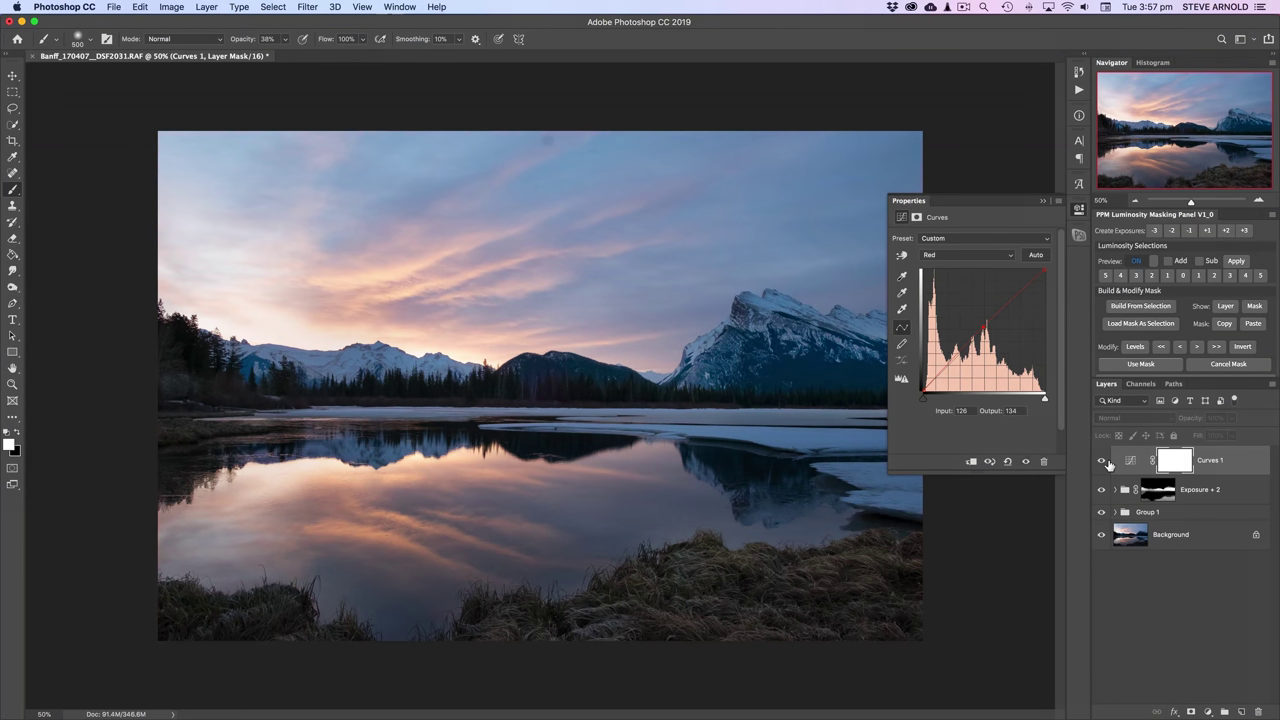
click(1105, 463)
click(1107, 464)
click(1106, 462)
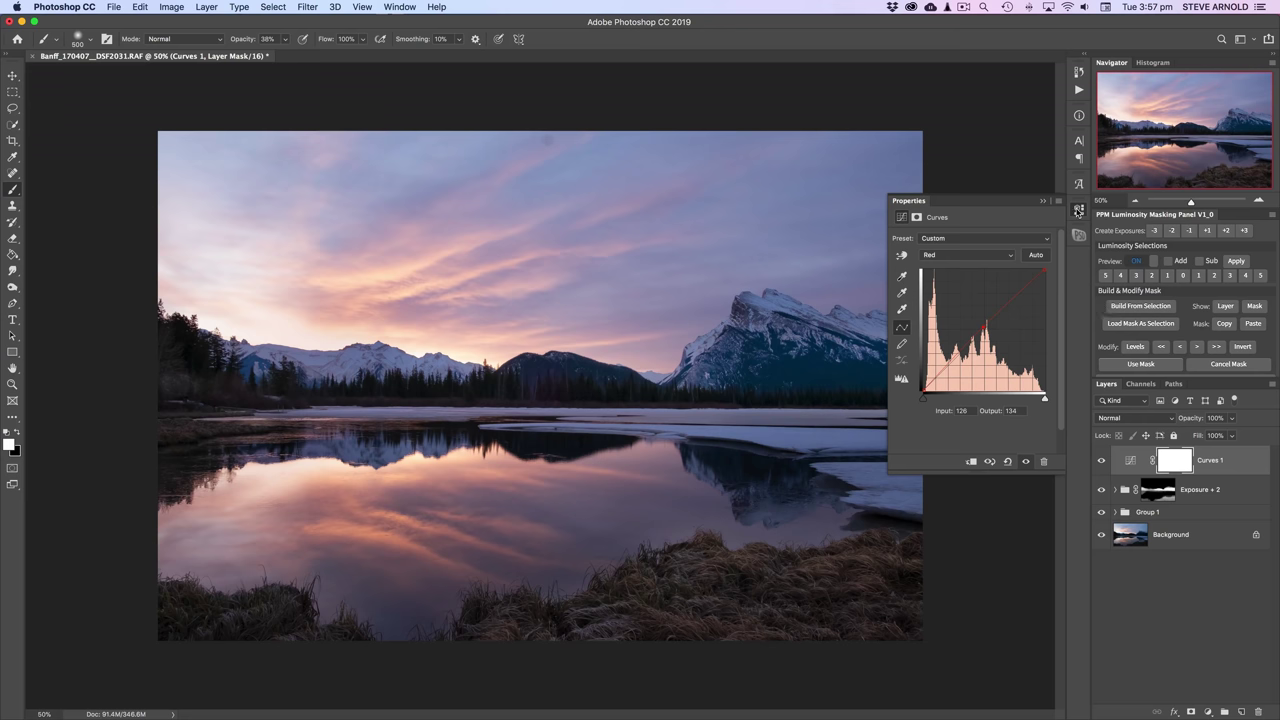
click(1078, 211)
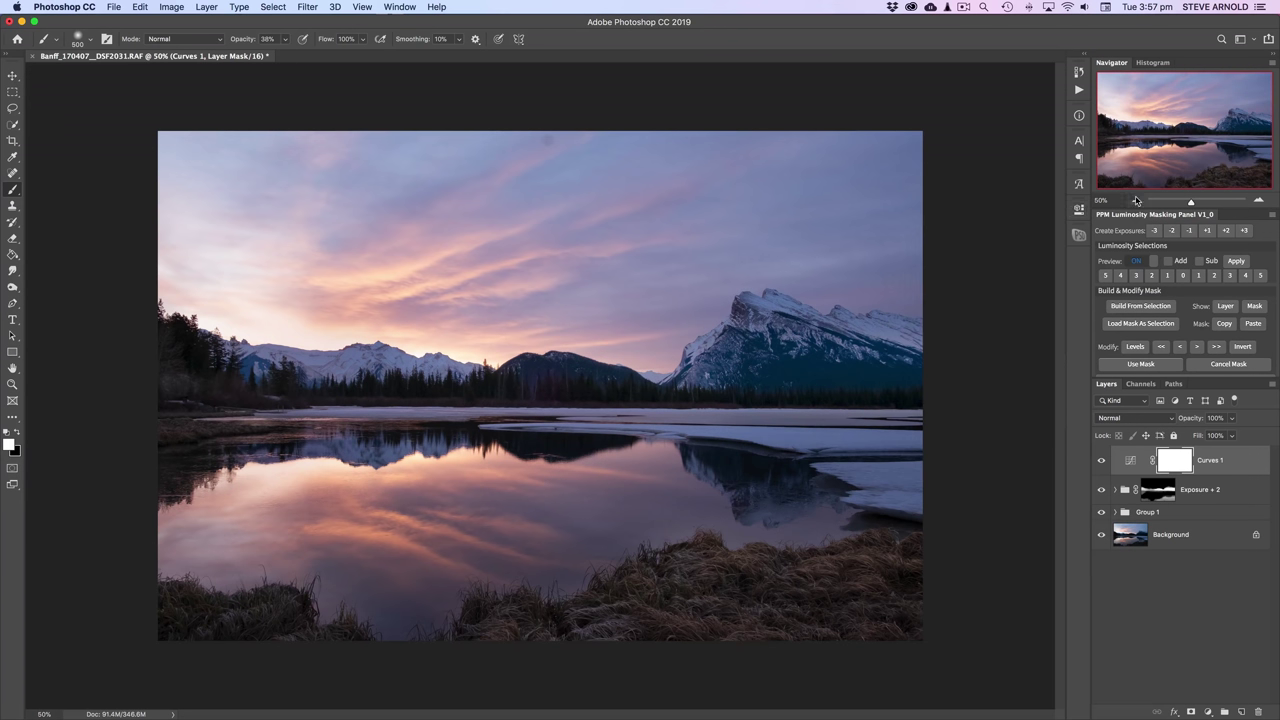
Examine the whole image at 25% and 50% zoom with Curves 1 hidden and shown.
click(1135, 201)
click(1135, 201)
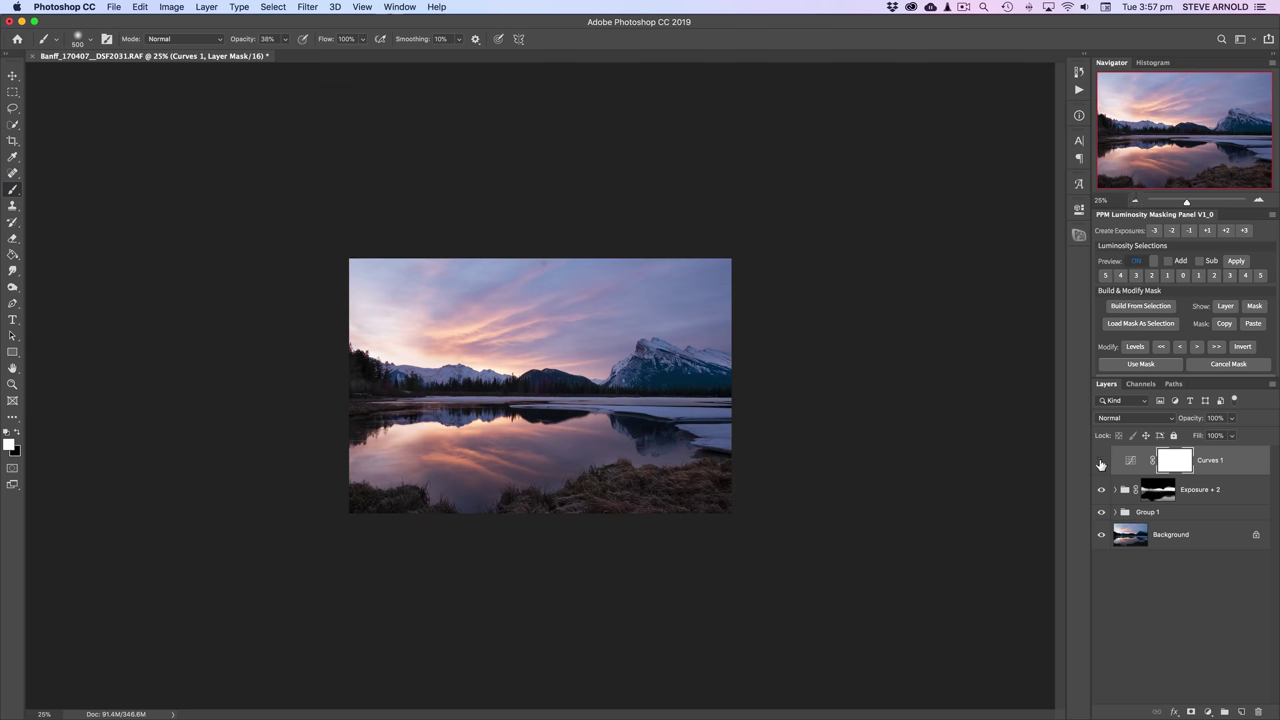
click(1101, 461)
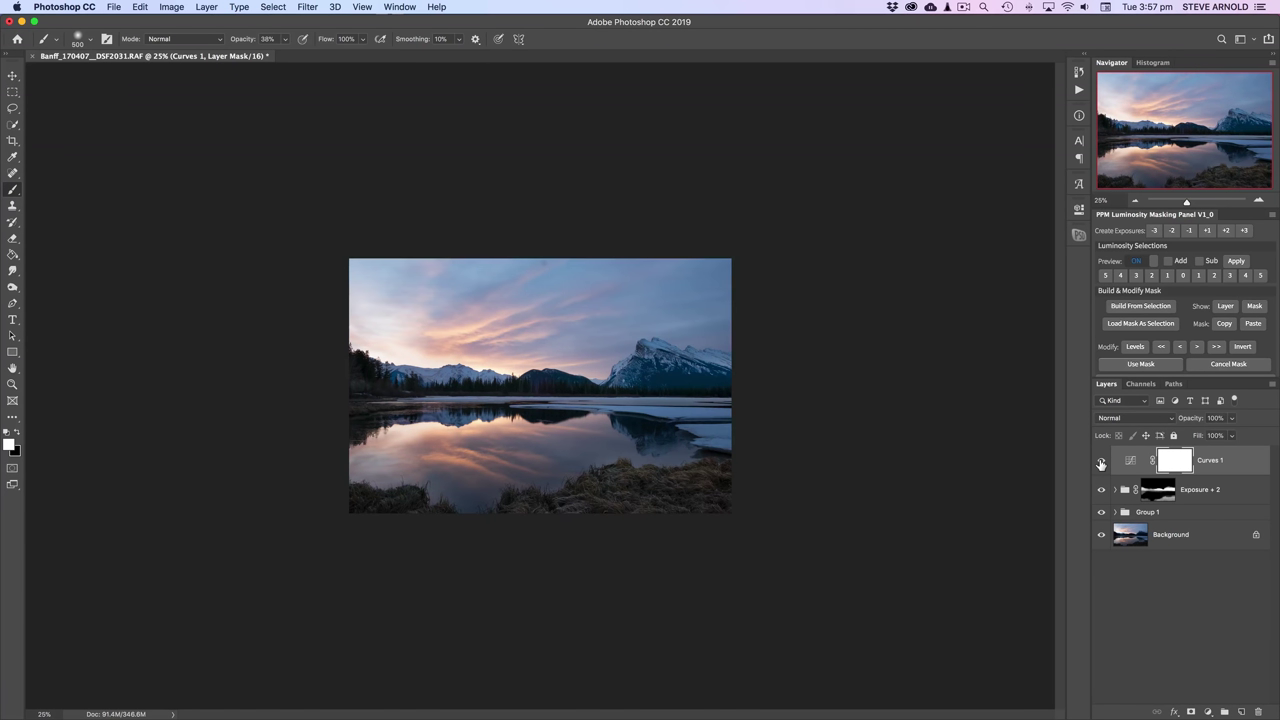
click(1258, 201)
click(1258, 201)
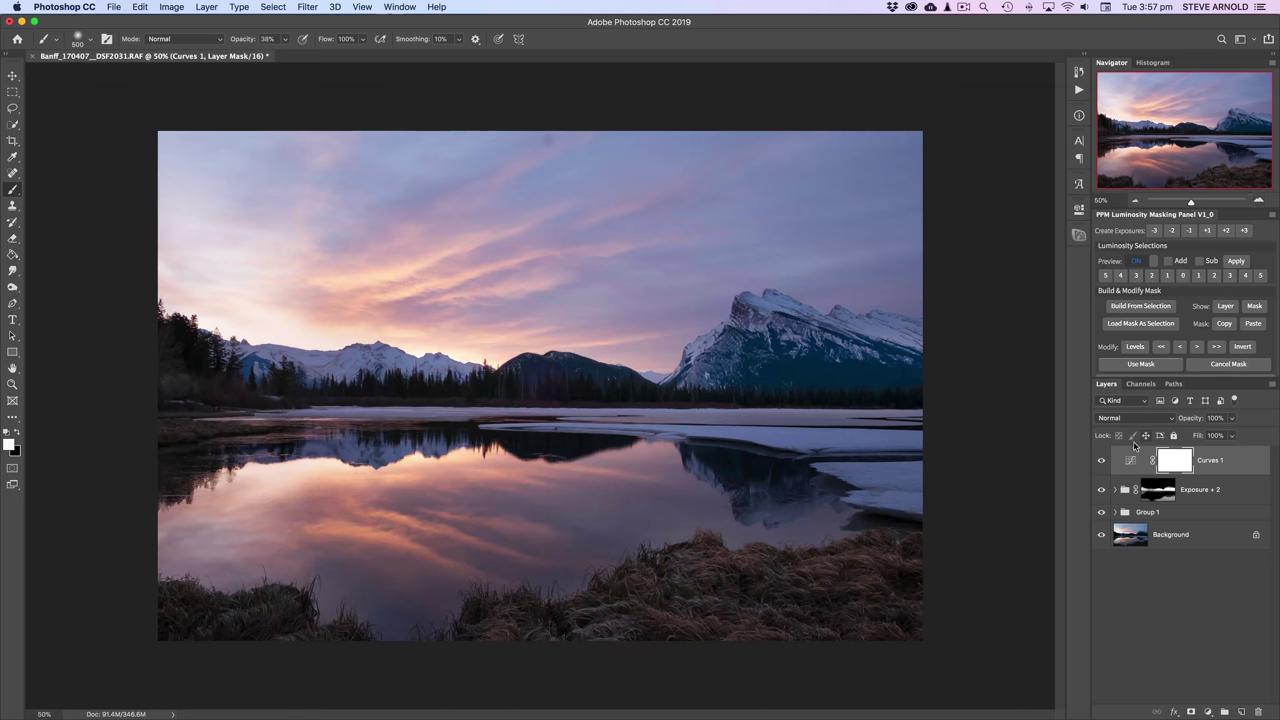
click(1101, 461)
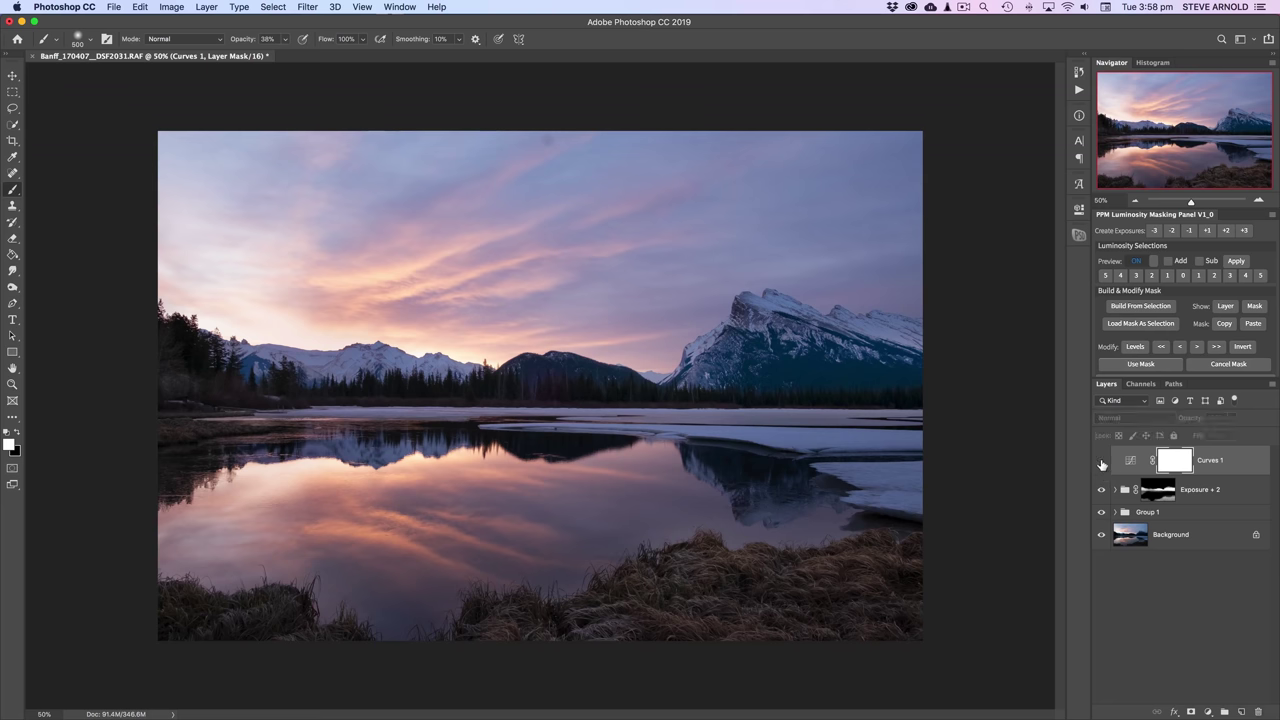
Add a Levels adjustment above Curves 1 with white input 200 and midtones 0.89, and compare it hidden and shown.
click(1179, 606)
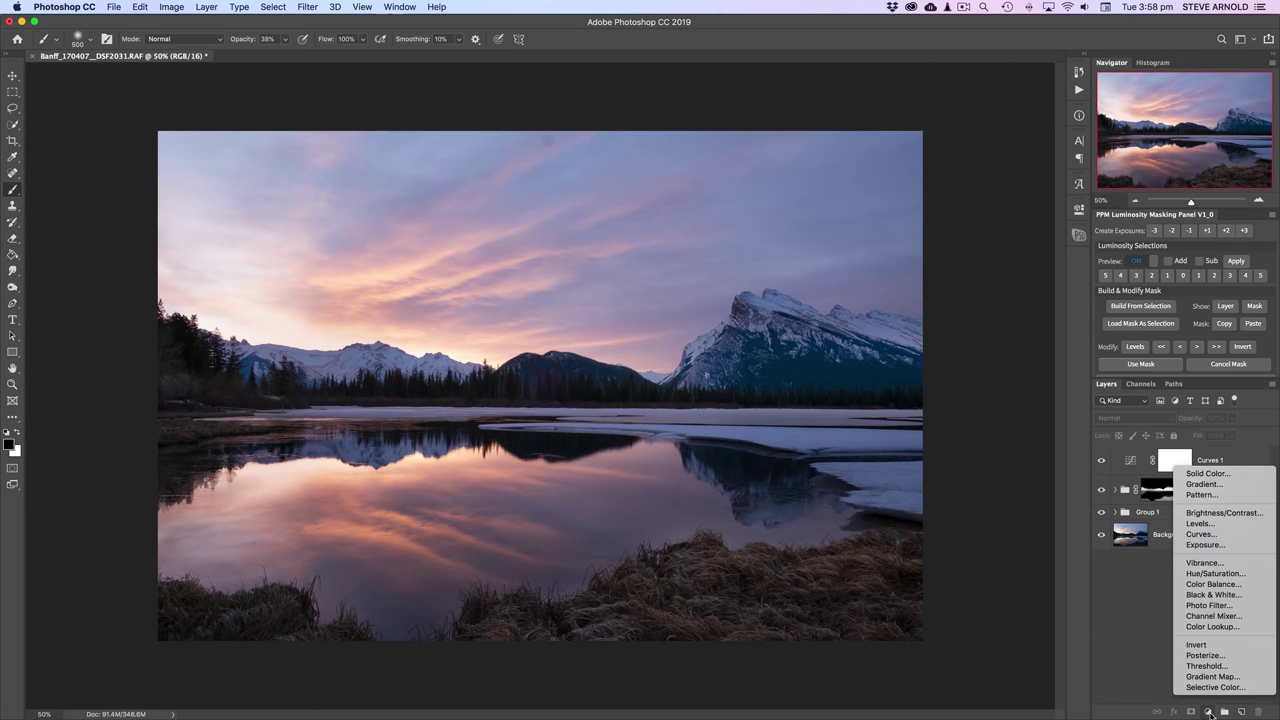
click(1208, 711)
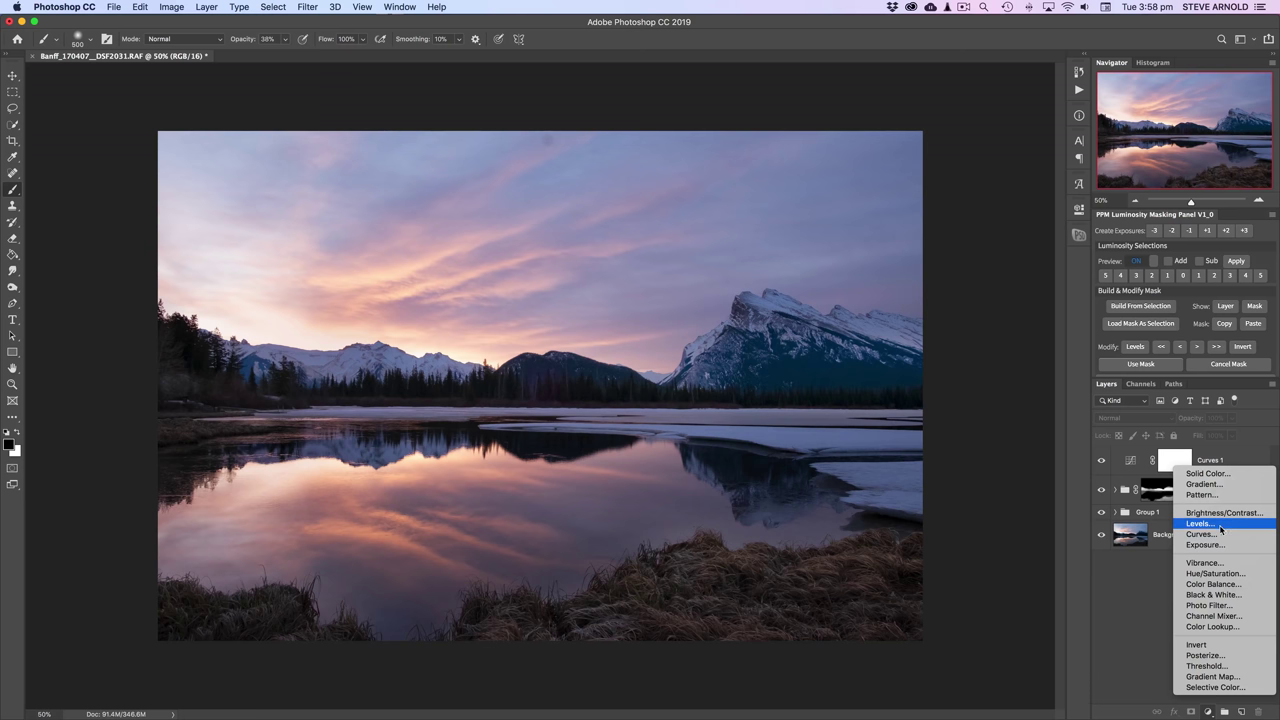
click(1222, 524)
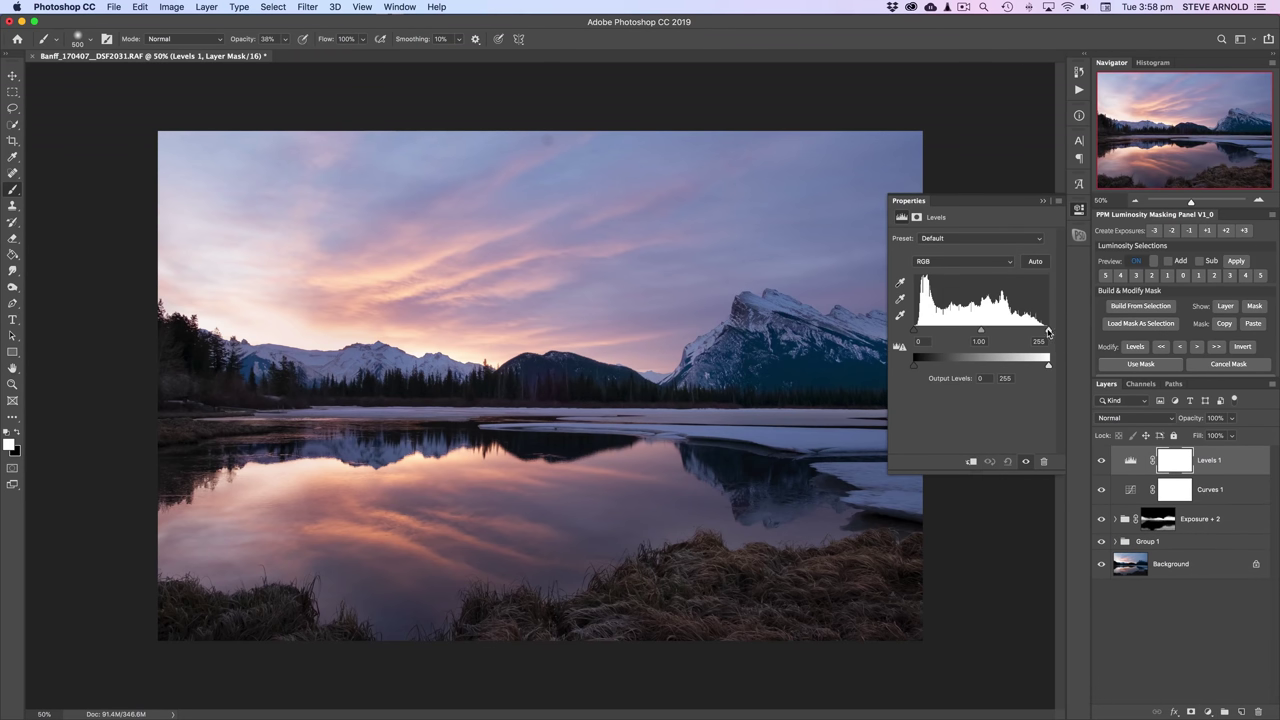
drag(1047, 332, 1016, 336)
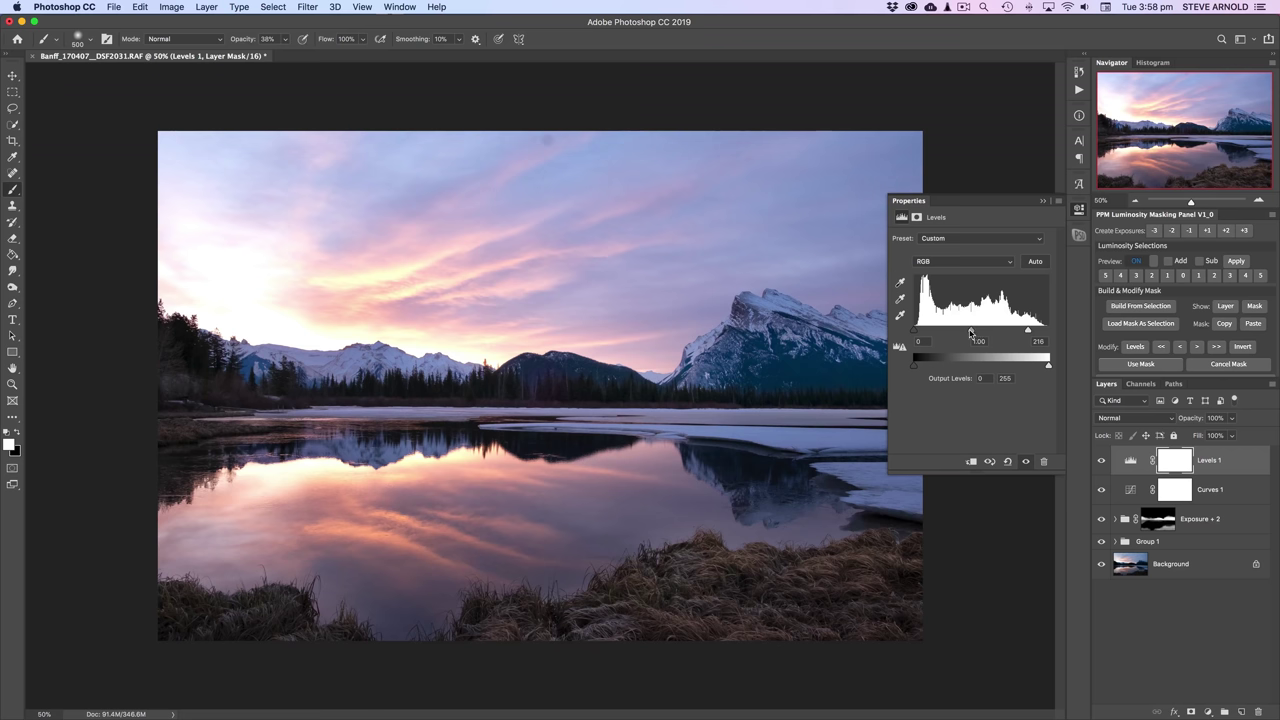
mouse_move(971, 332)
mouse_down()
mouse_move(1040, 332)
mouse_move(971, 333)
mouse_up()
click(1101, 461)
click(1101, 461)
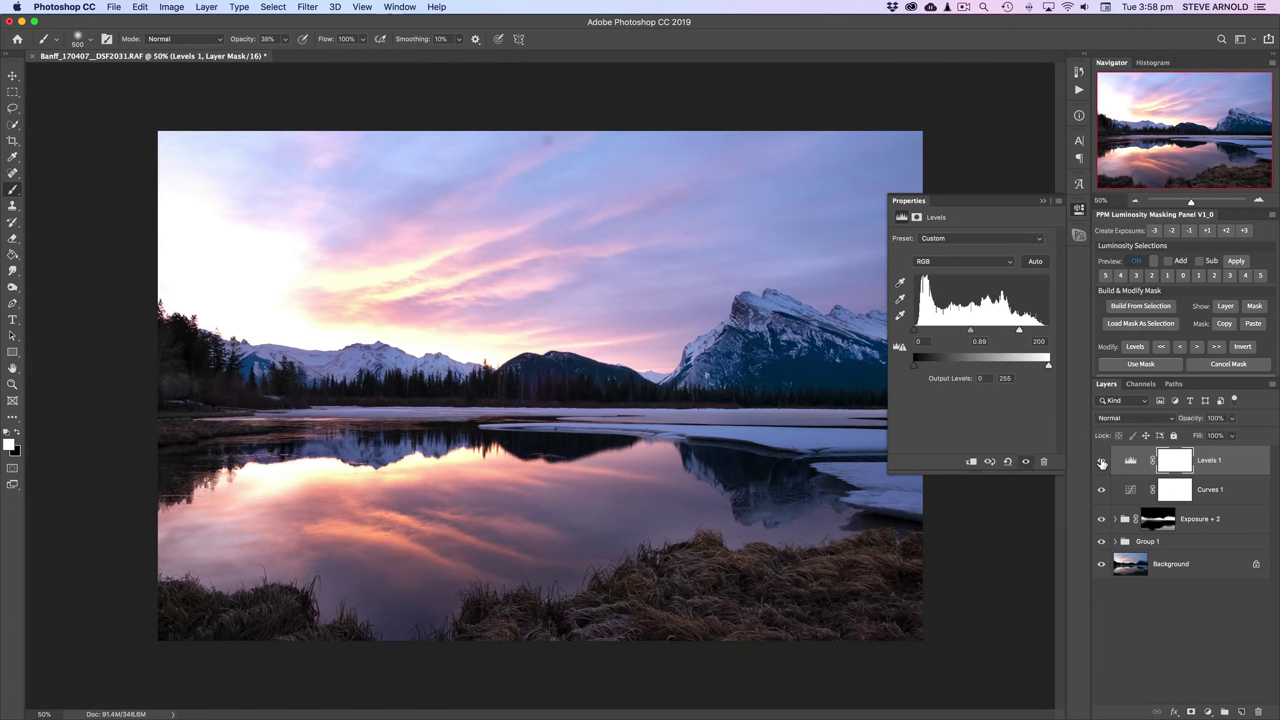
Examine the brightened lake and sky with Levels 1 hidden and shown.
click(1101, 461)
click(1101, 461)
click(1101, 461)
click(1101, 461)
click(1101, 461)
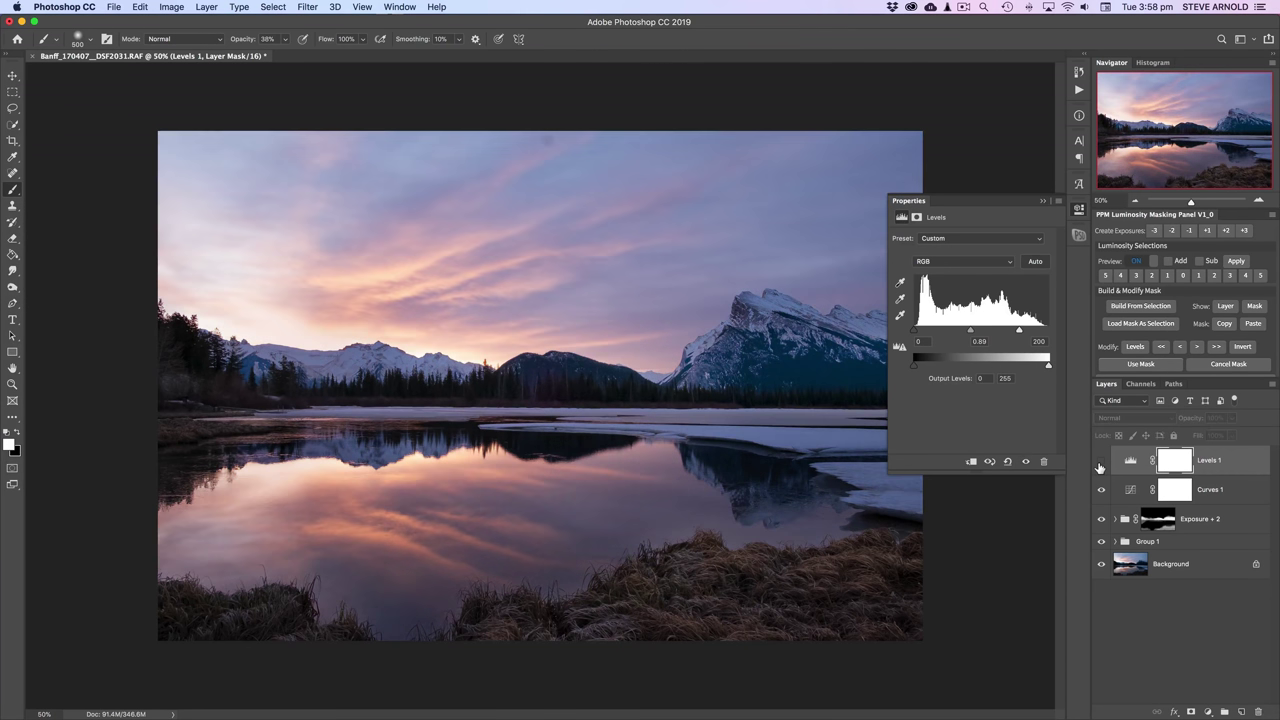
click(1100, 465)
click(1100, 465)
click(1100, 465)
click(1100, 465)
click(1100, 465)
click(1100, 465)
click(1100, 465)
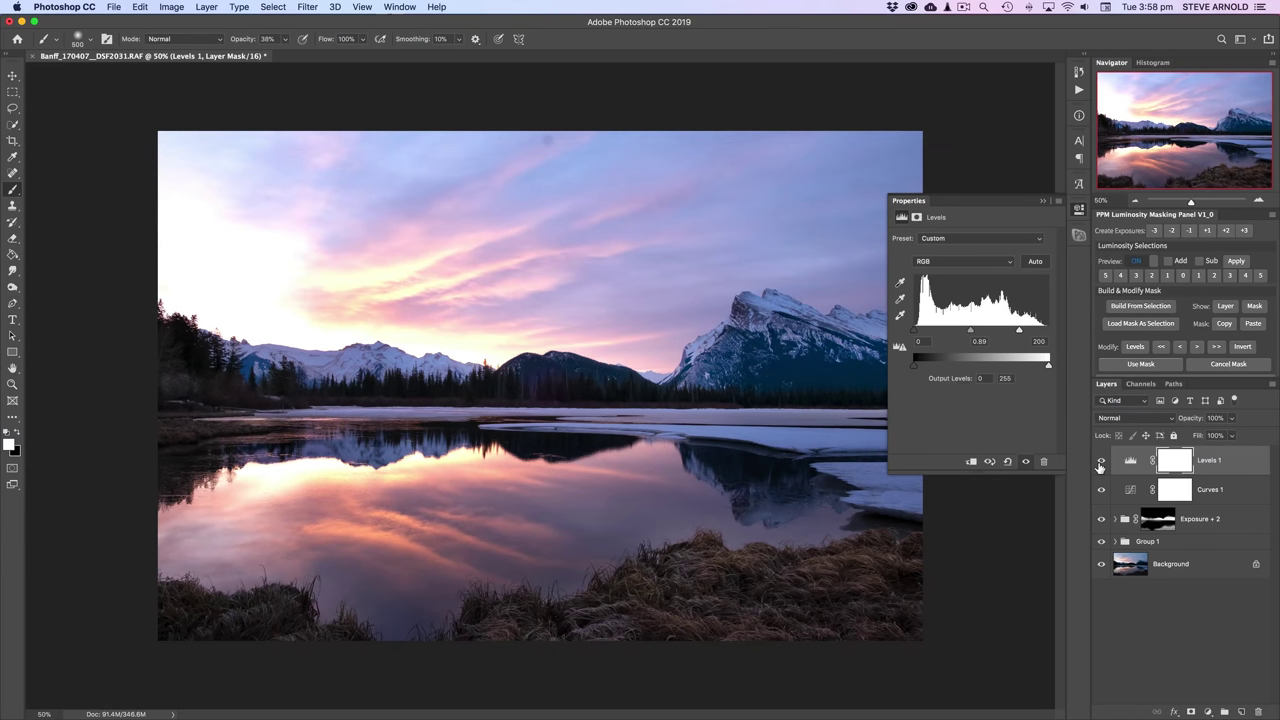
click(1100, 465)
click(1100, 465)
click(1100, 465)
click(1100, 465)
Set Levels 1's white input to 207 and midtones to 0.85, and invert its mask to black.
drag(1024, 333, 976, 336)
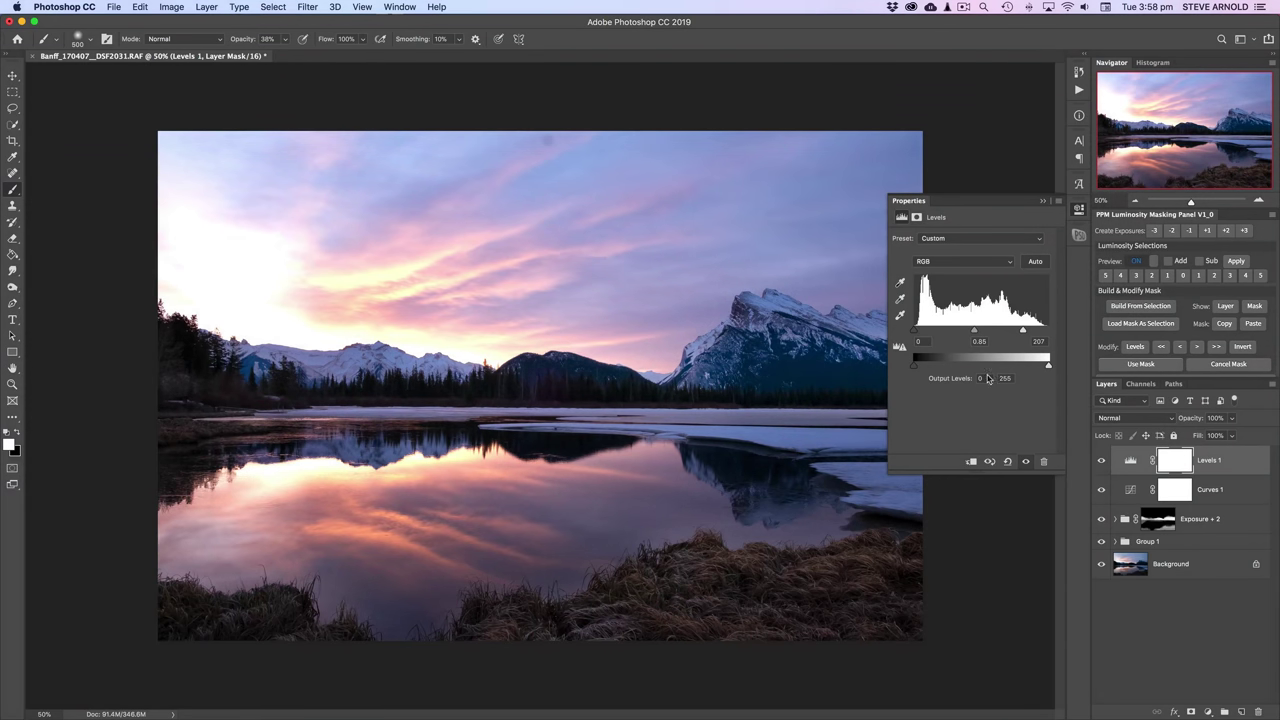
click(1181, 462)
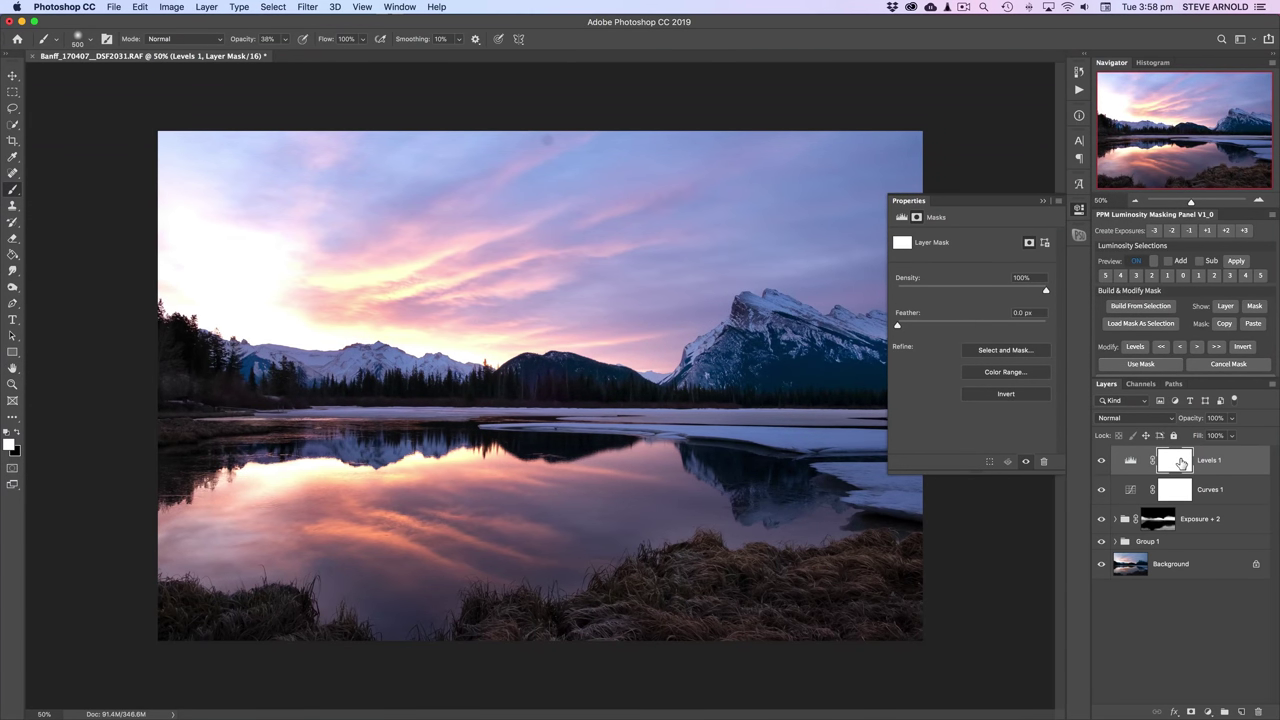
key(super+i)
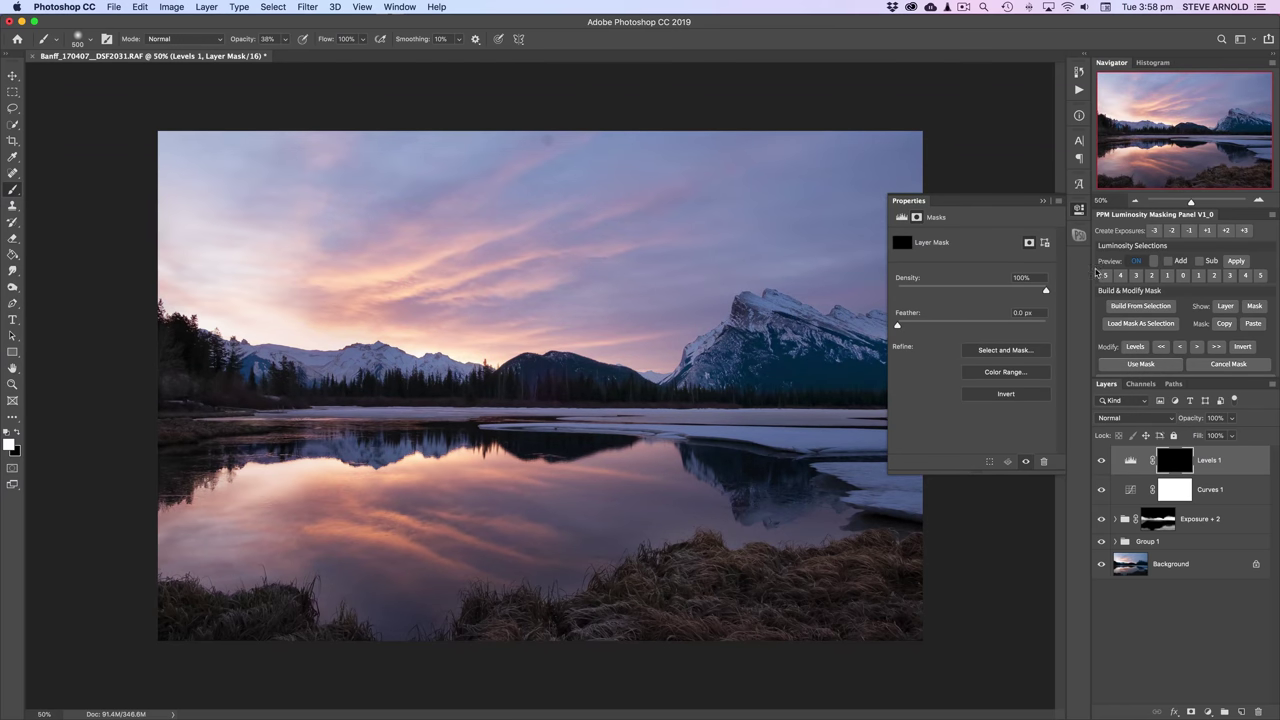
click(1078, 216)
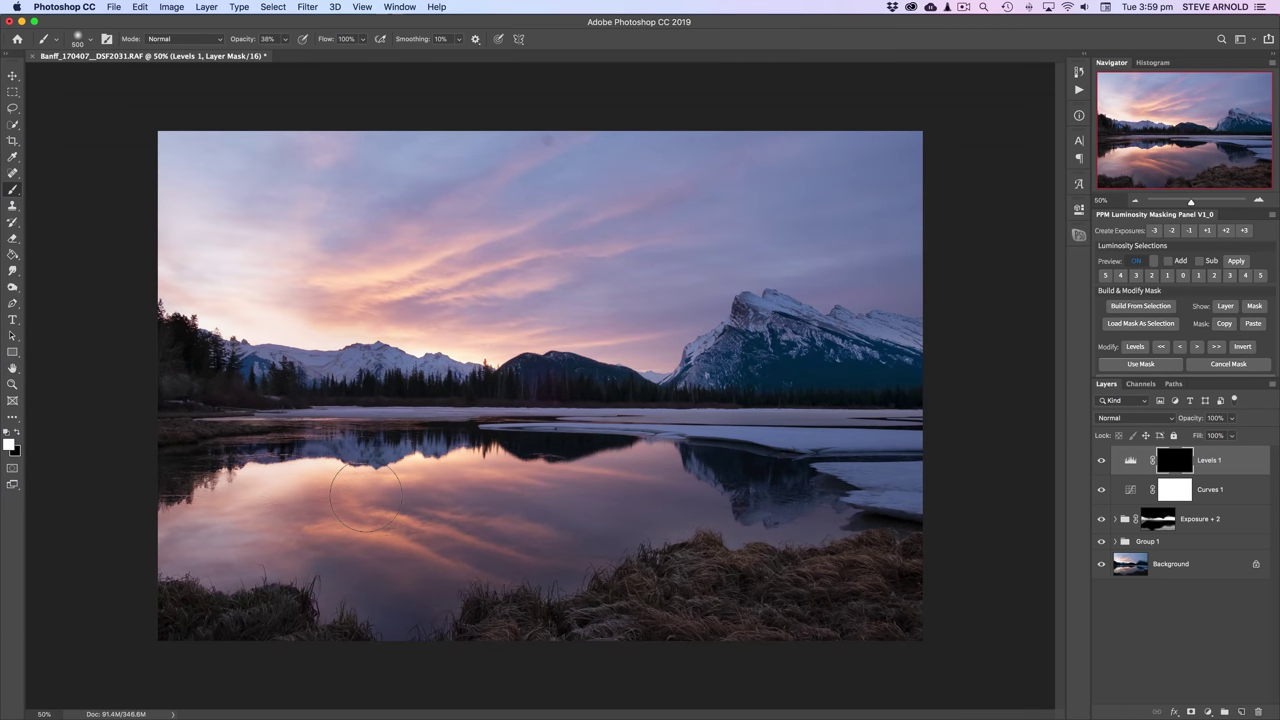
Paint white over the lake reflection and foreground on the Levels 1 mask with an 800 px brush at 100% opacity.
key(bracketright)
key(bracketright)
key(bracketright)
mouse_move(741, 467)
mouse_down()
mouse_move(700, 470)
mouse_move(764, 481)
mouse_up()
drag(500, 512, 629, 496)
key(0)
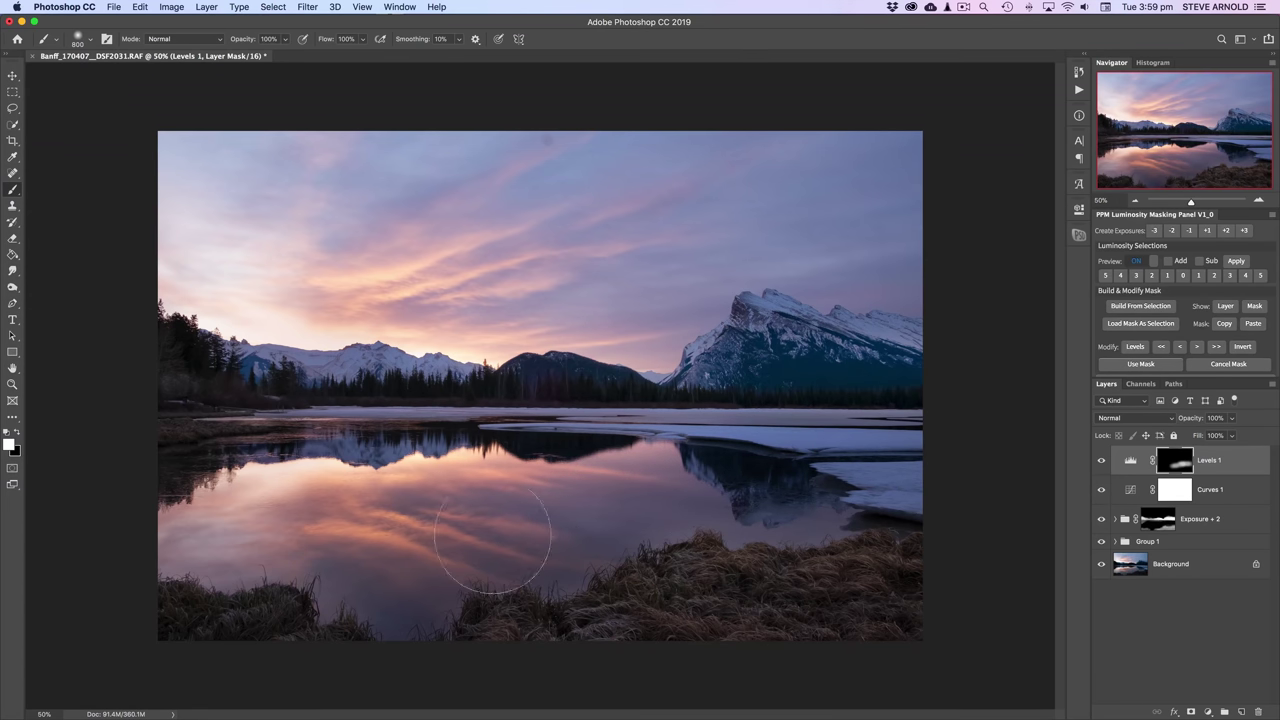
mouse_move(498, 540)
mouse_down()
mouse_move(681, 488)
mouse_move(900, 475)
mouse_up()
mouse_move(965, 520)
mouse_down()
mouse_move(830, 551)
mouse_move(766, 586)
mouse_move(913, 581)
mouse_move(613, 597)
mouse_move(692, 550)
mouse_move(557, 524)
mouse_move(601, 503)
mouse_move(432, 498)
mouse_up()
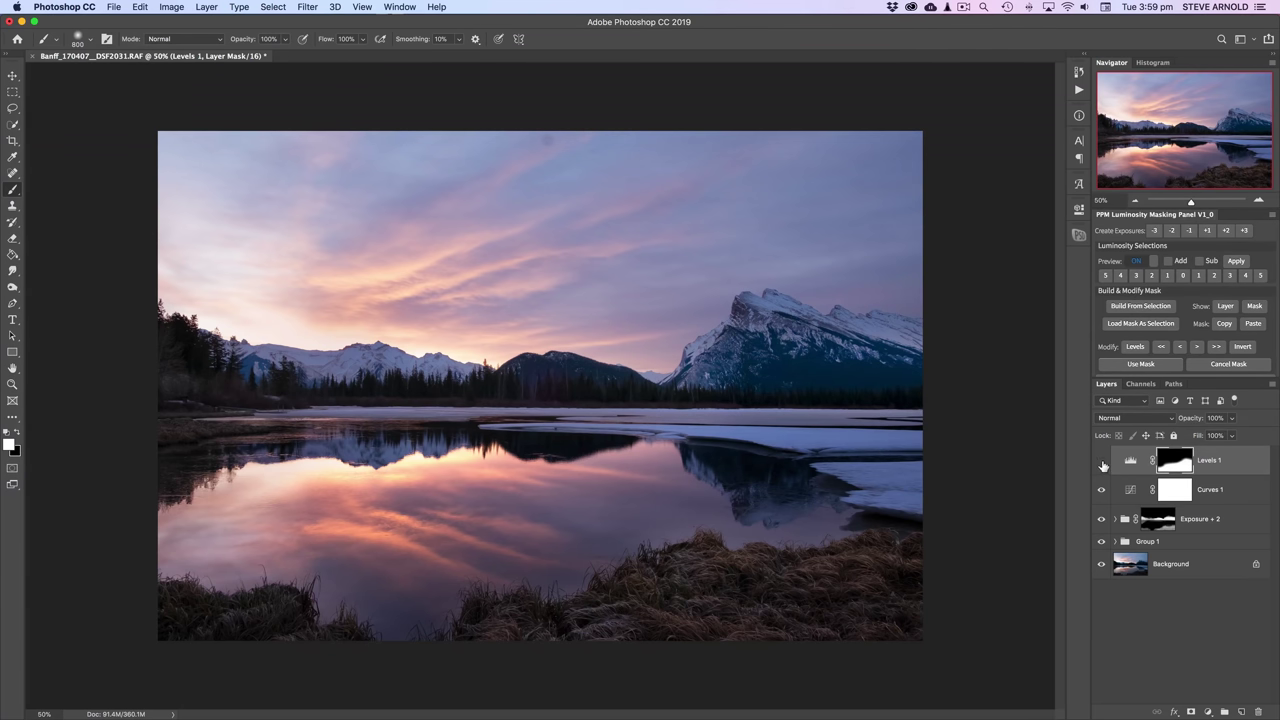
Compare the lake and foreground with the masked Levels 1 hidden and shown.
click(1102, 461)
click(1102, 461)
click(1102, 461)
click(1102, 461)
click(1102, 461)
click(1102, 461)
click(1102, 461)
click(1102, 461)
Paint black on the Levels 1 mask with 200 px and 400 px brushes to soften the effect at the lake's left side.
key(bracketleft)
key(bracketleft)
key(bracketleft)
key(bracketleft)
key(bracketleft)
key(bracketleft)
key(bracketleft)
key(bracketleft)
key(bracketleft)
key(bracketleft)
key(bracketleft)
key(x)
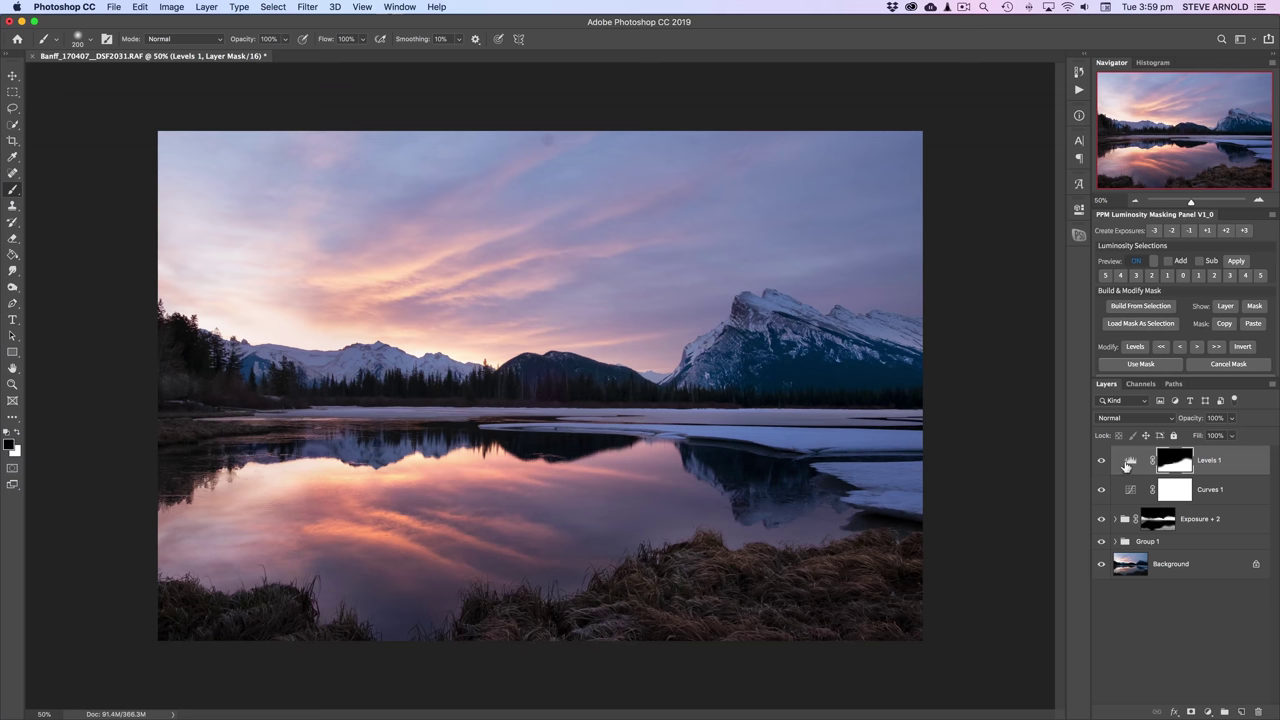
key(super+comma)
key(super+comma)
key(super+comma)
key(super+comma)
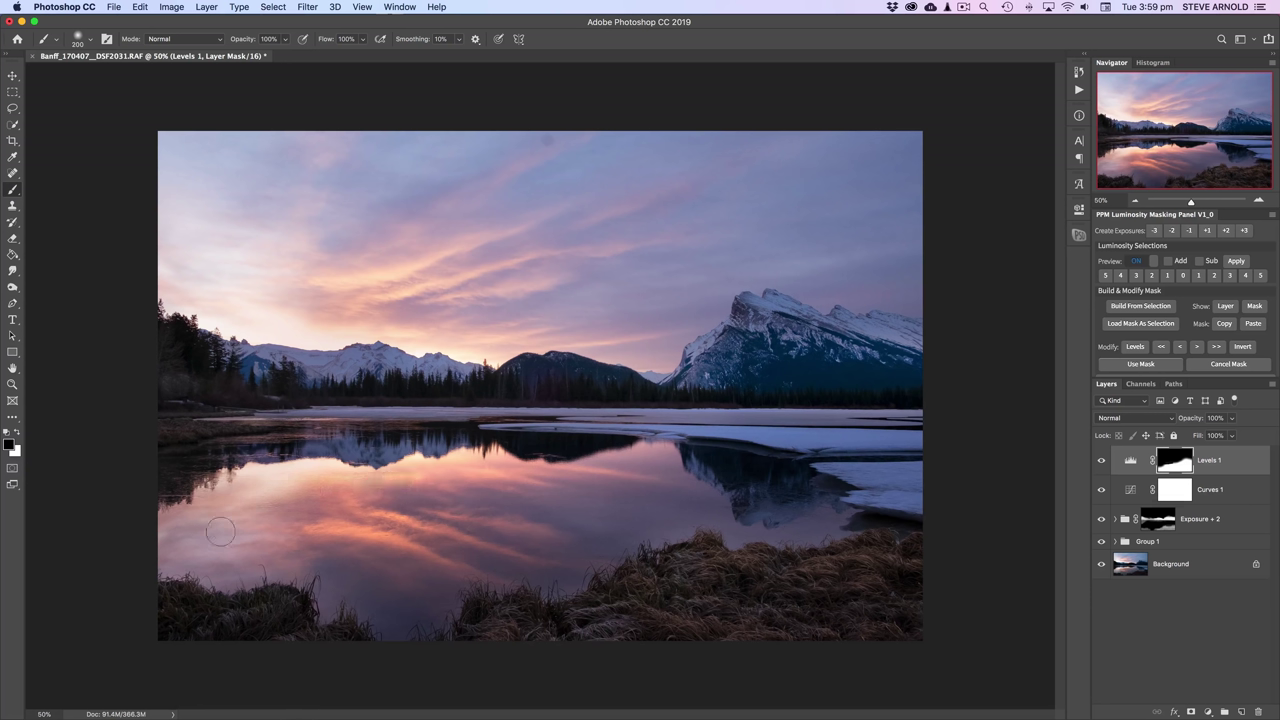
key(bracketright)
key(bracketright)
key(bracketright)
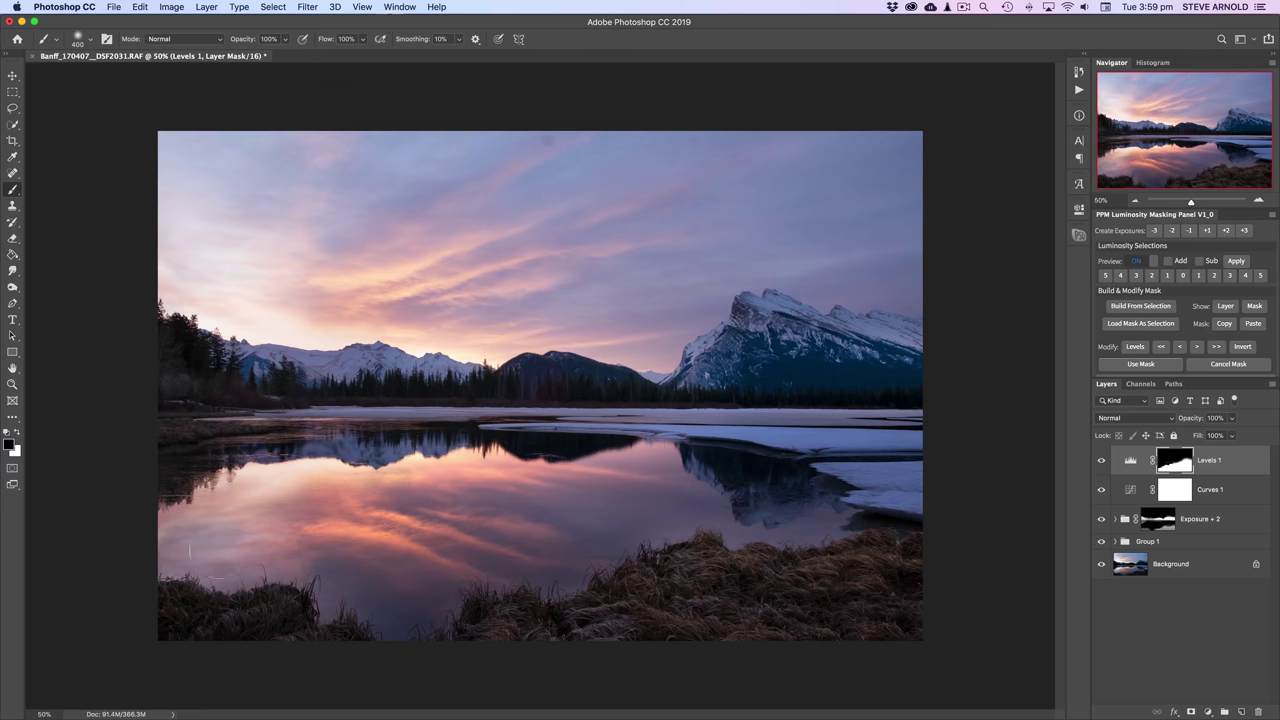
Check the refined Levels 1 mask by hiding and showing the layer.
click(1102, 460)
click(1102, 460)
click(1102, 460)
click(1102, 460)
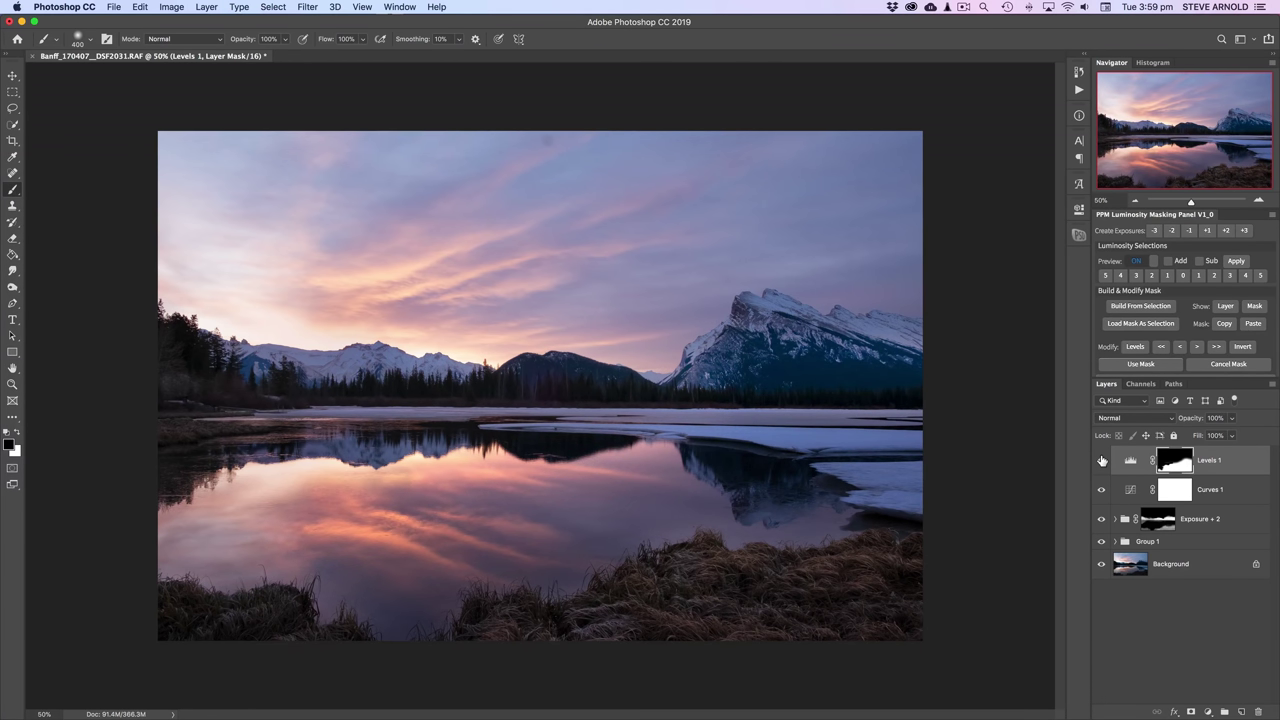
click(1102, 460)
click(1102, 460)
Add a second Levels adjustment above Levels 1 with midtones 0.75 and invert its mask to black.
click(1180, 693)
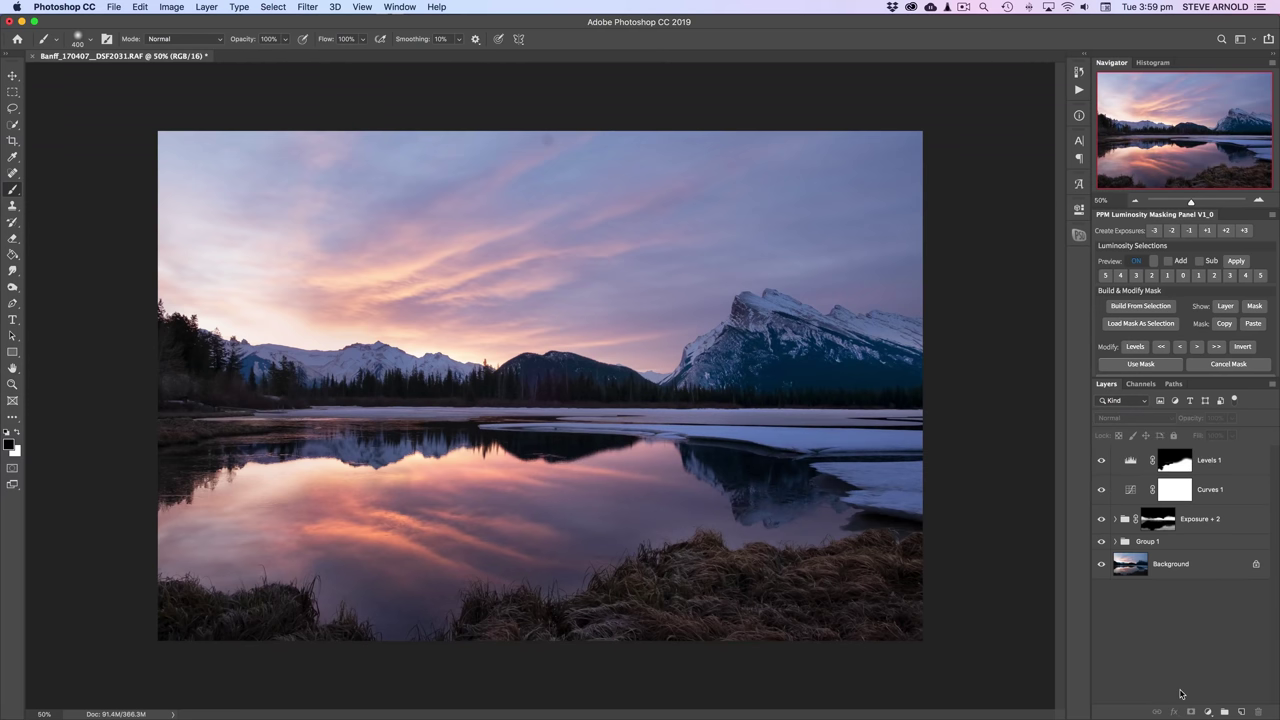
click(1208, 712)
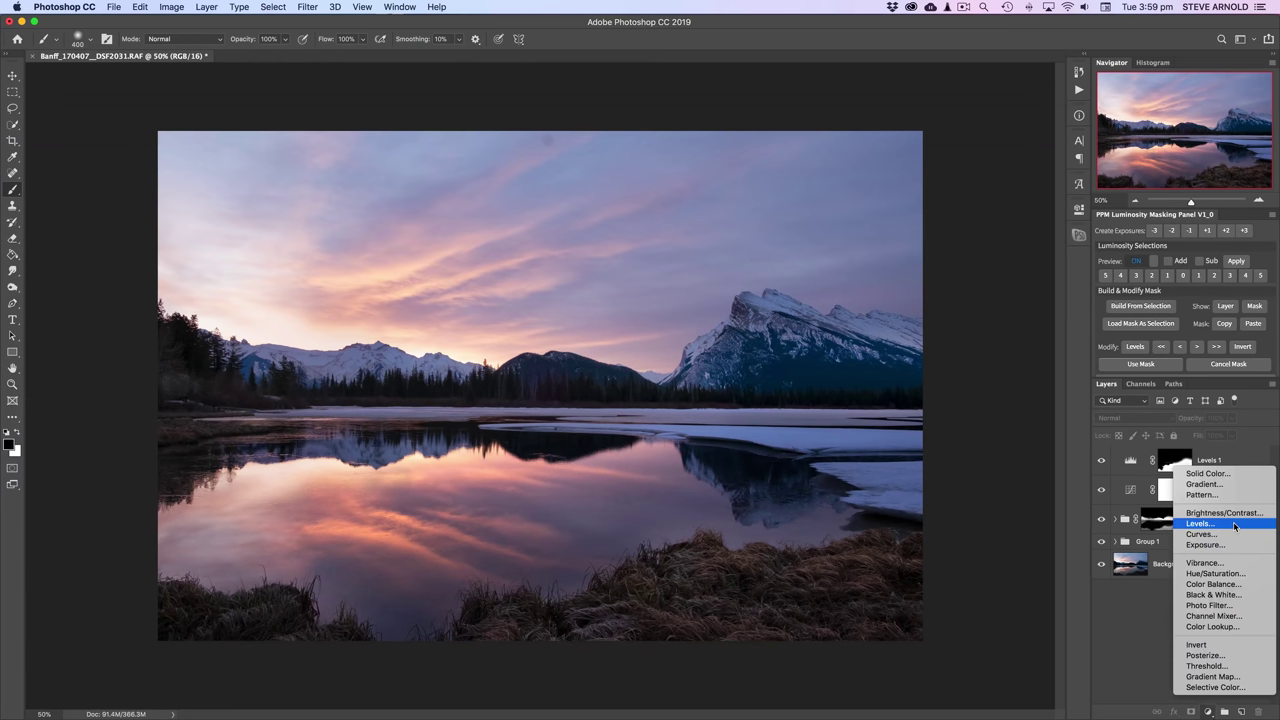
click(1200, 523)
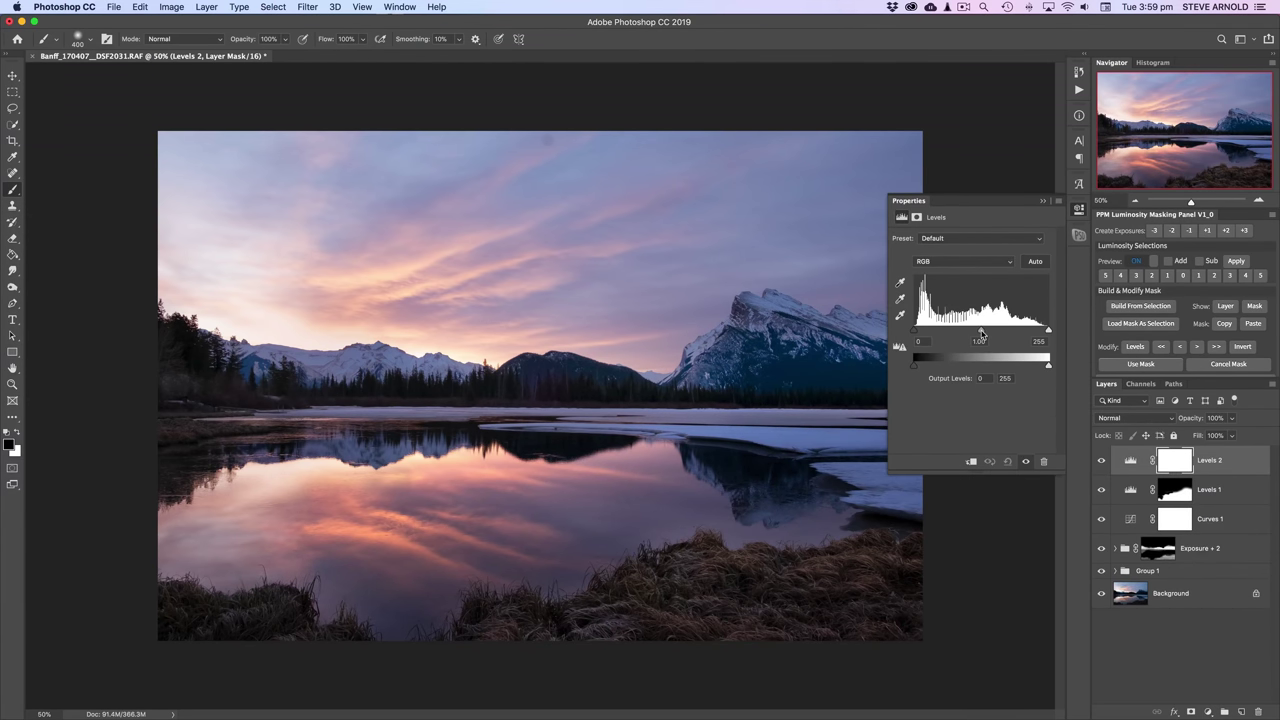
drag(980, 332, 991, 334)
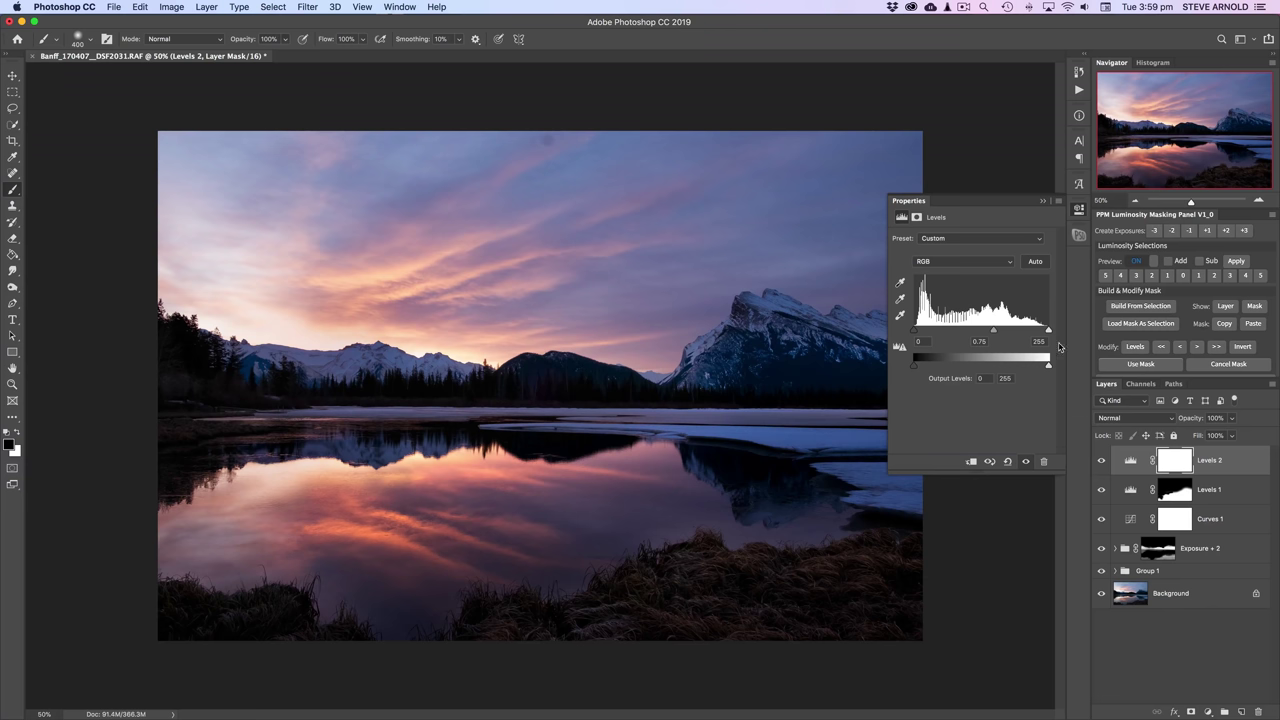
drag(1046, 332, 1052, 334)
click(1175, 460)
key(super+i)
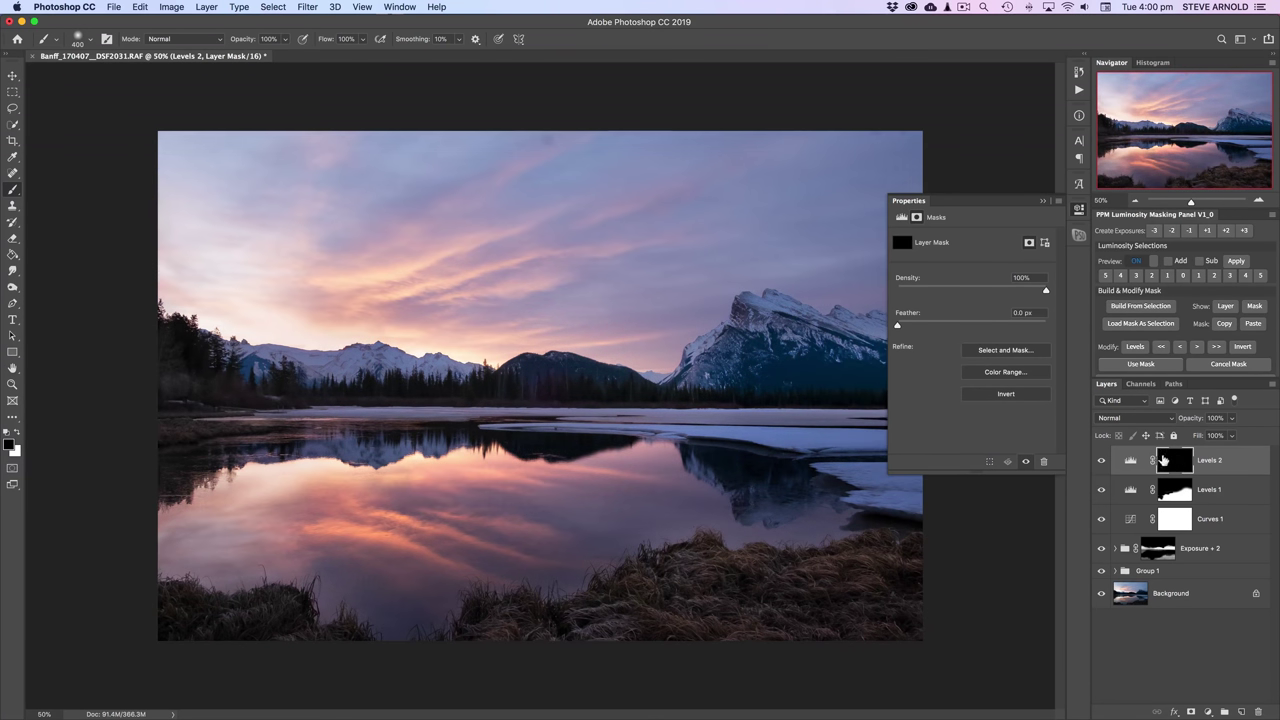
click(1077, 212)
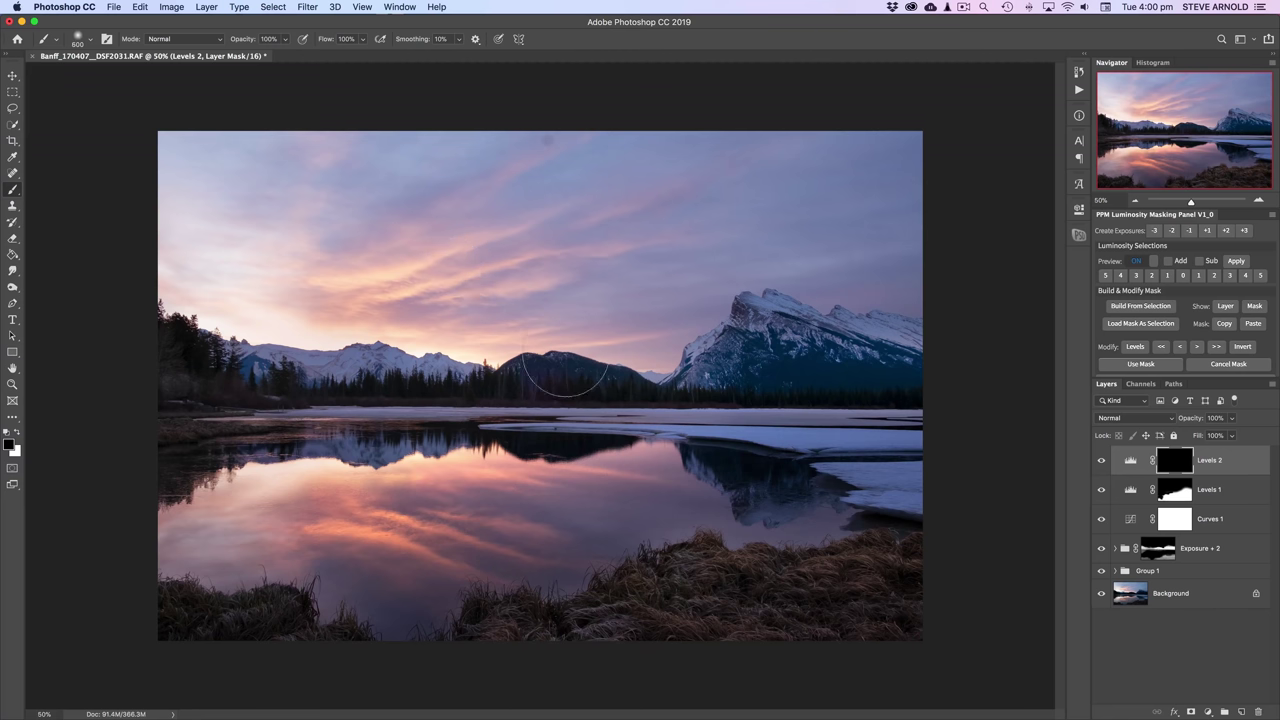
Enlarge the brush to 1000 px and make white the foreground colour.
key(bracketright)
key(bracketright)
key(bracketright)
key(bracketright)
key(bracketright)
key(bracketright)
key(bracketright)
click(17, 432)
Preview the darks 5, darks 4, lights 1 and lights 2 luminosity masks, and settle on darks 4.
click(1105, 276)
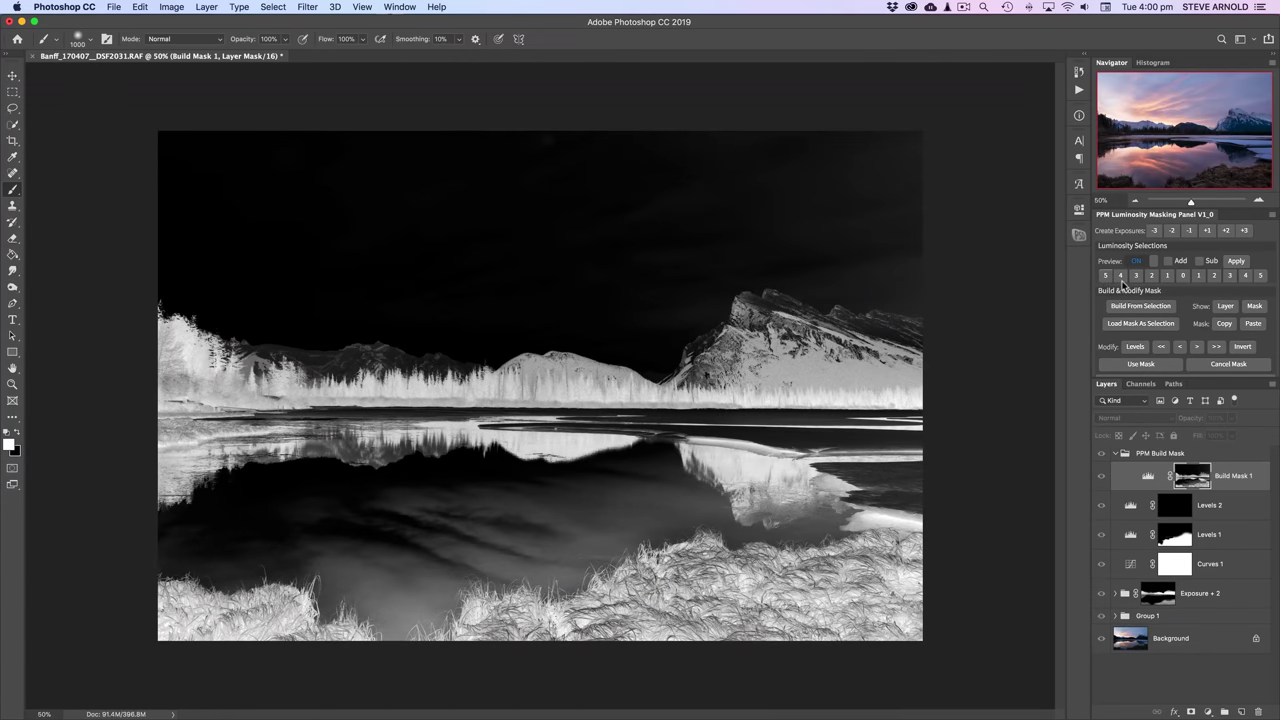
click(1121, 276)
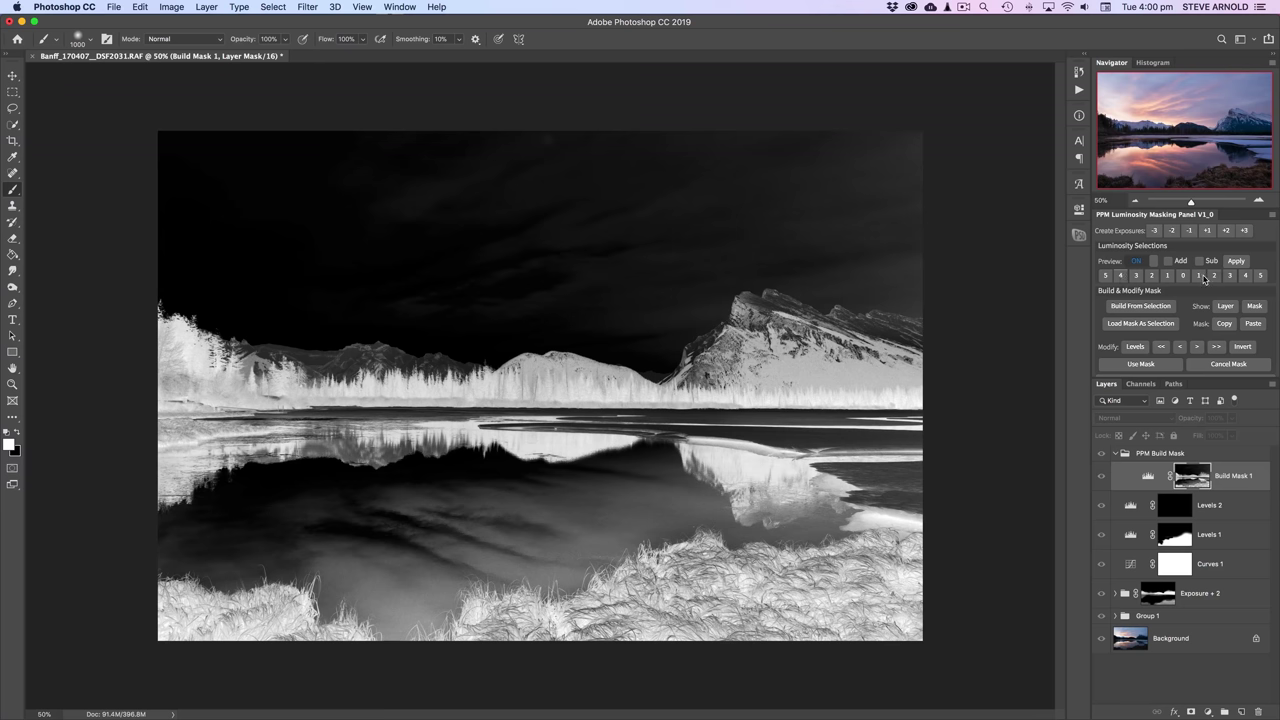
click(1200, 276)
click(1215, 277)
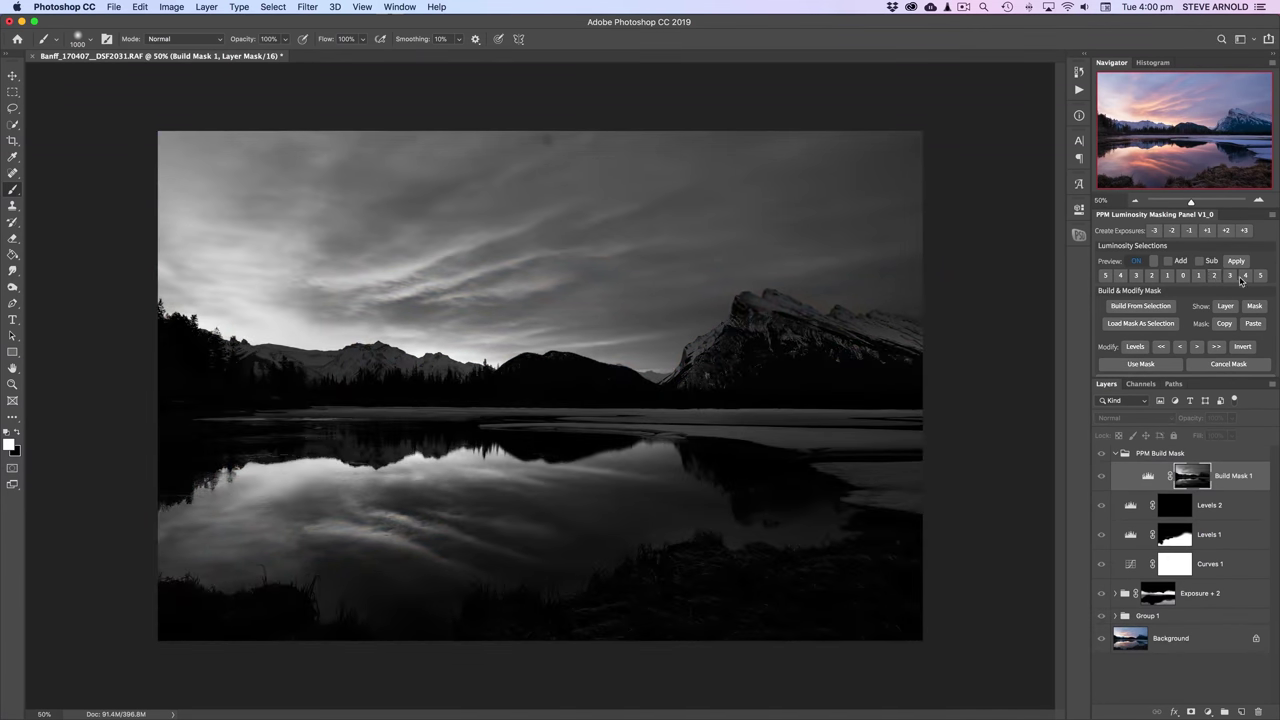
click(1106, 277)
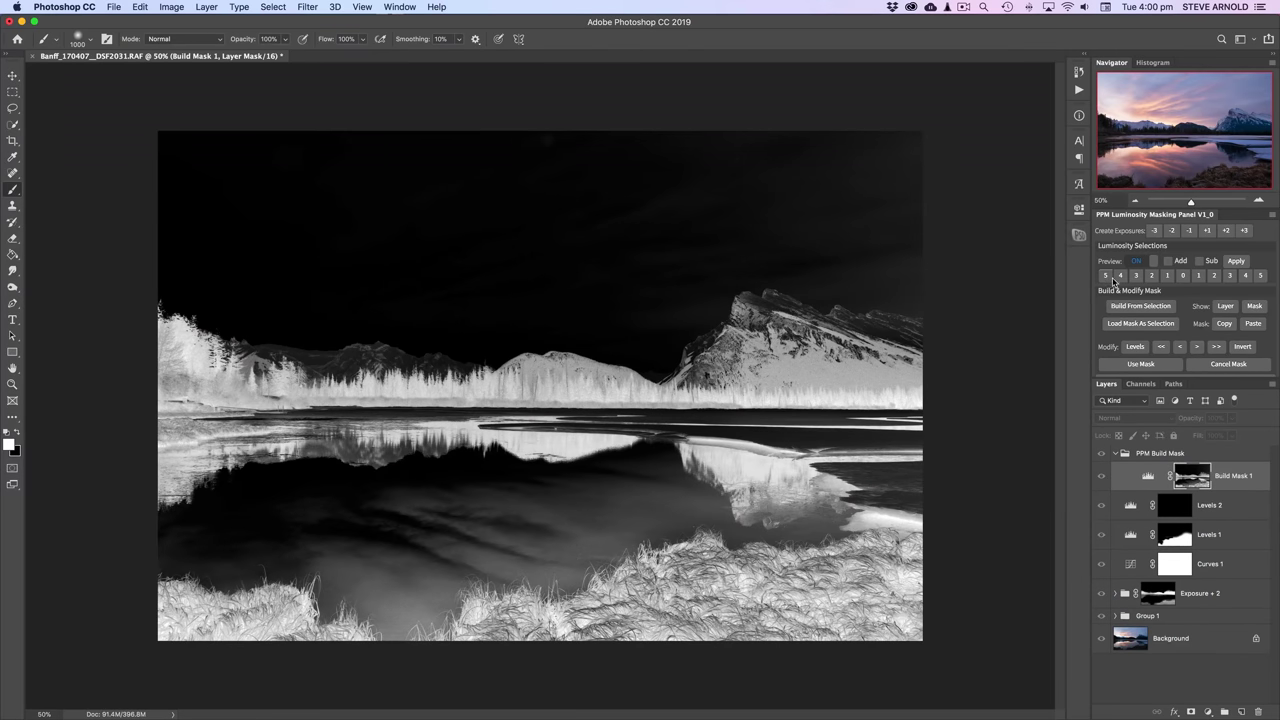
click(1120, 276)
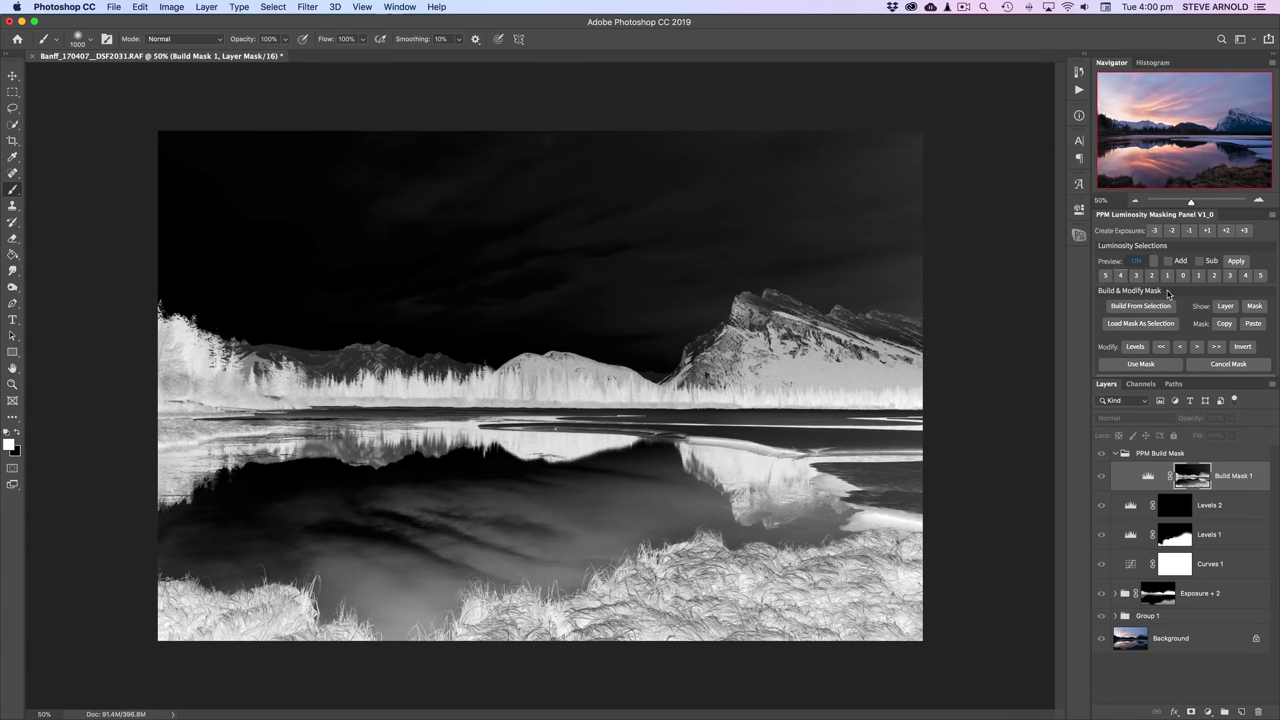
Invert the darks 4 build mask and darken it with coarse and fine adjustments to deepen the trees and foreground.
click(1243, 347)
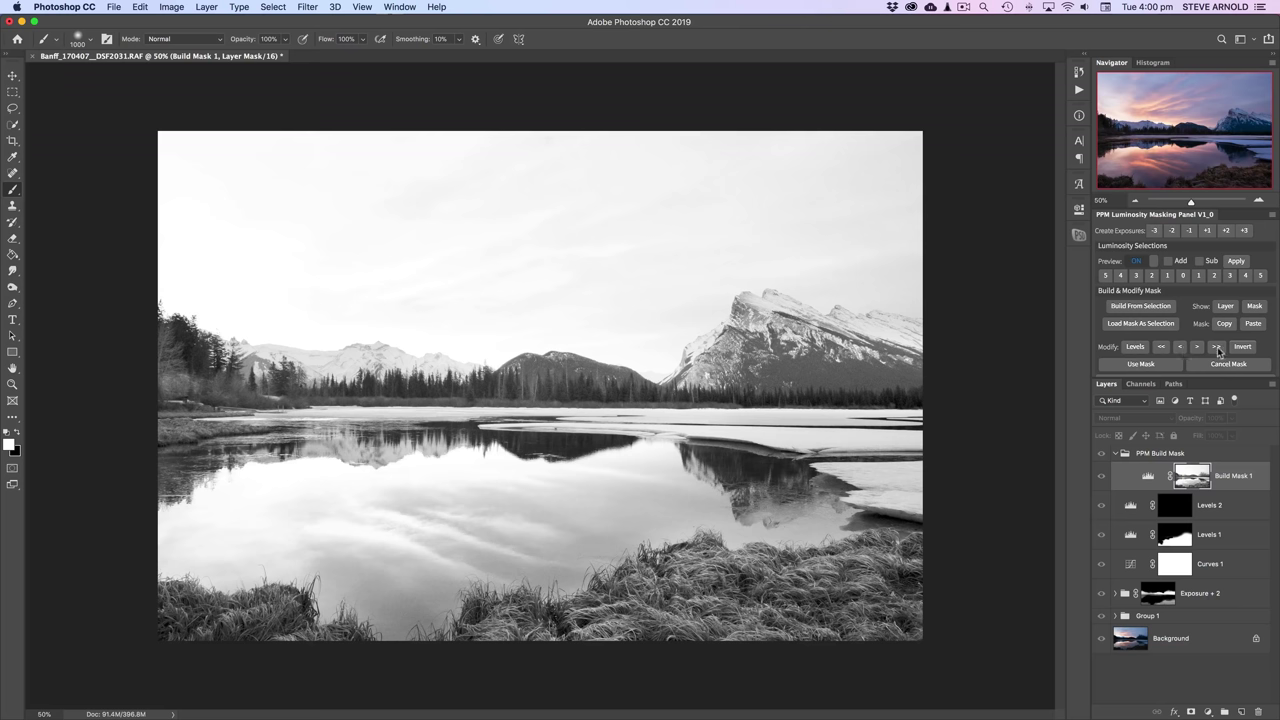
click(1162, 349)
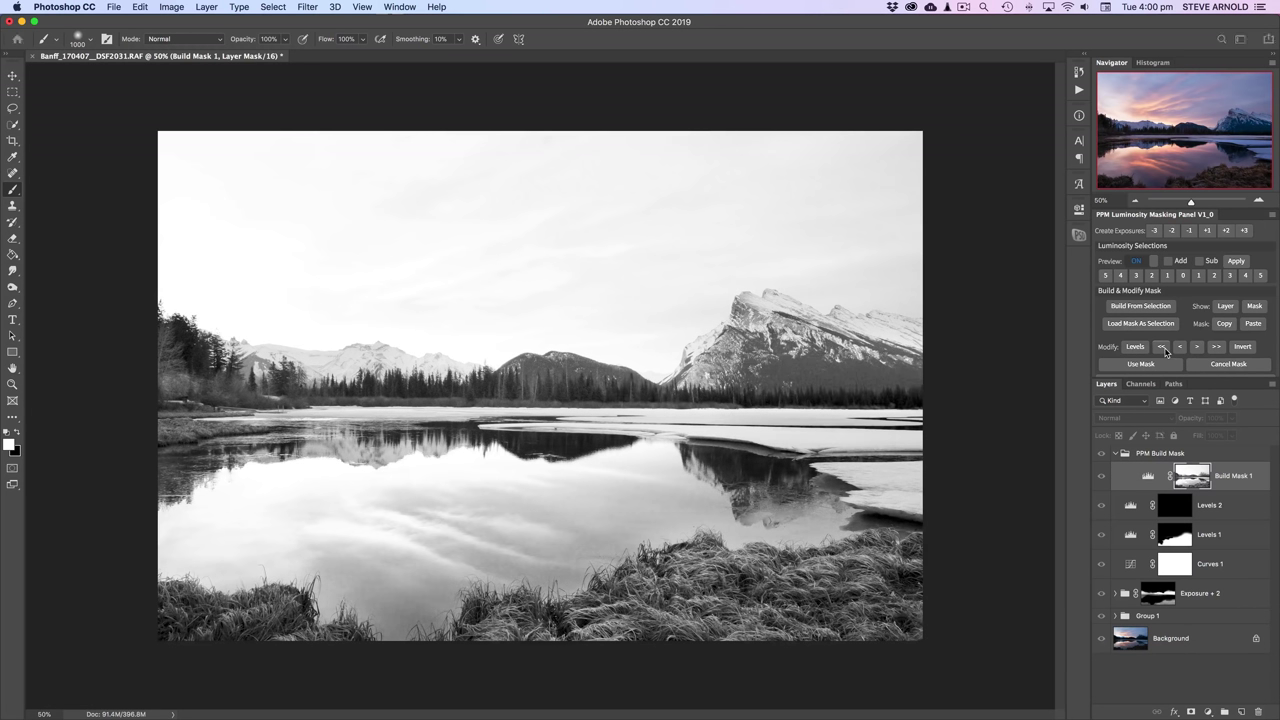
click(1162, 348)
click(1162, 347)
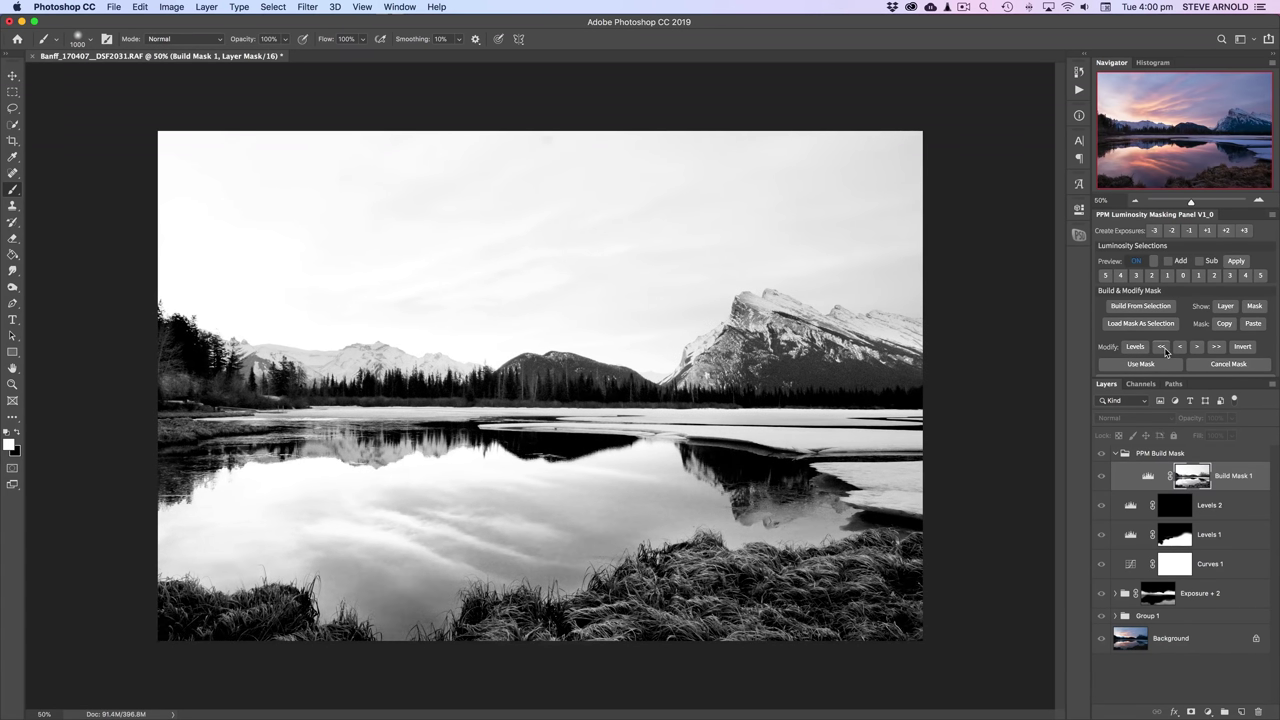
click(1181, 348)
click(1180, 348)
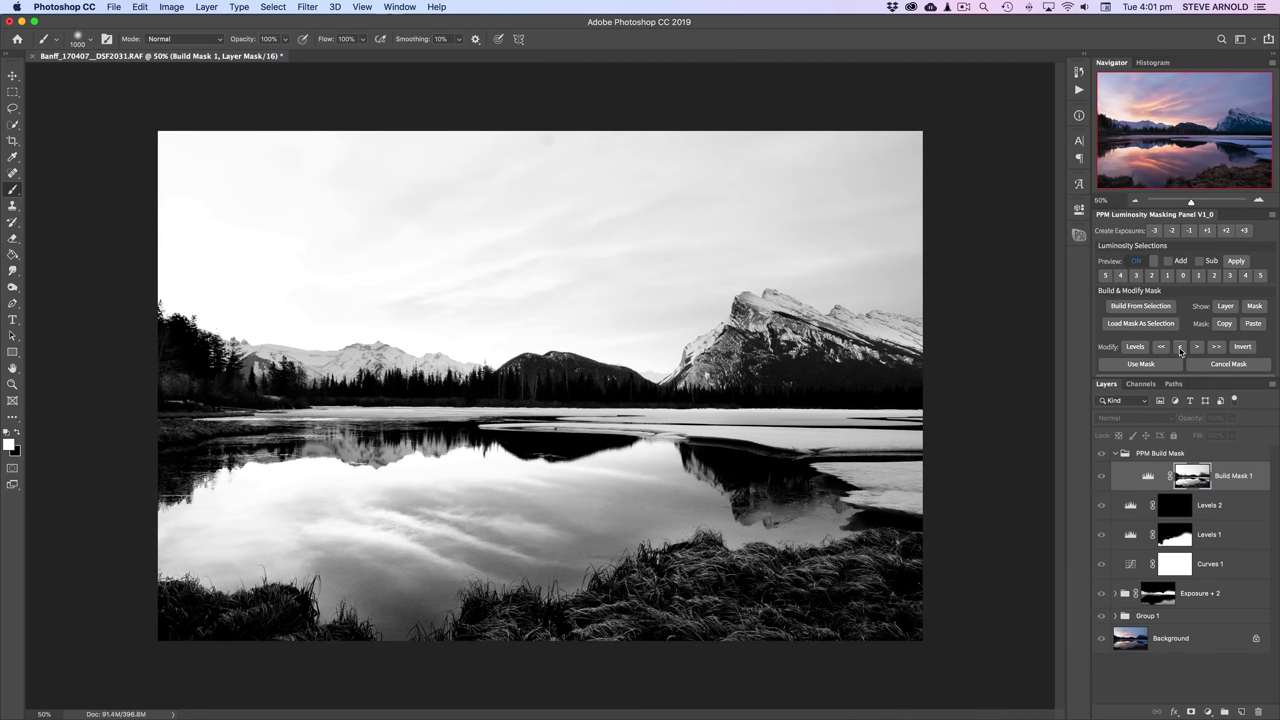
click(1180, 348)
click(1180, 348)
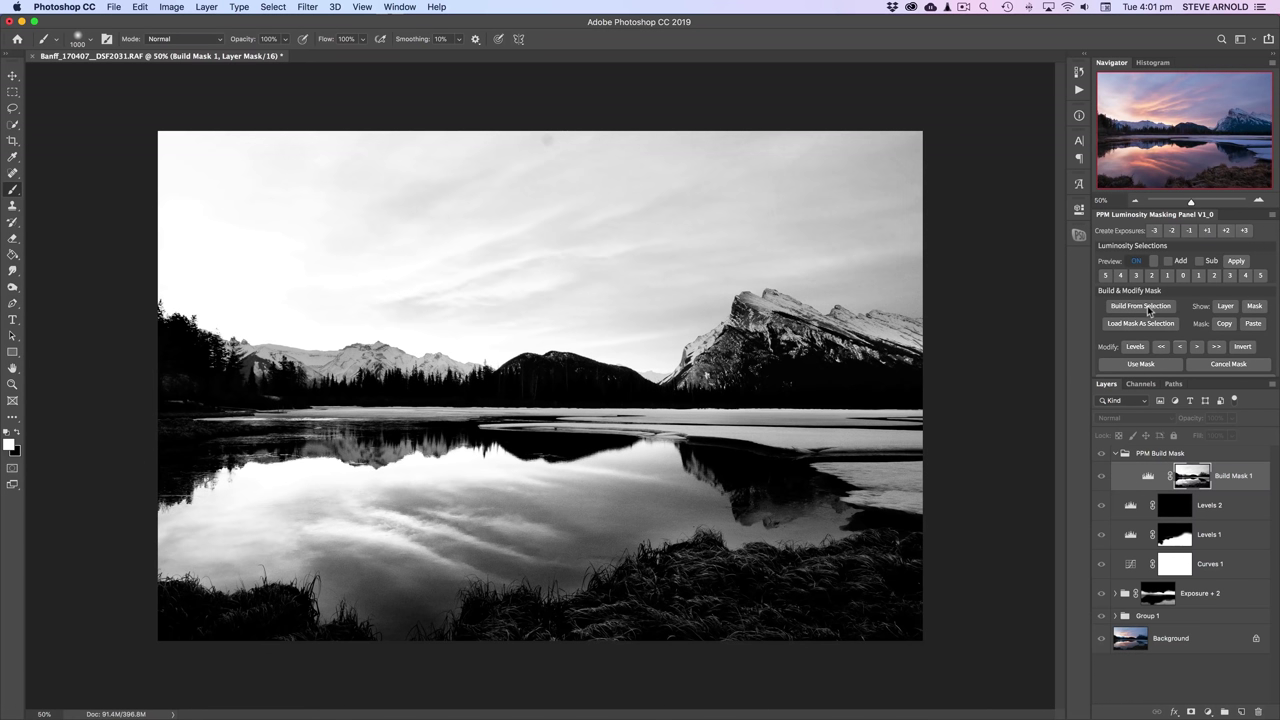
Use the mask as a selection with its outline hidden, and paint white on the Levels 2 mask over the sky and, at 30% opacity, the reflection.
click(1120, 371)
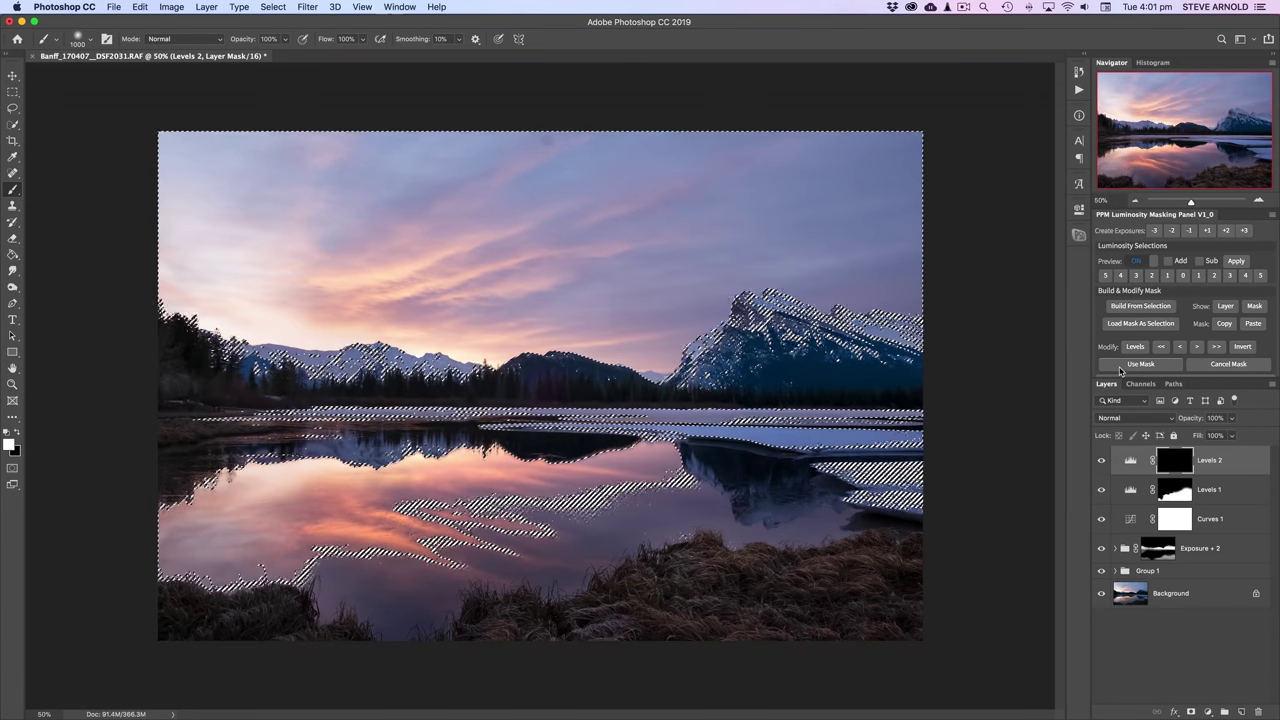
key(super+d)
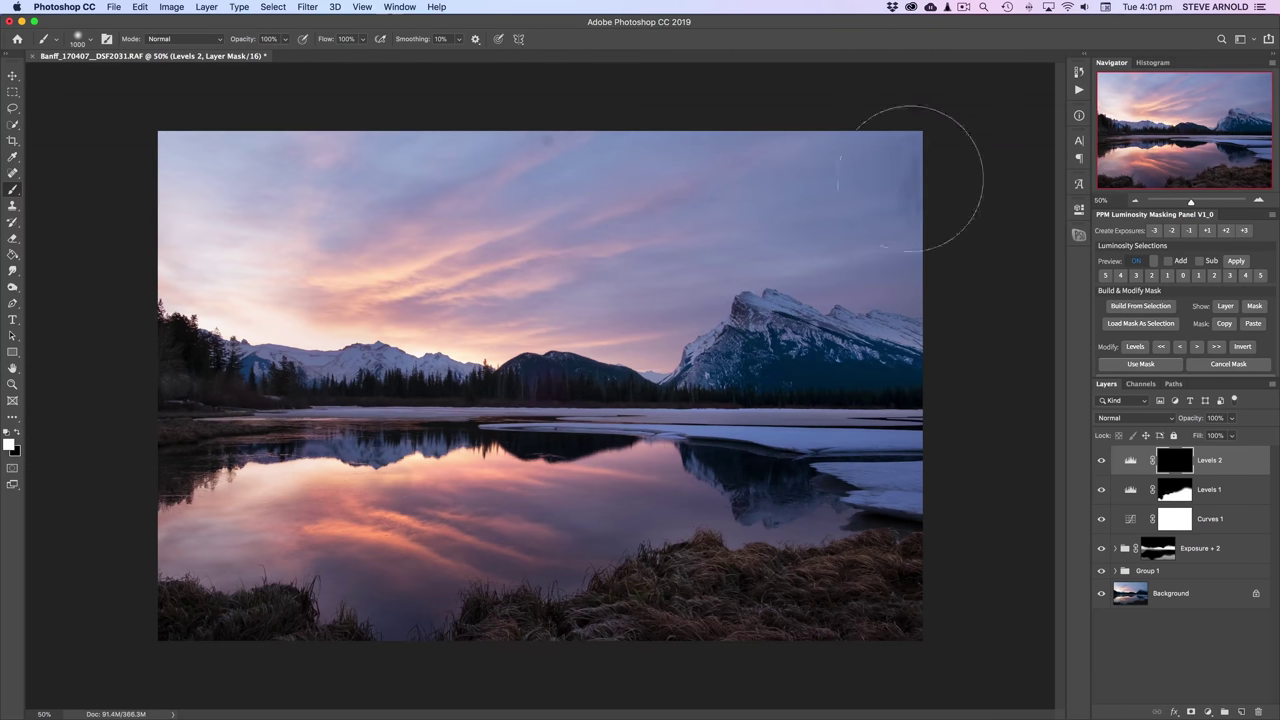
mouse_move(920, 177)
mouse_down()
mouse_move(429, 129)
mouse_move(302, 200)
mouse_move(190, 230)
mouse_move(330, 300)
mouse_move(560, 320)
mouse_move(605, 310)
mouse_move(735, 230)
mouse_move(871, 229)
mouse_move(850, 250)
mouse_move(630, 308)
mouse_move(720, 230)
mouse_move(926, 138)
mouse_up()
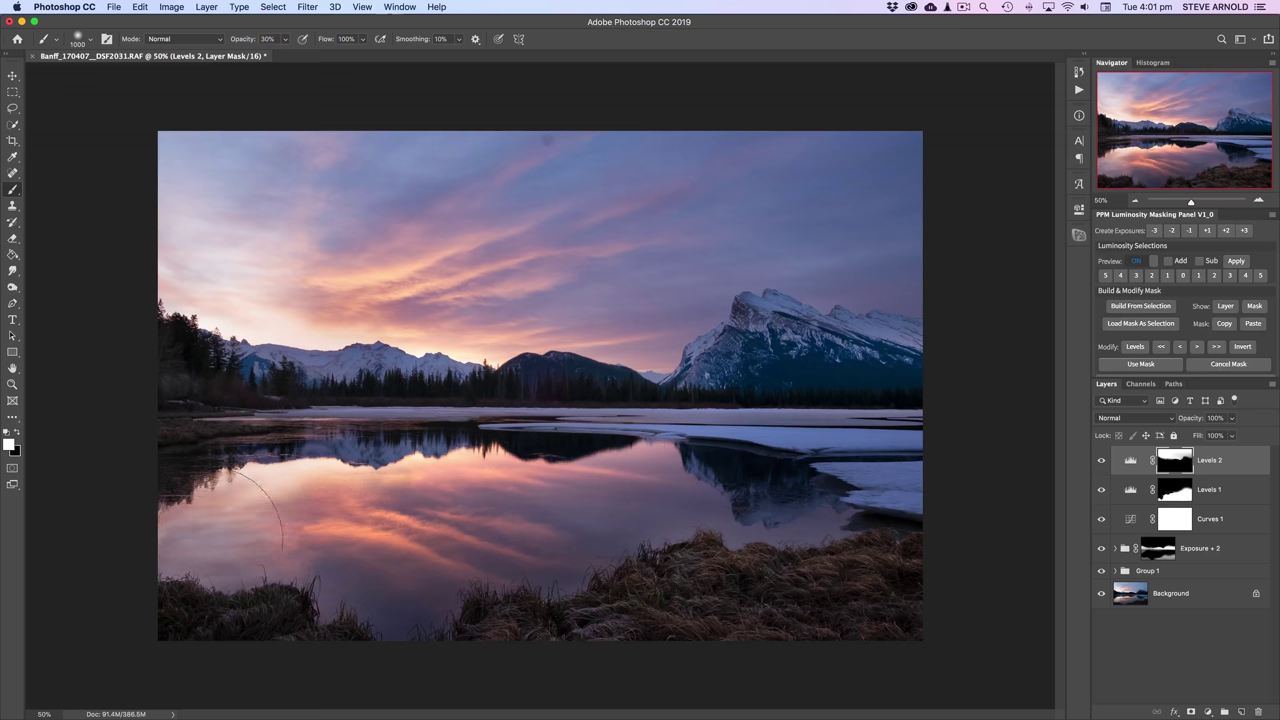
mouse_move(205, 525)
mouse_down()
mouse_move(330, 500)
mouse_move(560, 545)
mouse_move(760, 490)
mouse_move(769, 512)
mouse_move(386, 557)
mouse_move(310, 505)
mouse_move(252, 495)
mouse_up()
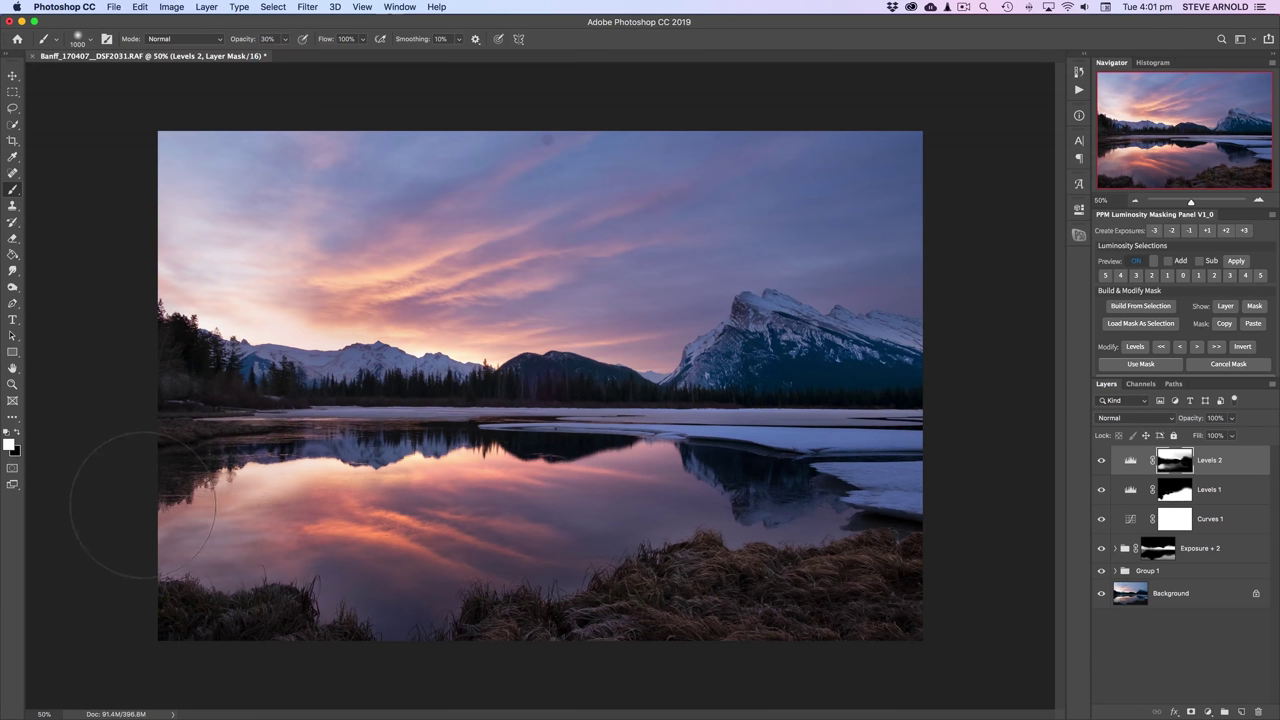
key(bracketleft)
key(bracketleft)
Compare the image with Levels 2 hidden and shown, and view it whole at 16.67% zoom.
click(1104, 466)
click(1104, 466)
click(1103, 466)
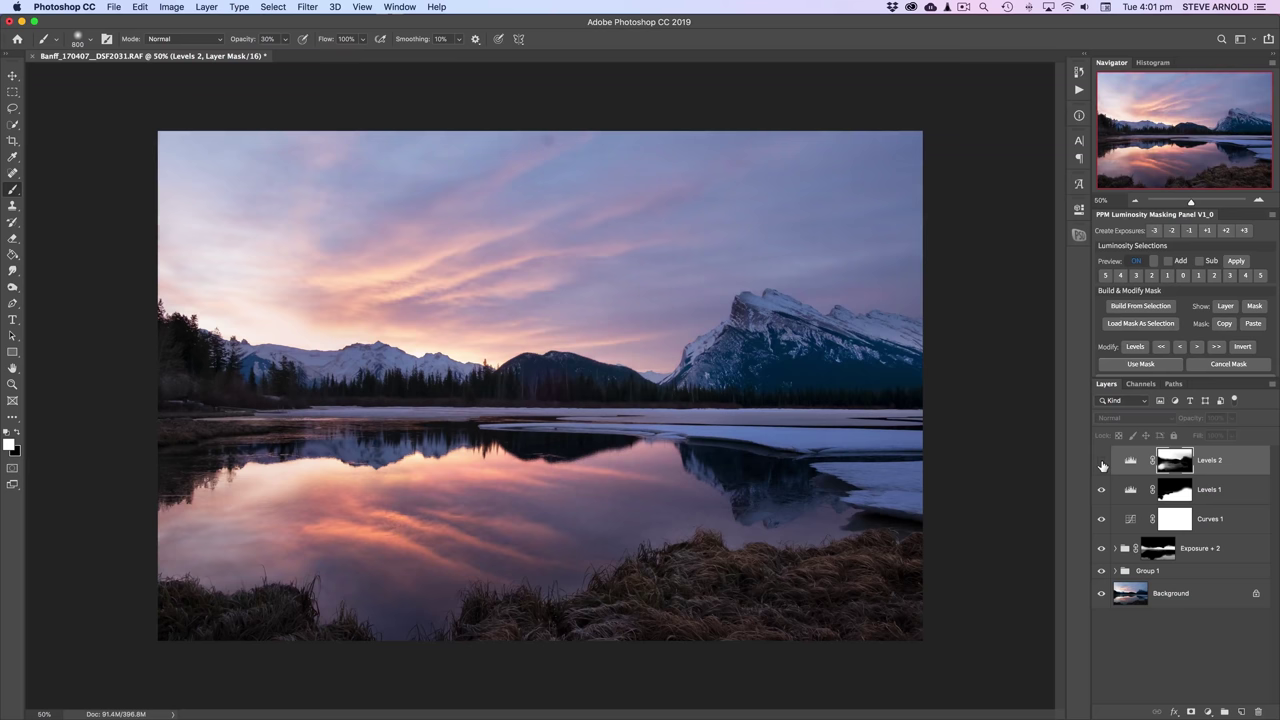
click(1103, 466)
click(1103, 465)
click(1103, 465)
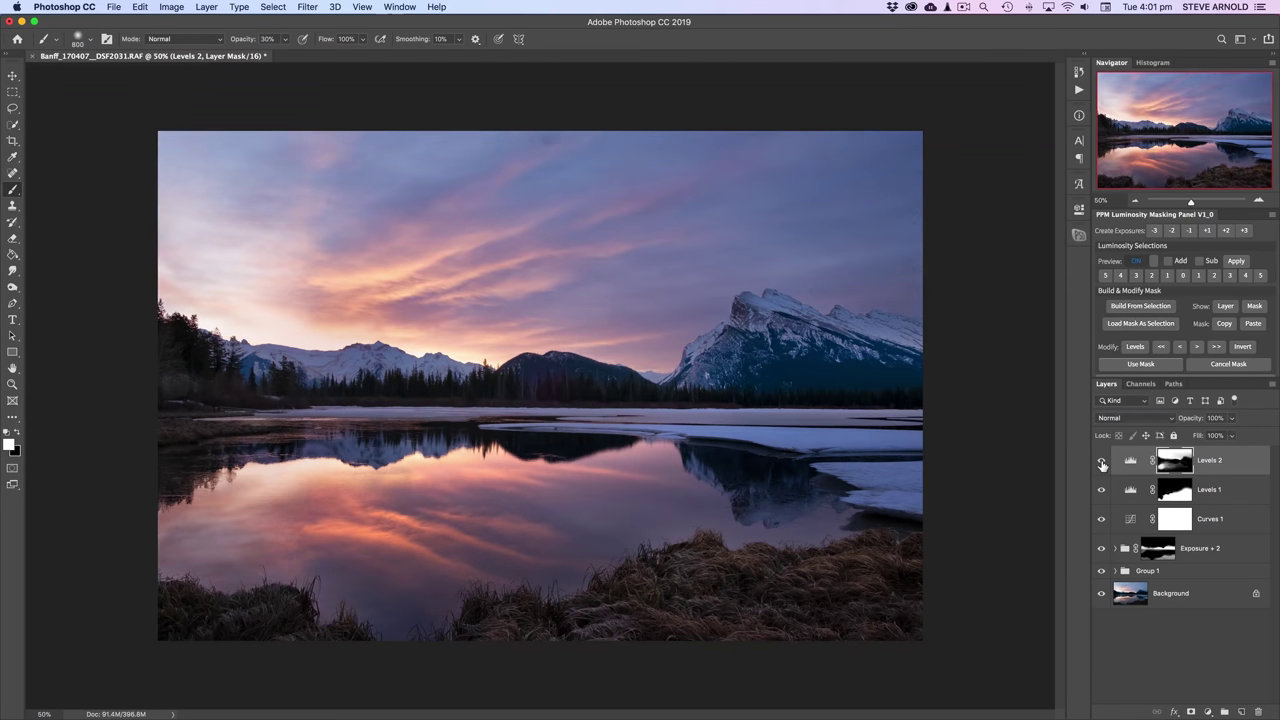
click(1103, 466)
click(1103, 461)
click(1136, 203)
click(1136, 203)
click(1136, 203)
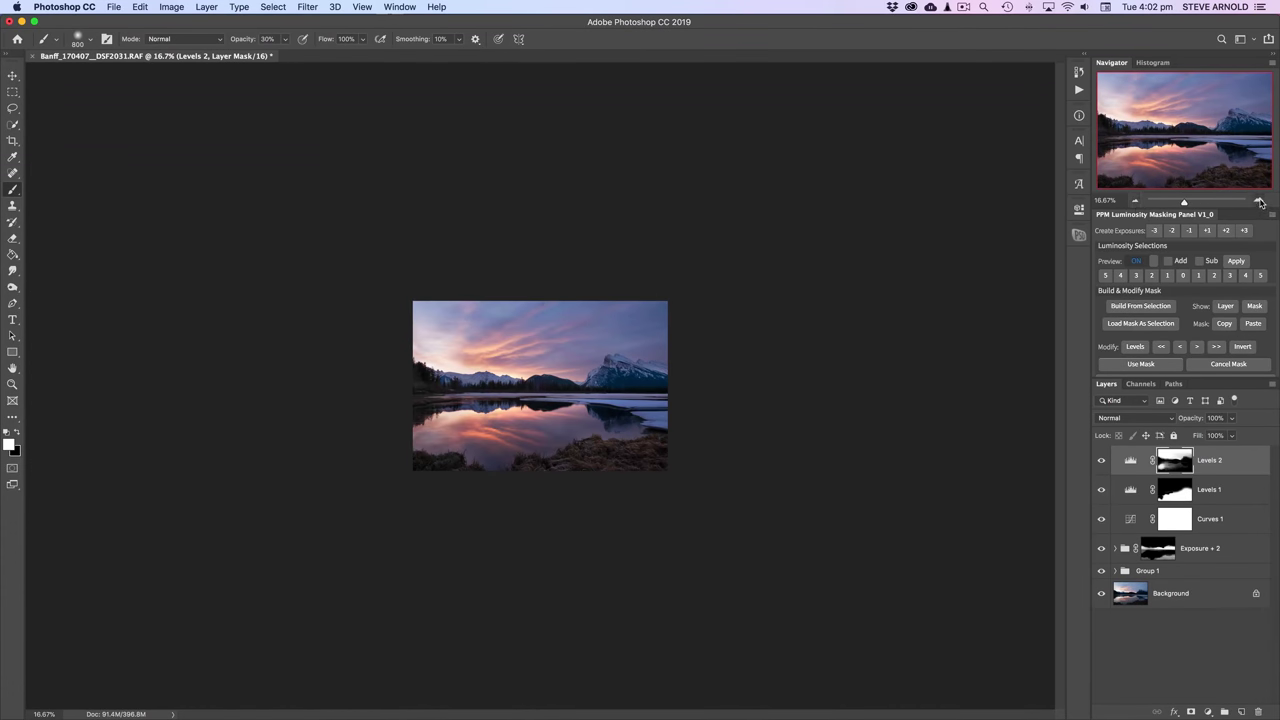
View the image at 50% zoom and add a new empty layer above Levels 2.
click(1260, 203)
click(1260, 203)
click(1260, 203)
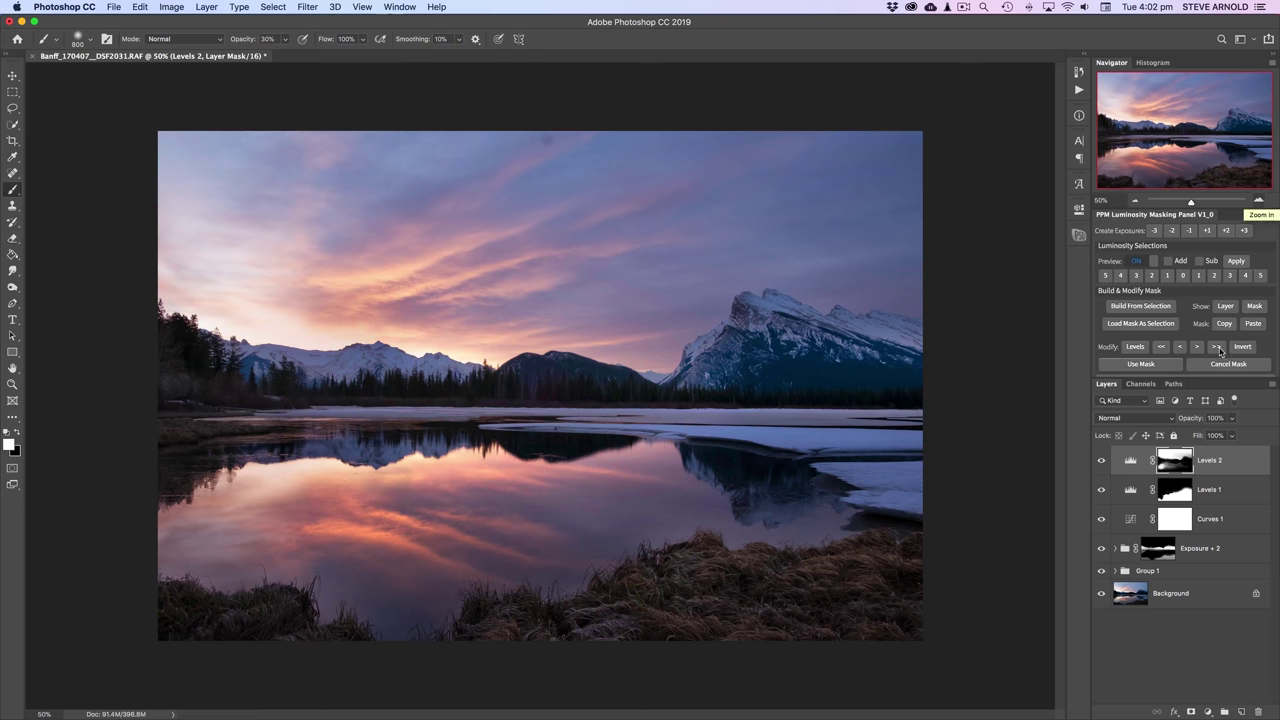
click(1218, 620)
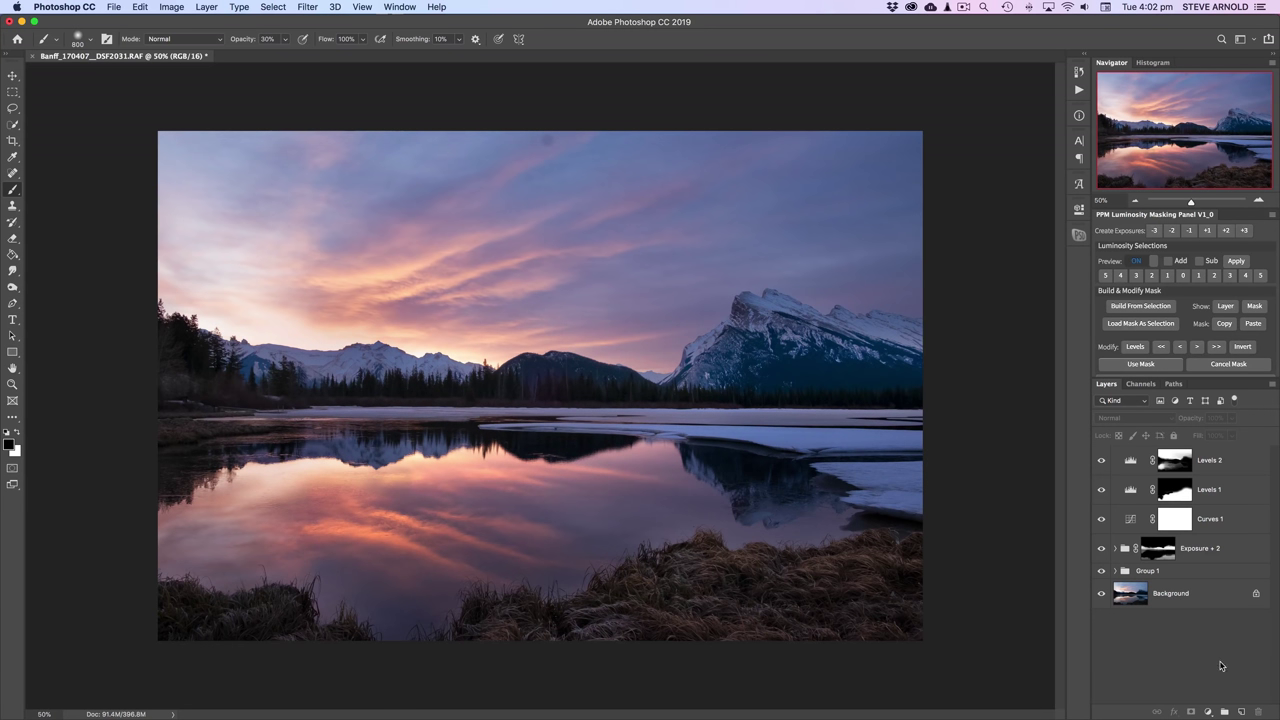
click(1243, 712)
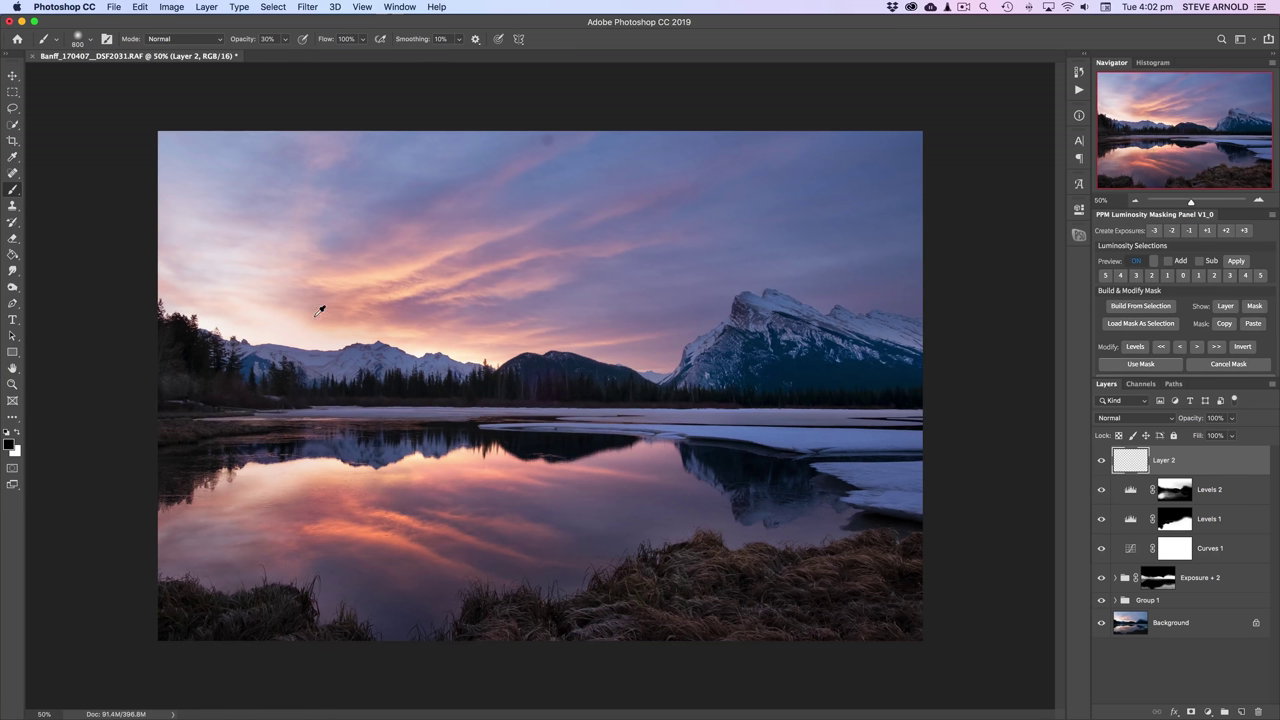
Sample a peach tone from the bright sky, enlarge the brush to 1700, and paint a warm glow over the trees and distant shoreline.
mouse_move(313, 317)
mouse_down()
mouse_move(309, 307)
mouse_move(356, 282)
mouse_move(357, 271)
mouse_move(335, 272)
mouse_move(357, 277)
mouse_up()
key(bracketright)
key(bracketright)
key(bracketright)
key(bracketright)
key(bracketright)
key(bracketright)
key(bracketright)
key(bracketright)
key(bracketright)
click(295, 327)
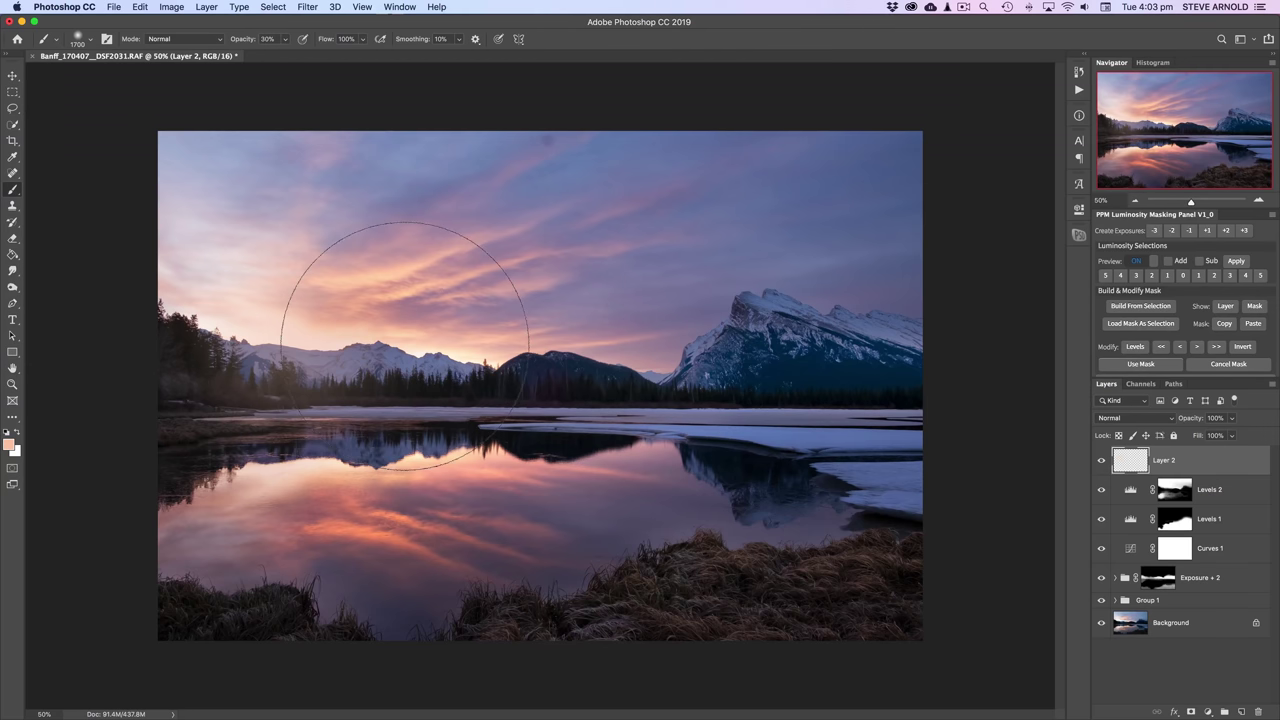
Lower the brush opacity to 11% and the brush size to 1100 for softer glow painting on Layer 2.
drag(248, 42, 229, 45)
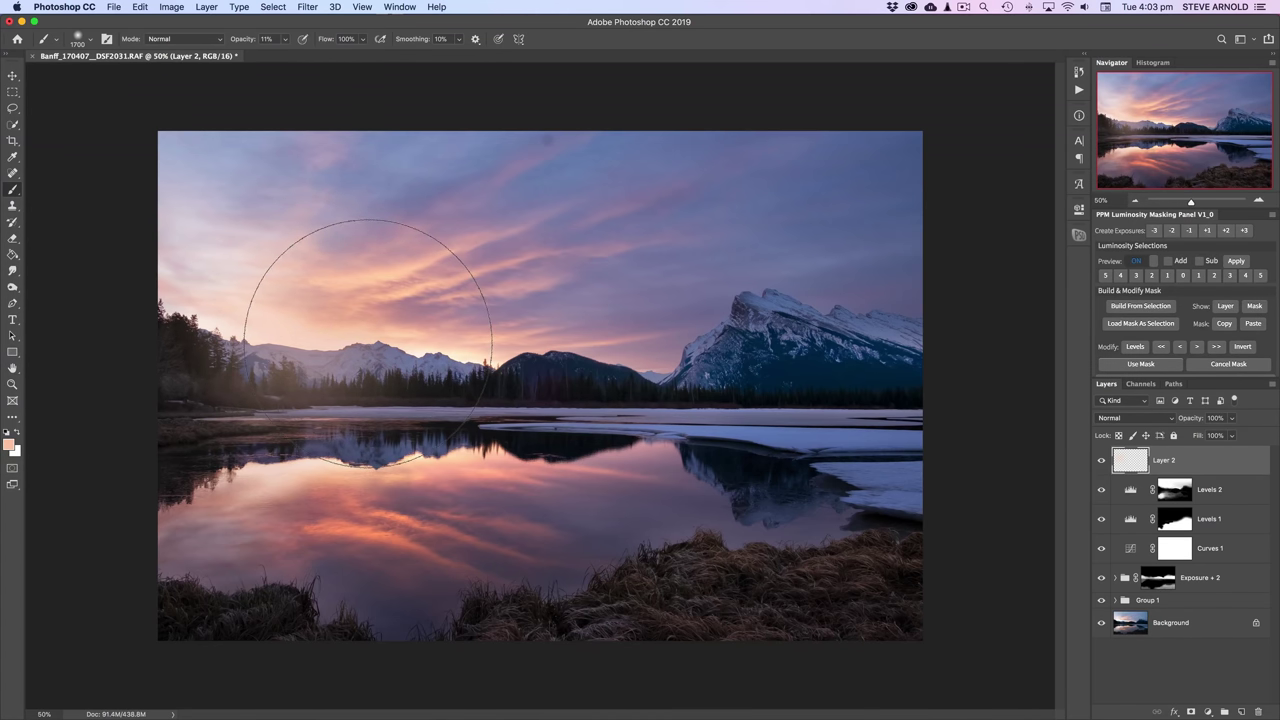
key(bracketleft)
key(bracketleft)
key(bracketleft)
key(bracketleft)
key(bracketleft)
key(bracketleft)
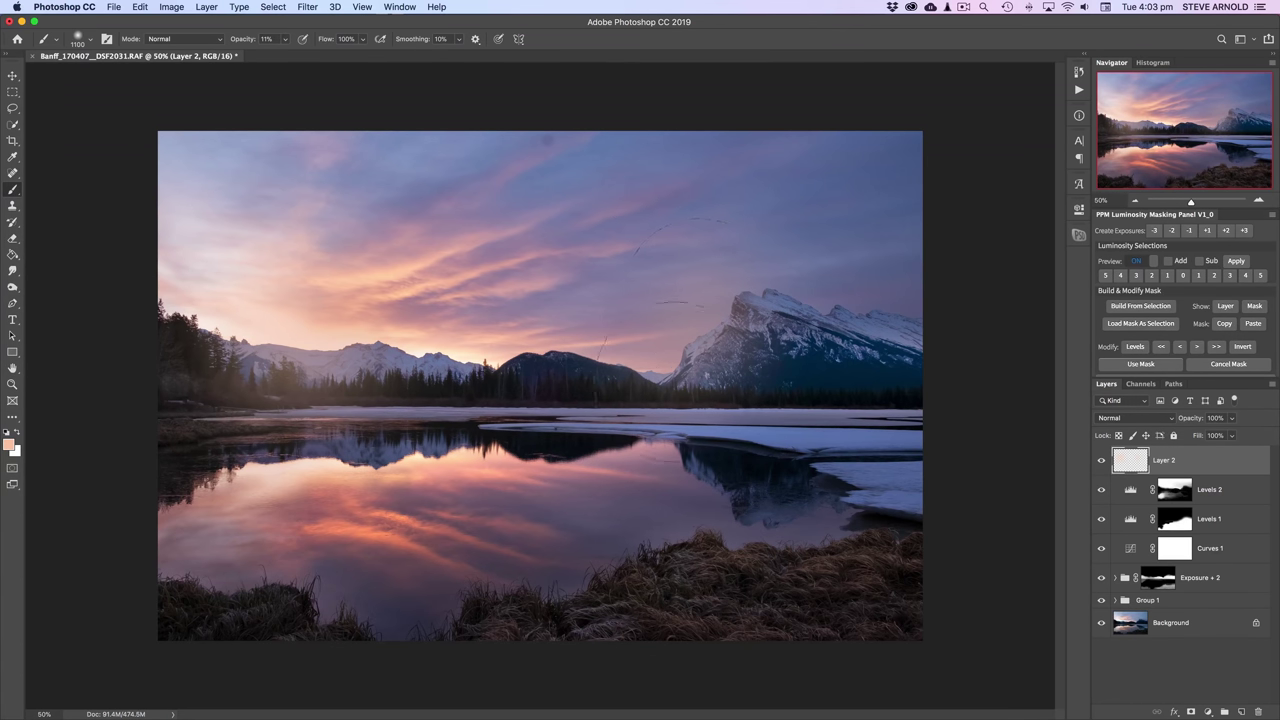
Compare the image with the painted glow on Layer 2 repeatedly hidden and shown.
click(1103, 462)
click(1103, 462)
click(1104, 463)
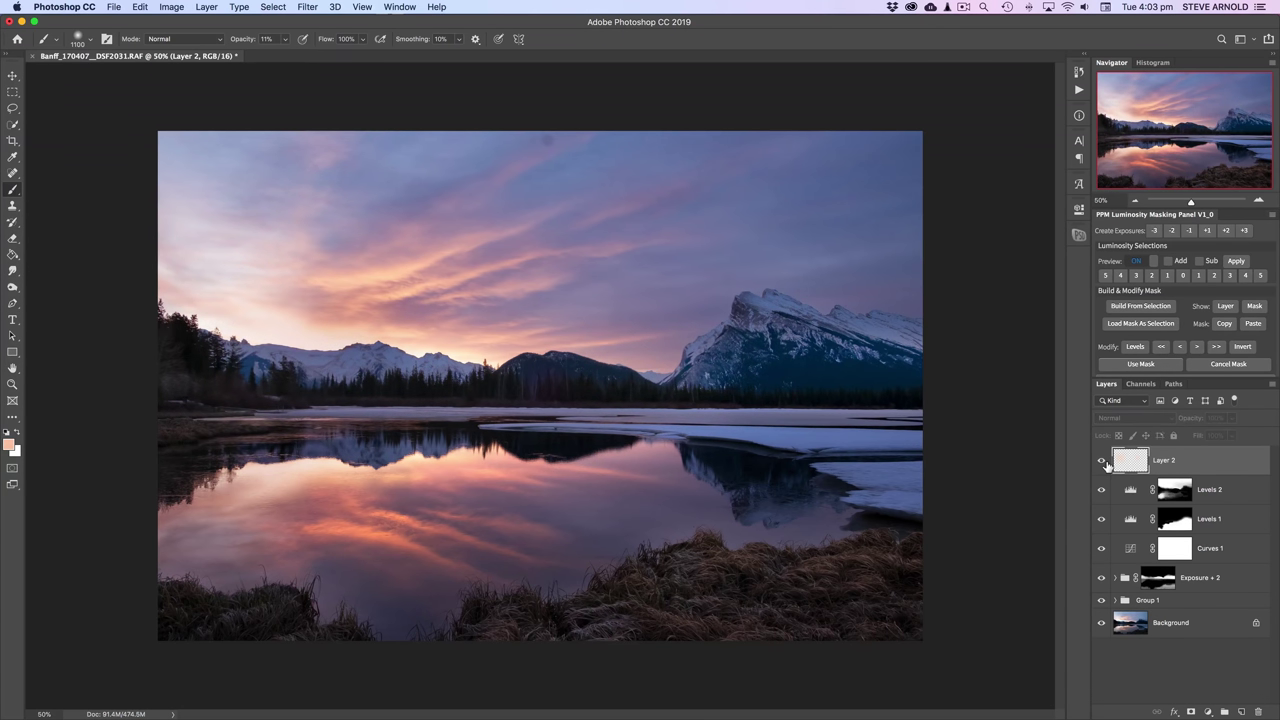
click(1104, 463)
click(1104, 463)
click(1104, 463)
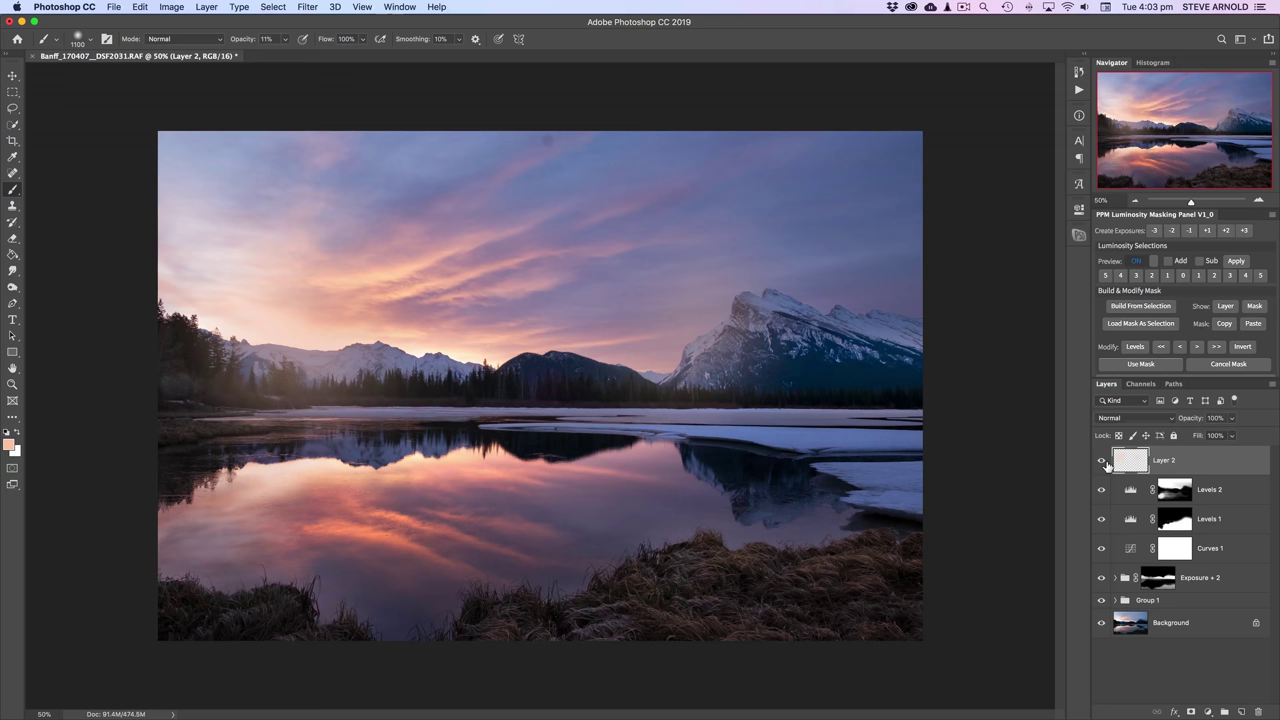
click(1104, 463)
click(1104, 463)
click(1104, 463)
click(1104, 463)
Try Layer 2 at 50% opacity and compare the image with and without it.
drag(1193, 422, 1166, 425)
click(1104, 463)
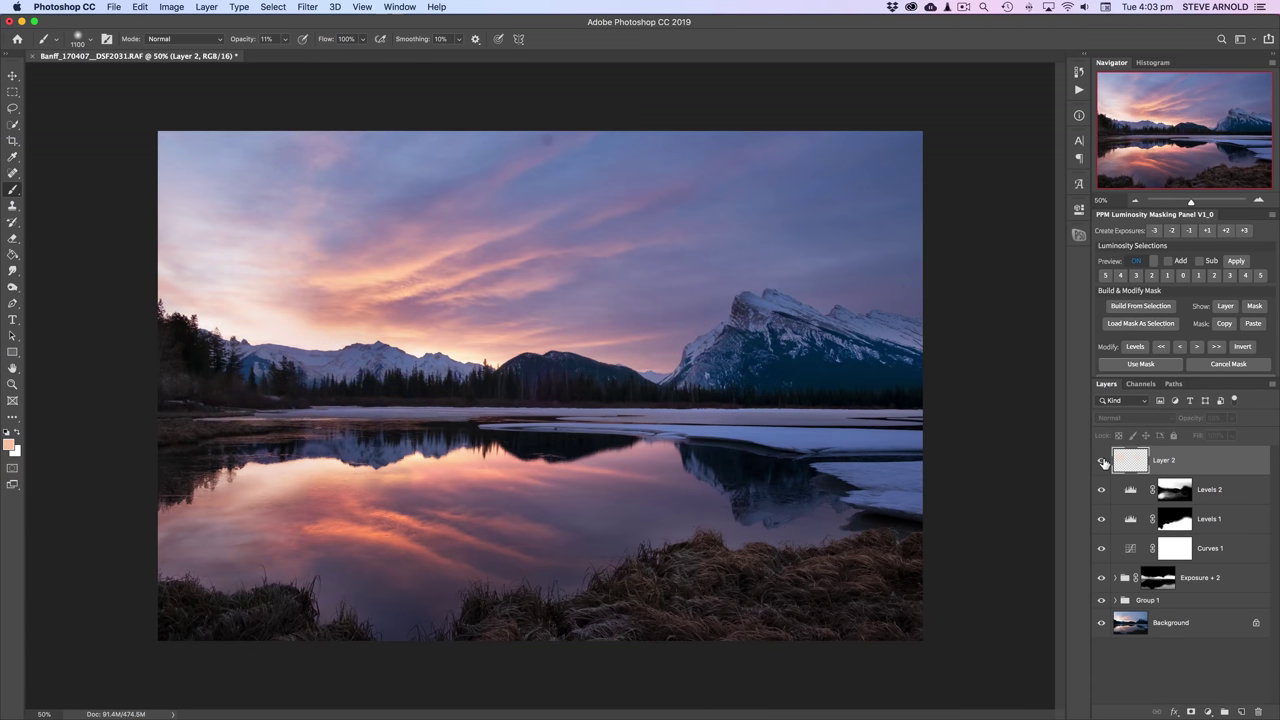
click(1104, 463)
drag(1189, 423, 1183, 424)
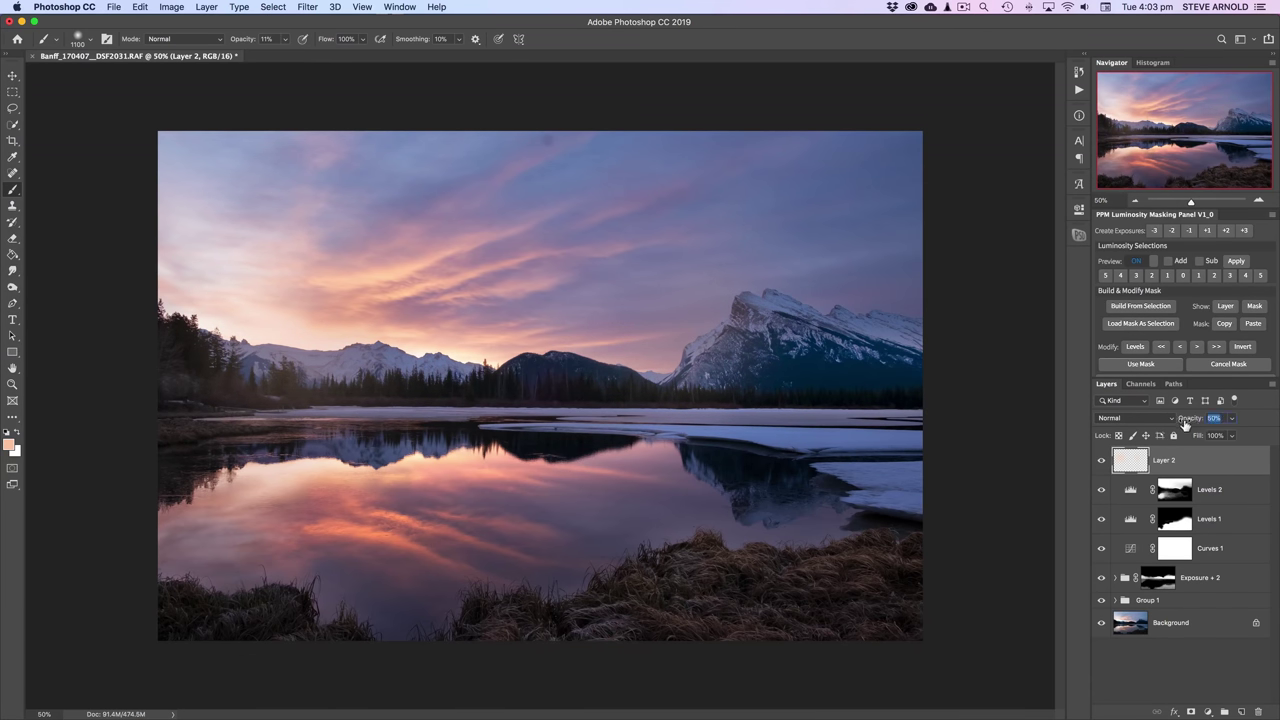
click(1100, 463)
click(1100, 463)
click(1100, 463)
click(1100, 463)
Try the Overlay blend mode on Layer 2 at 100% opacity and compare the image with and without it.
click(1156, 420)
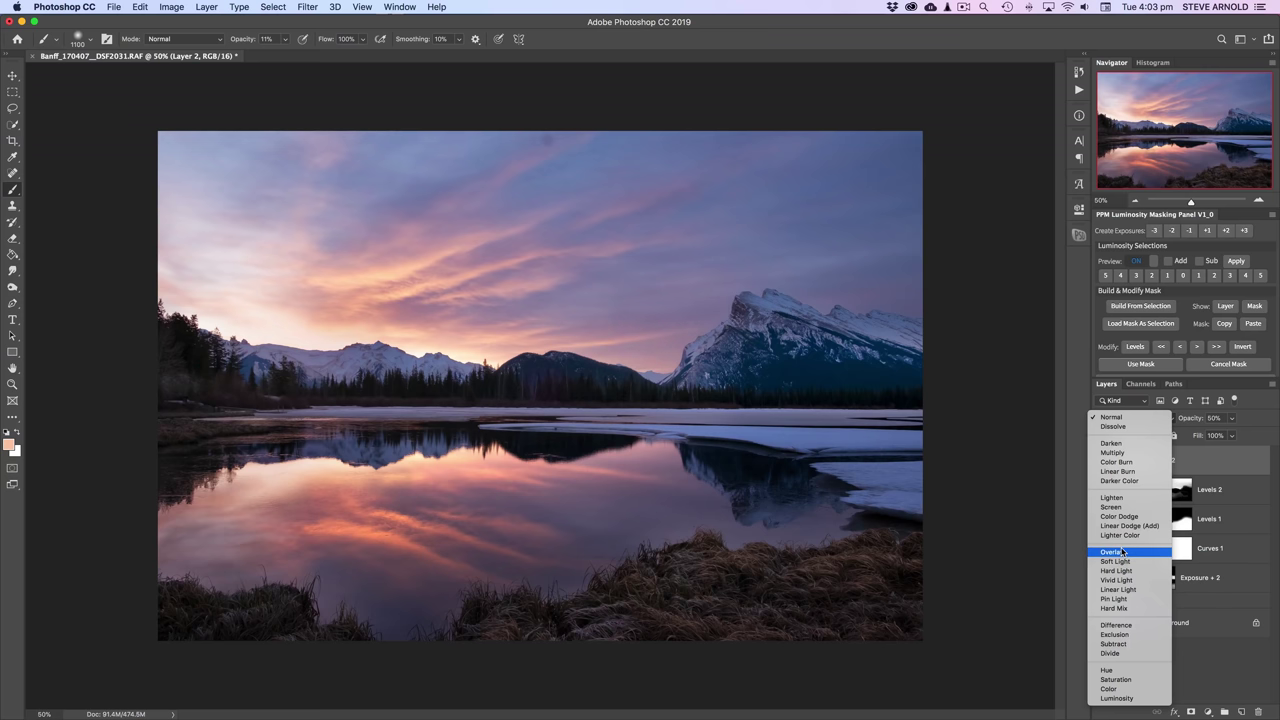
click(1123, 552)
drag(1186, 424, 1261, 413)
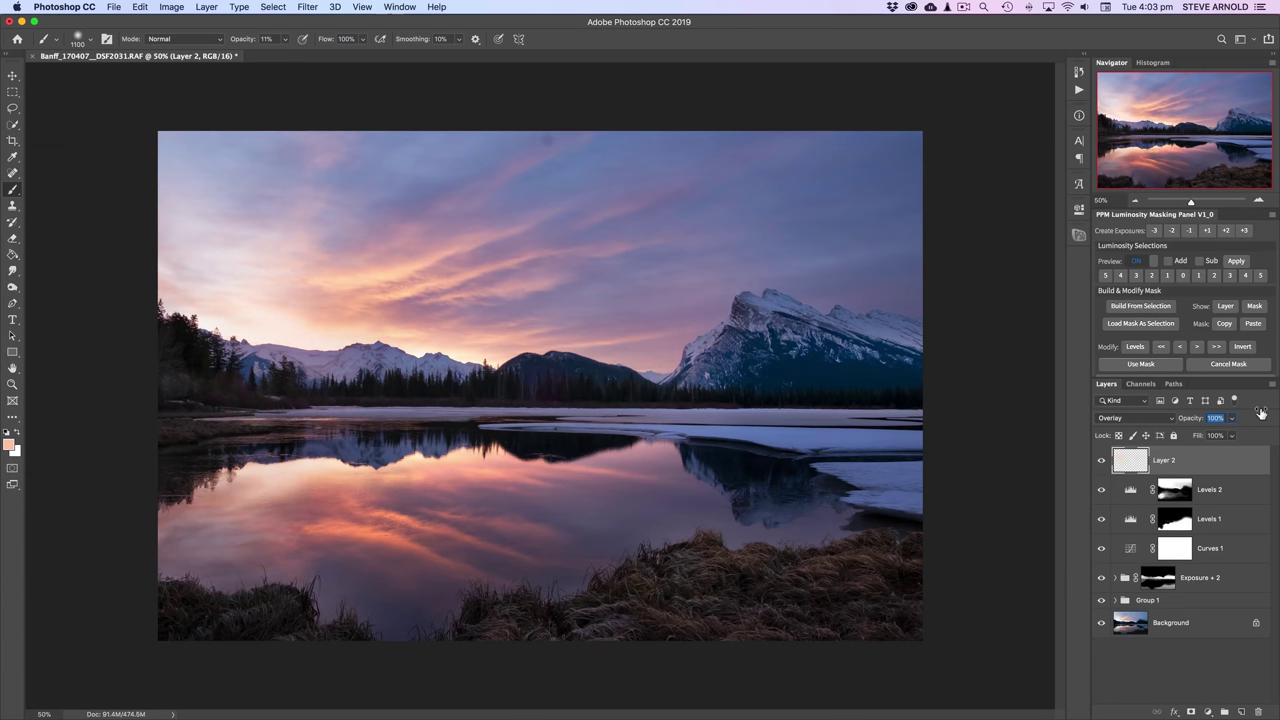
click(1126, 450)
click(1101, 462)
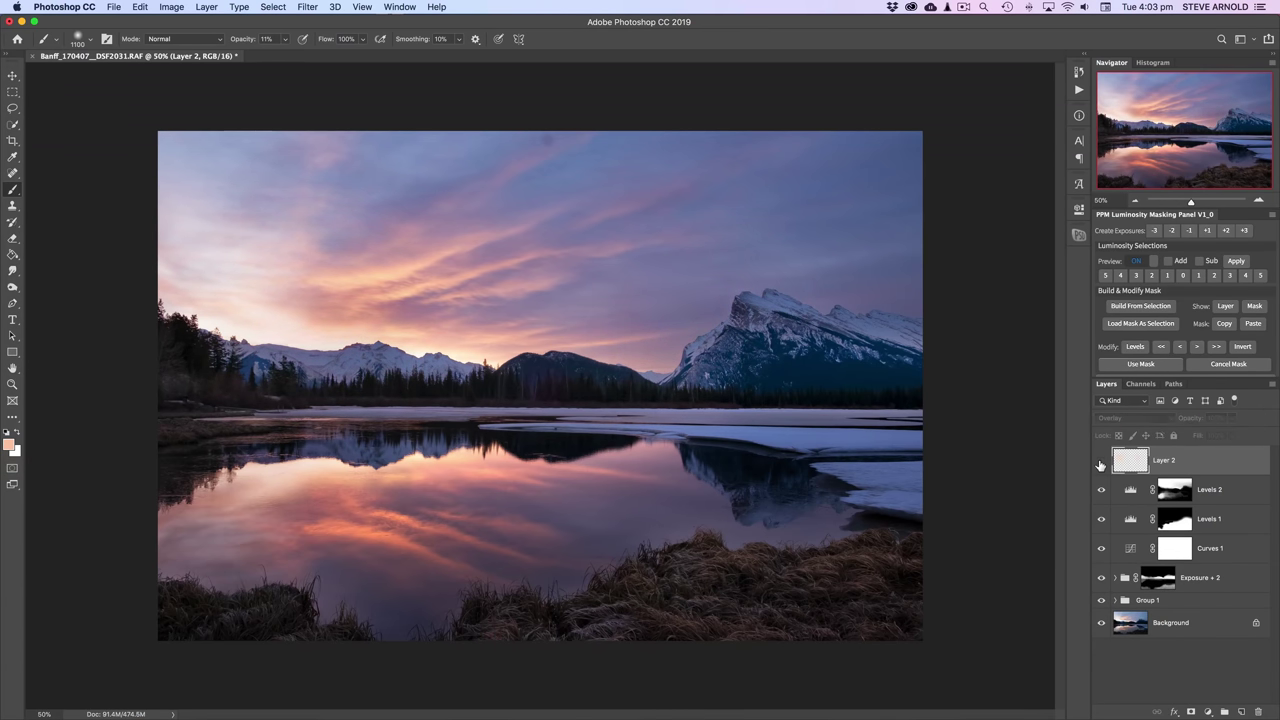
click(1101, 462)
click(1101, 462)
click(1101, 462)
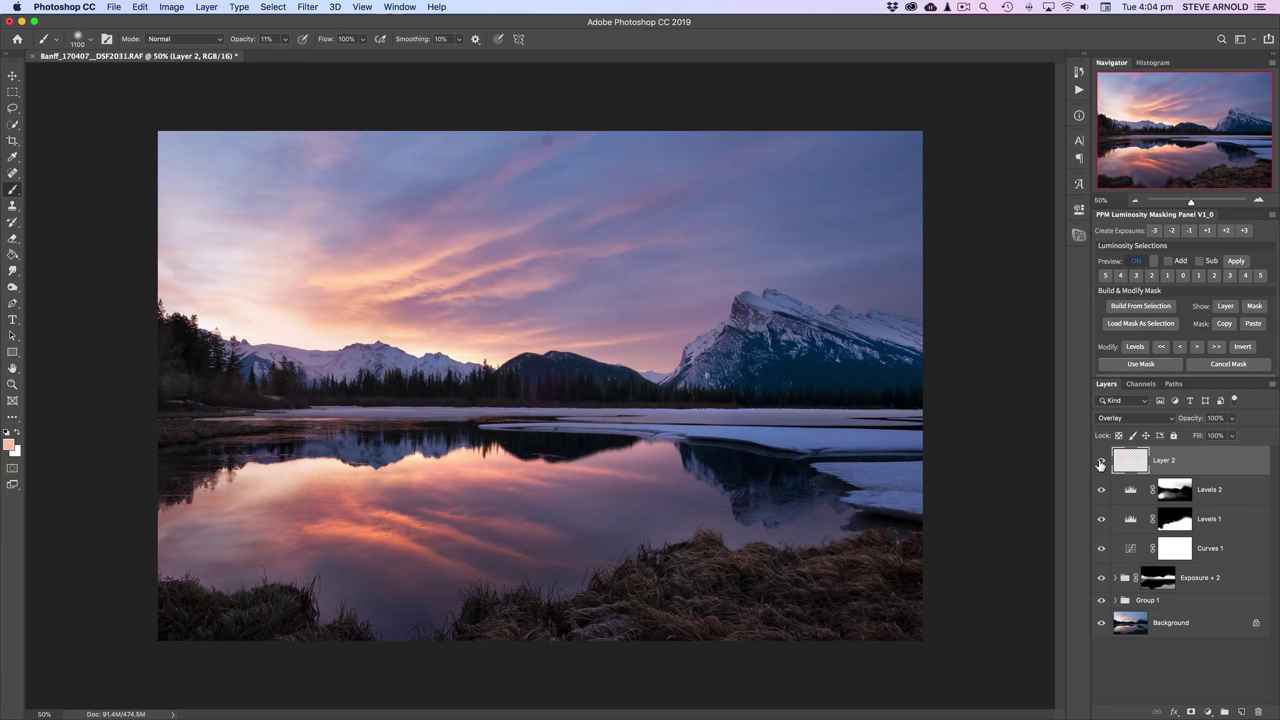
Return Layer 2 to Normal blending, reduce its opacity to about 33%, and check the glow by hiding and showing the layer.
mouse_move(300, 306)
mouse_down()
mouse_move(280, 340)
mouse_move(321, 337)
mouse_move(290, 330)
mouse_up()
click(1172, 418)
click(1128, 278)
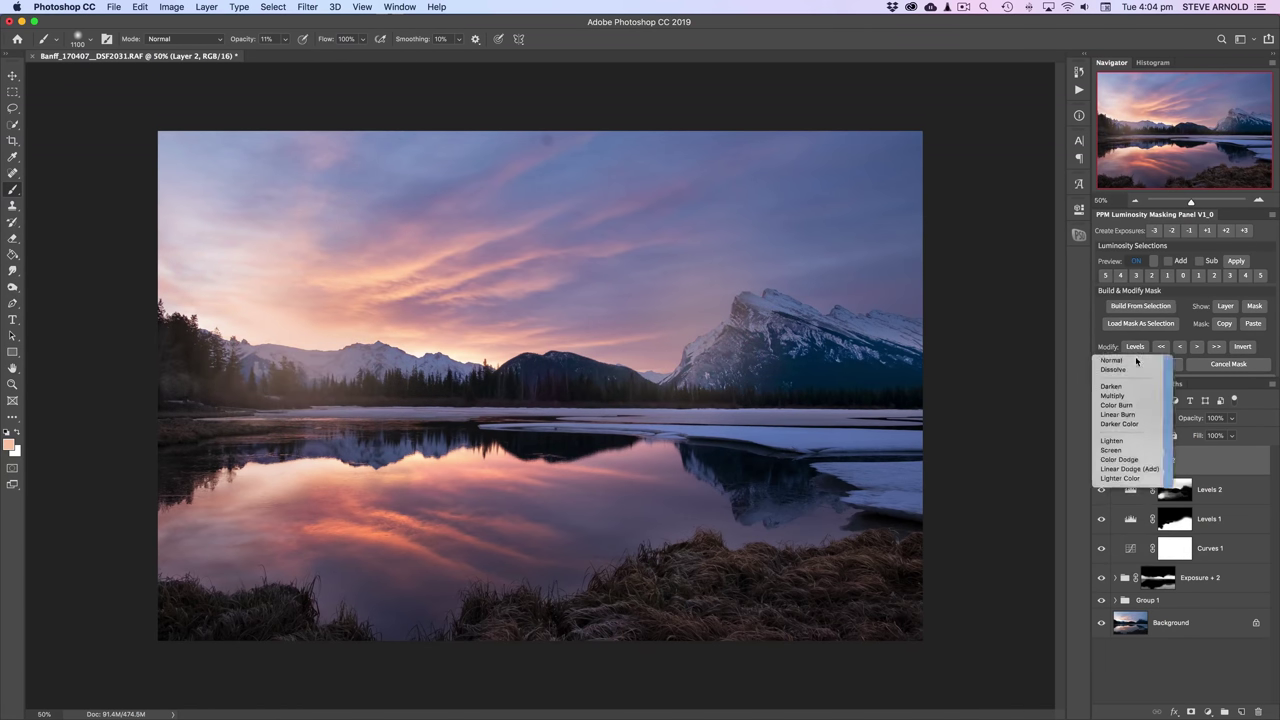
drag(1192, 423, 1162, 425)
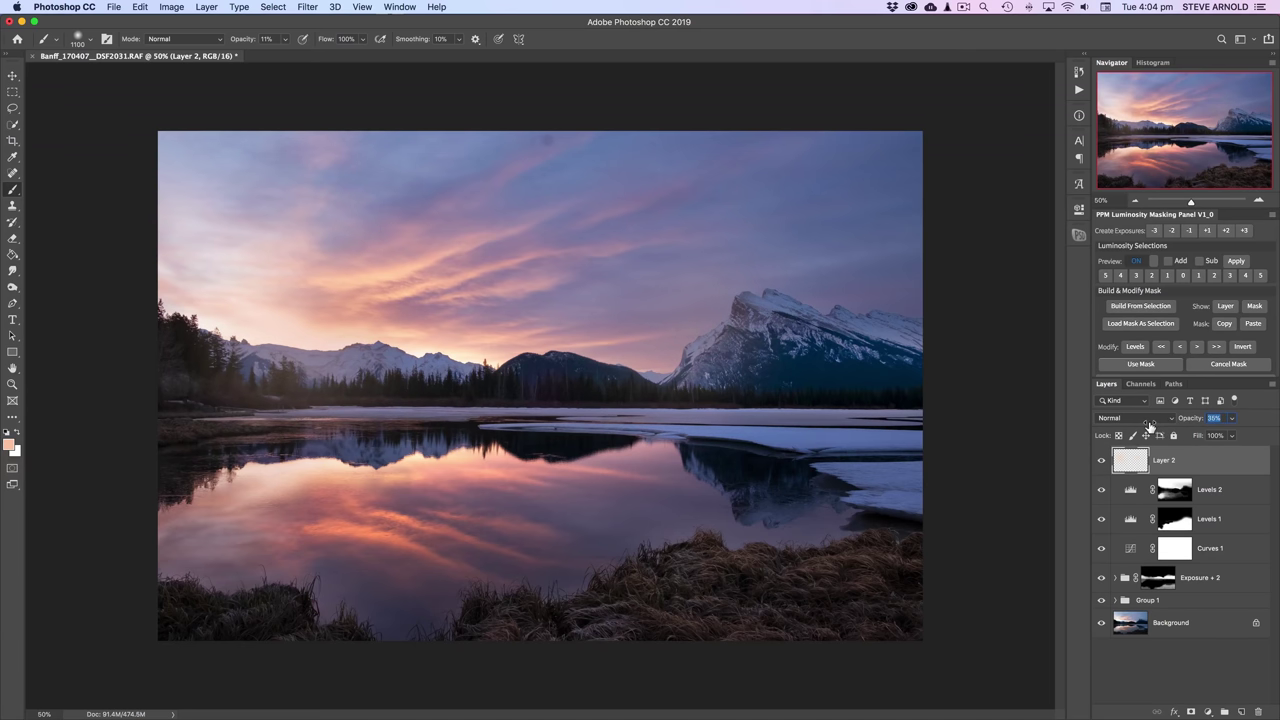
click(1117, 451)
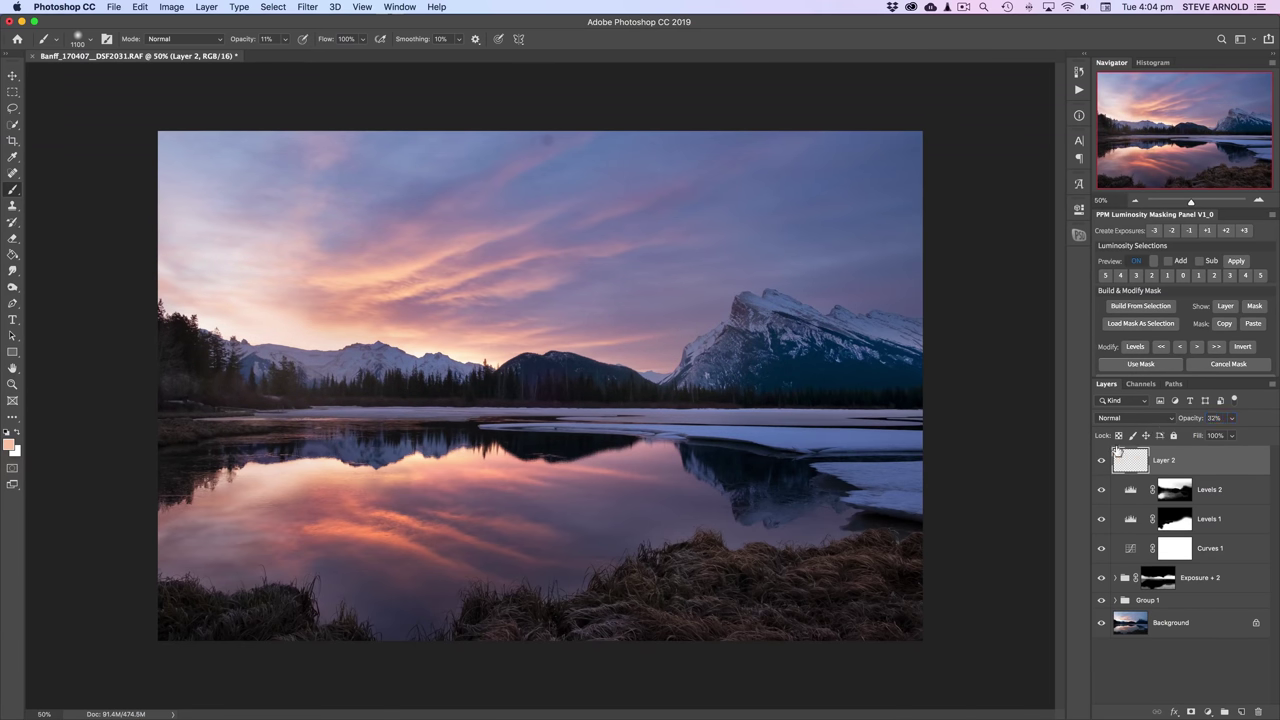
click(1102, 461)
click(1102, 461)
Add another empty layer above Layer 2 and set its blend mode to Soft Light.
click(1241, 712)
click(1126, 420)
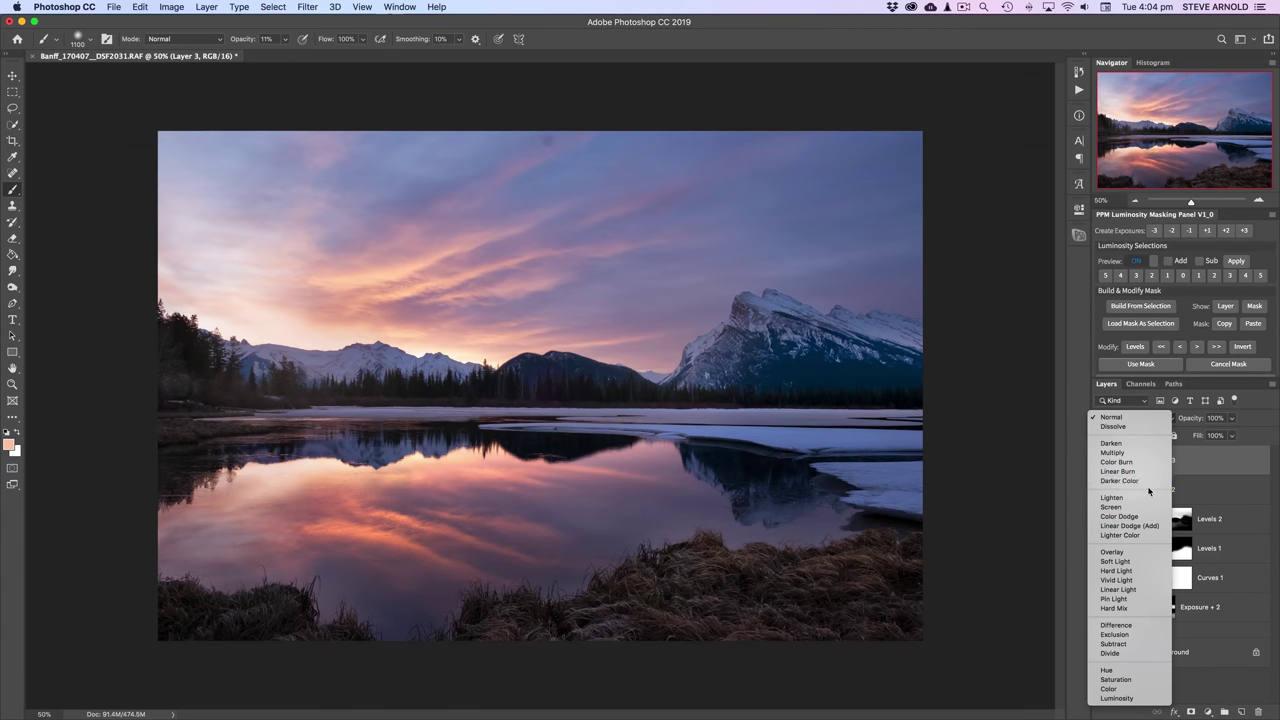
click(1140, 561)
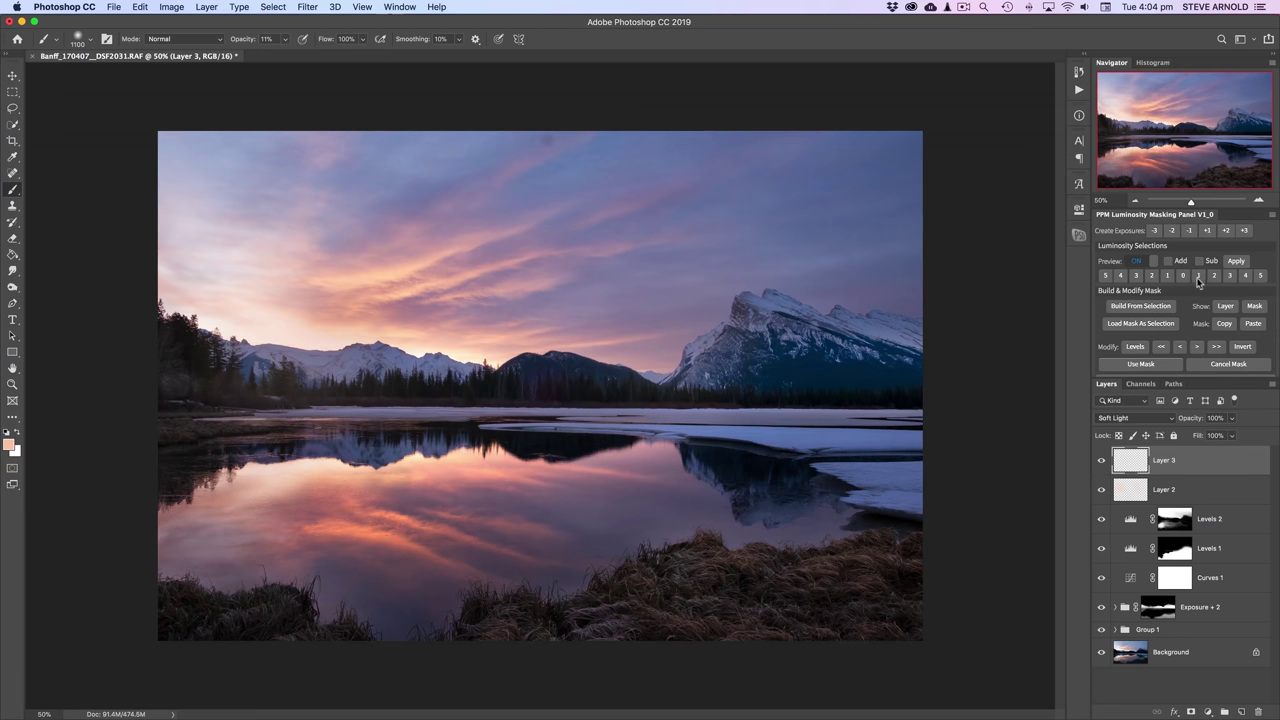
Preview the lights 1 and lights 2 luminosity masks, and settle on lights 1.
click(1198, 277)
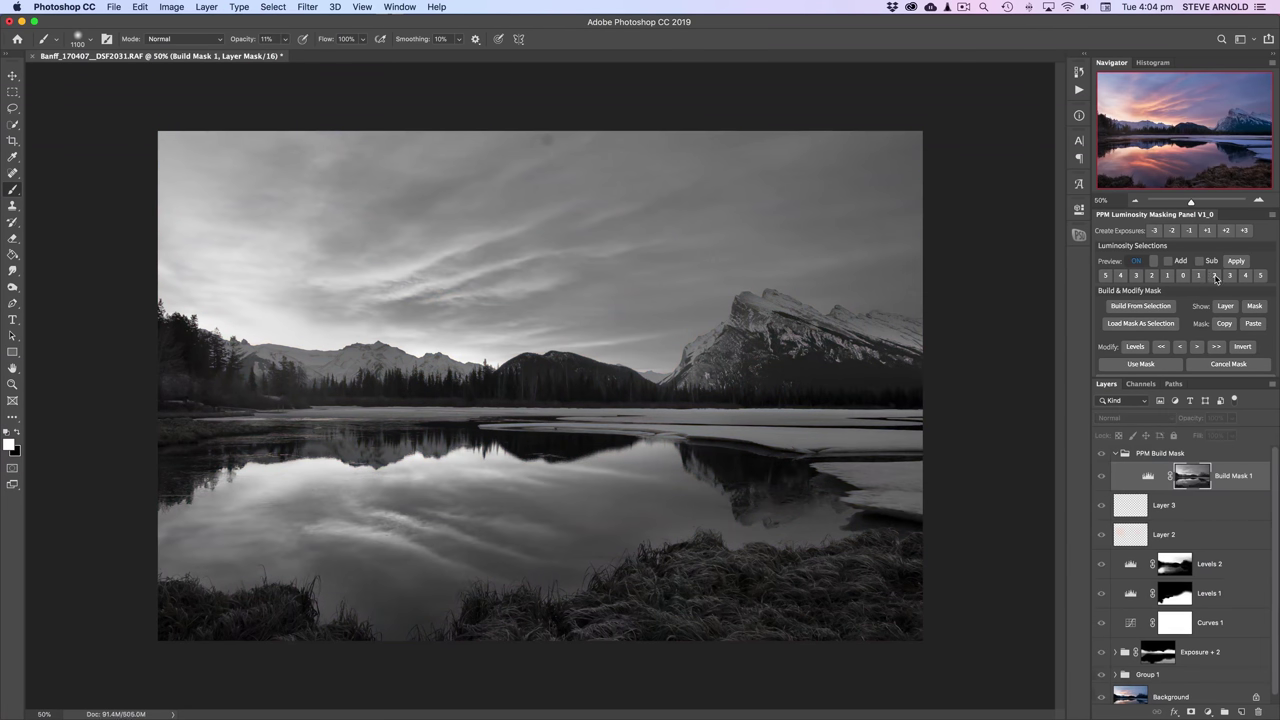
click(1214, 276)
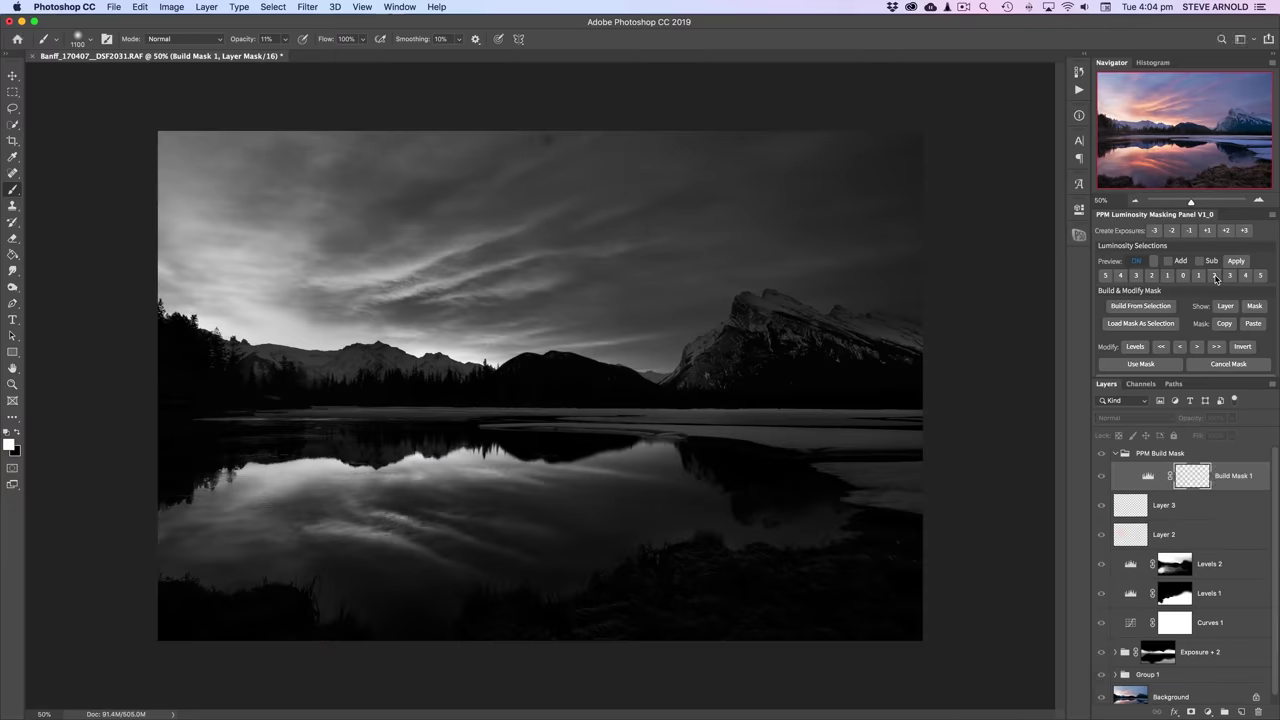
click(1199, 276)
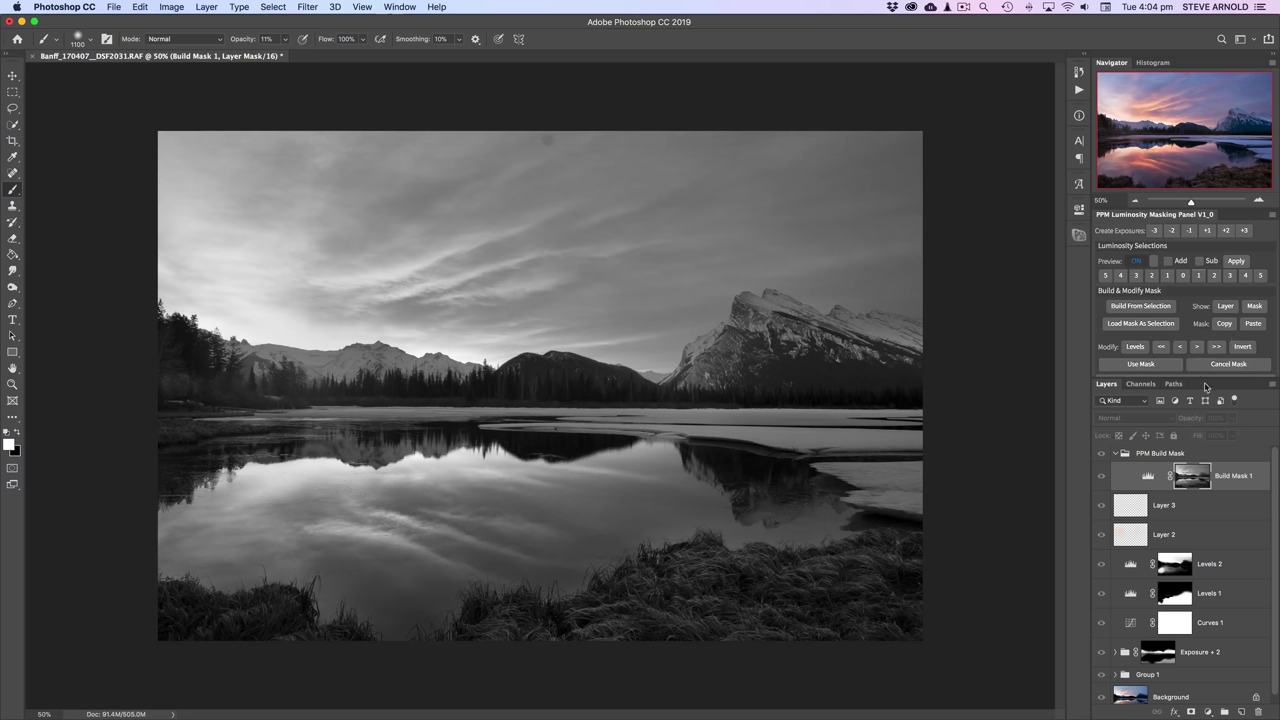
Increase the contrast of the lights 1 build mask with coarse darkening and fine lightening adjustments.
click(1198, 348)
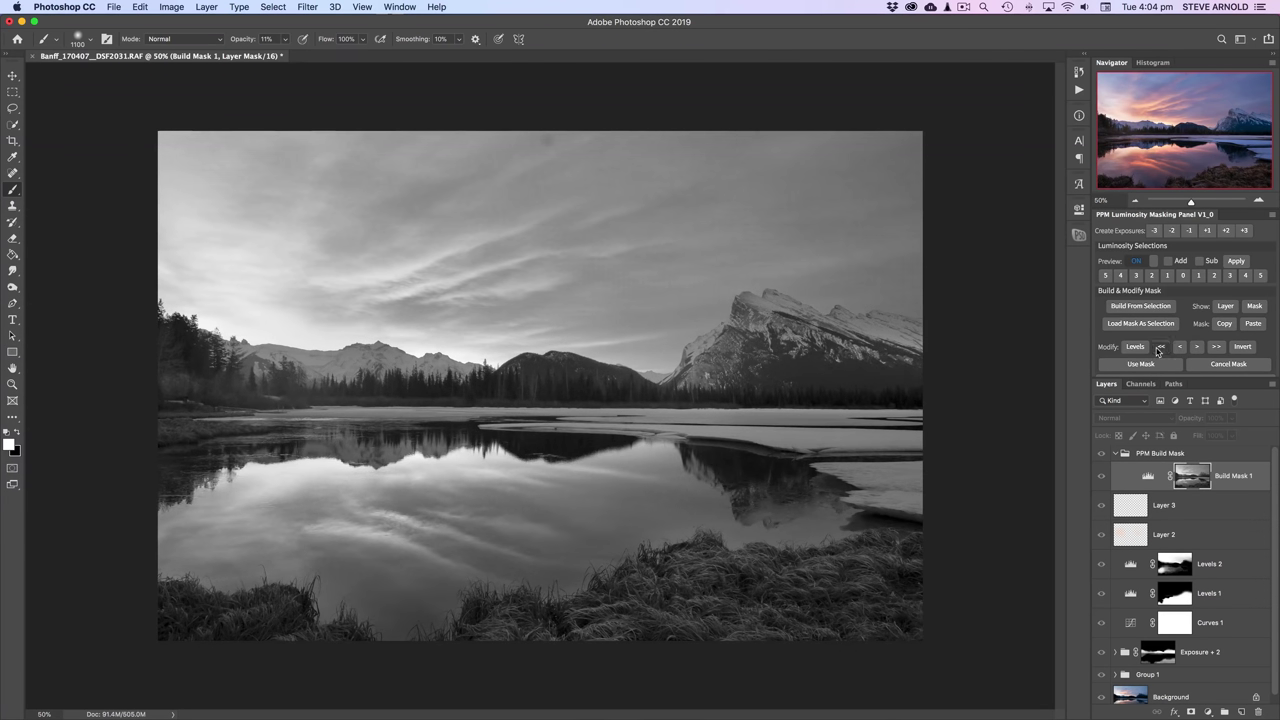
click(1161, 347)
click(1196, 348)
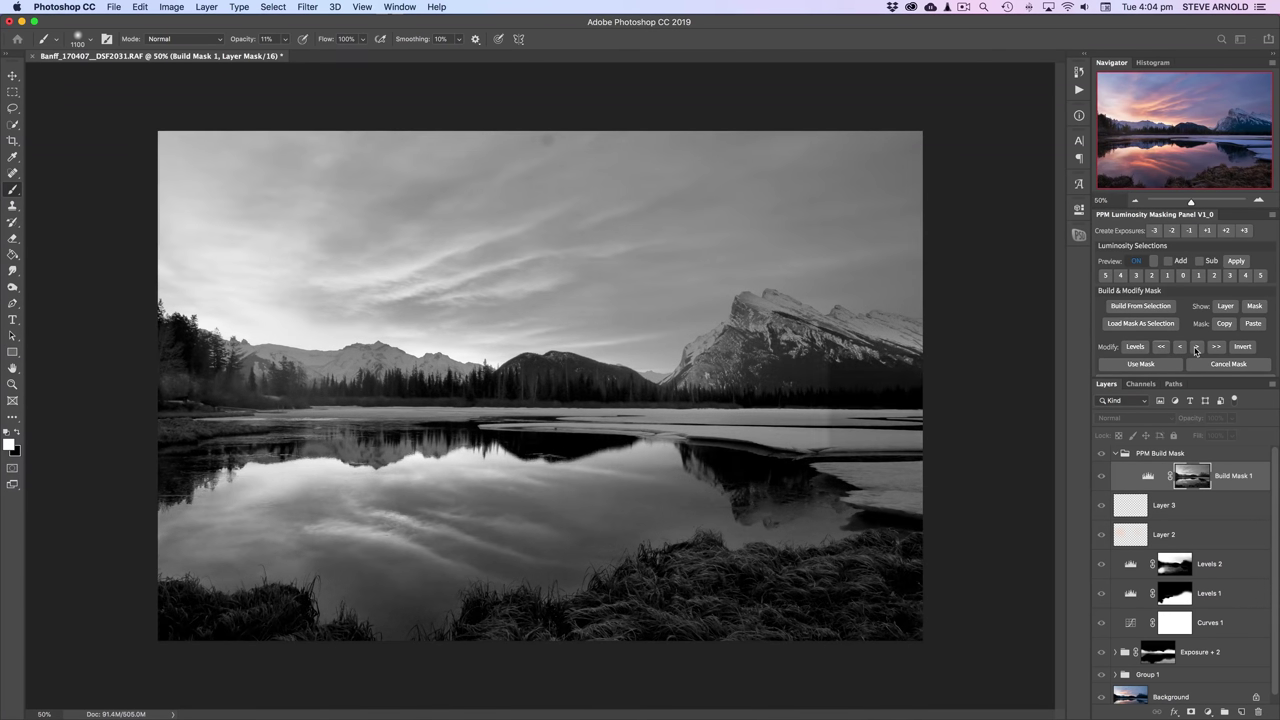
click(1163, 348)
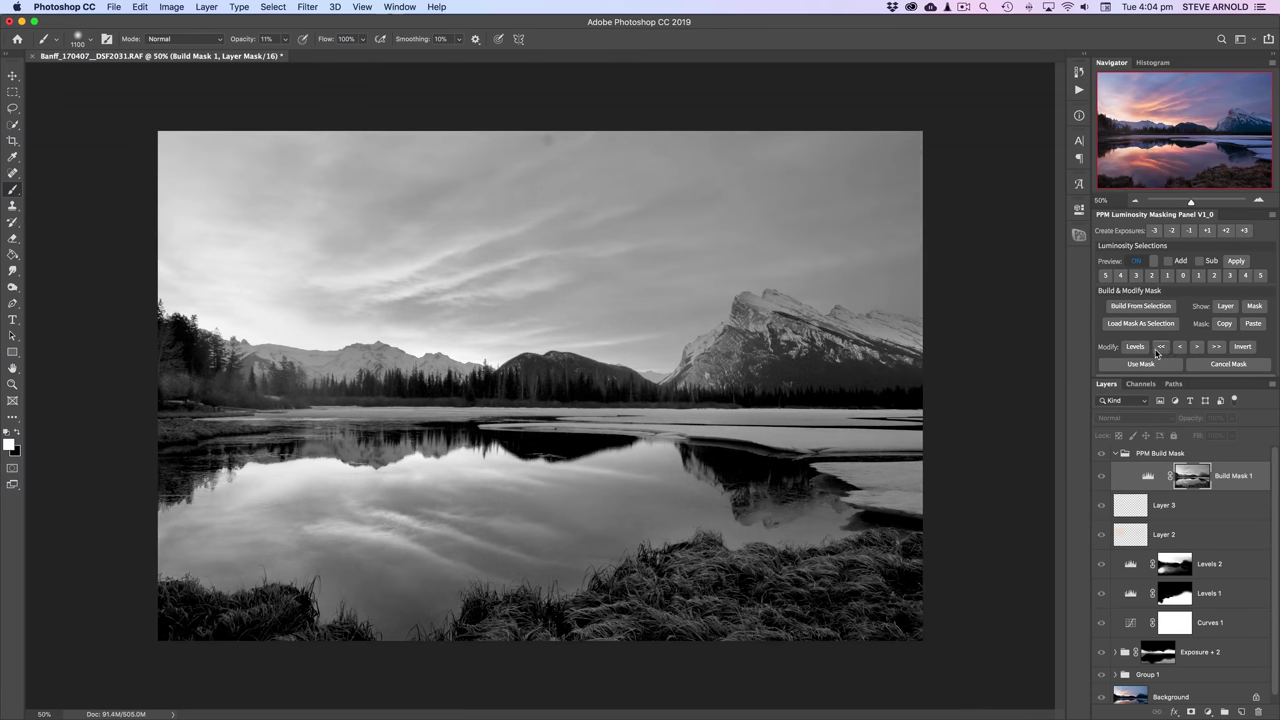
click(1136, 348)
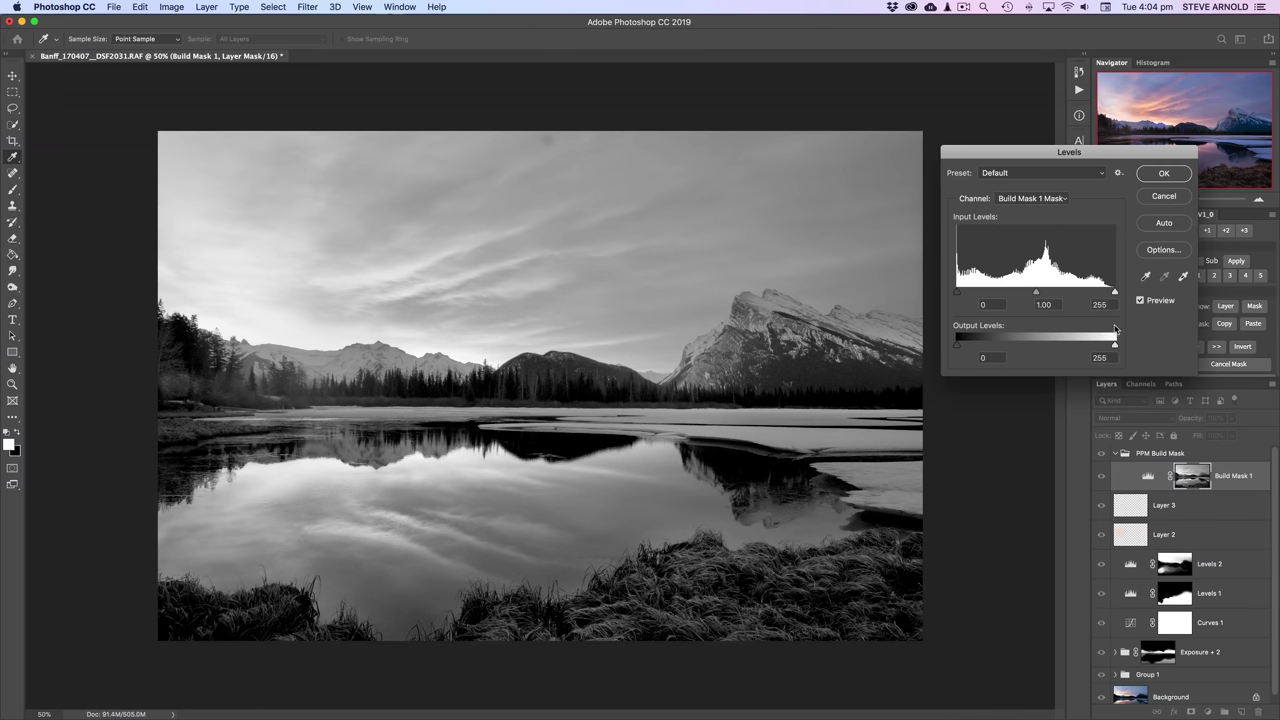
key(Escape)
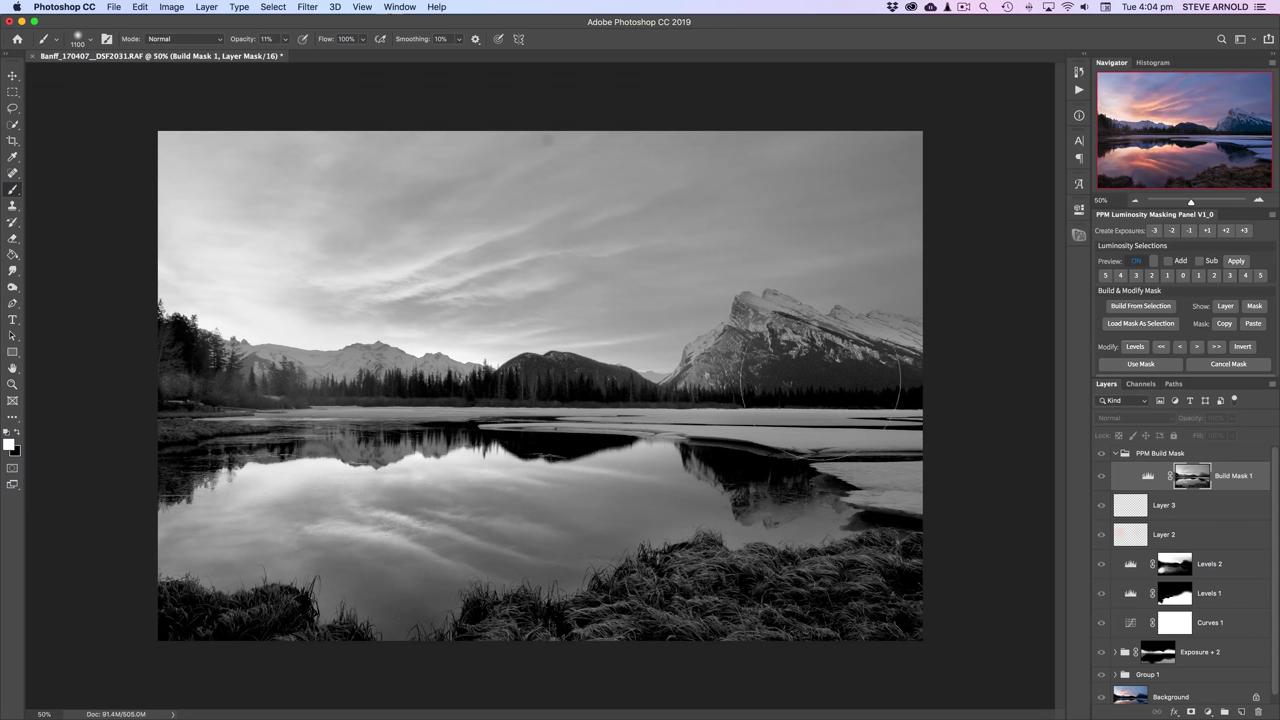
Apply Levels to the build mask with a white input of 214 and a midtone value of 0.58.
click(1133, 348)
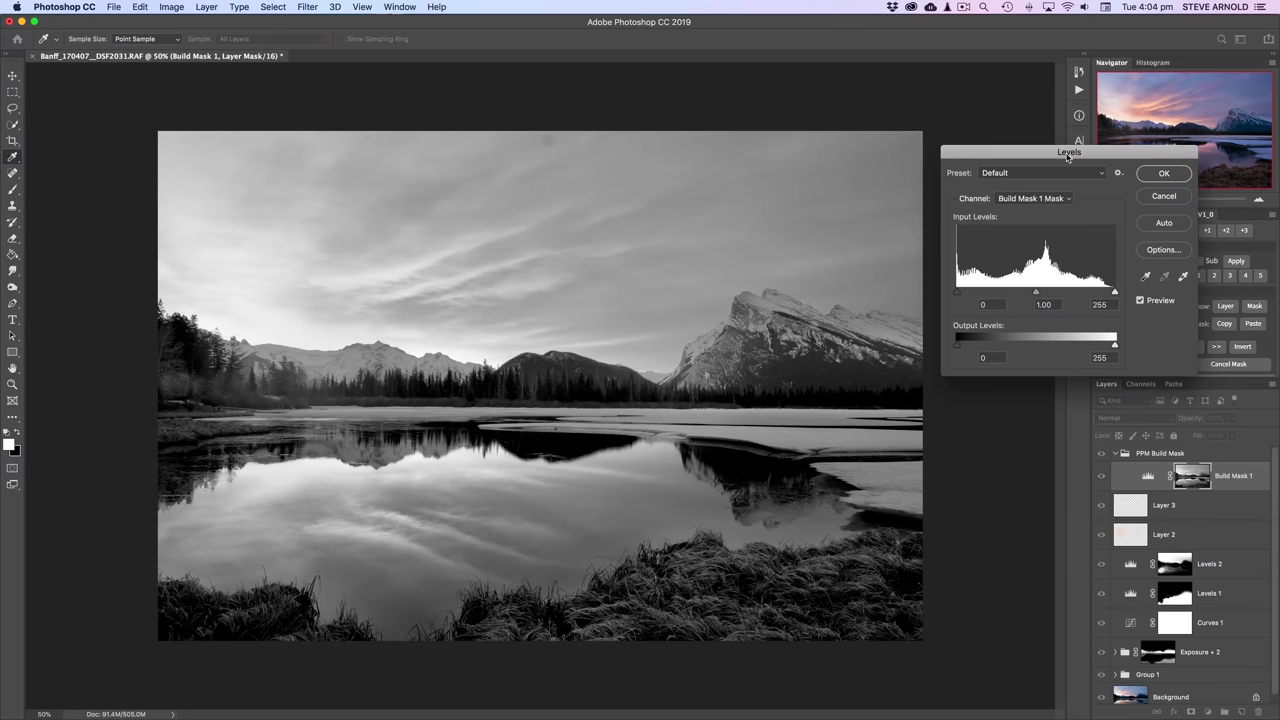
drag(1068, 157, 1041, 100)
drag(1088, 236, 1015, 238)
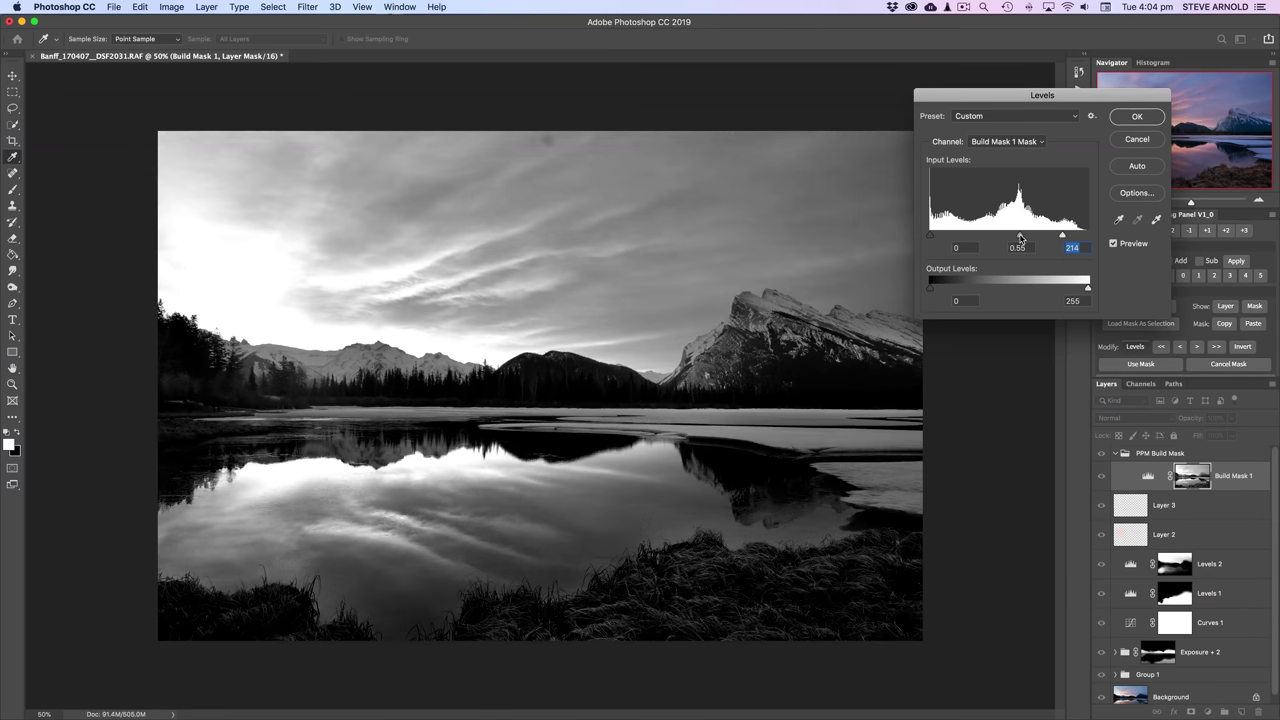
click(1019, 239)
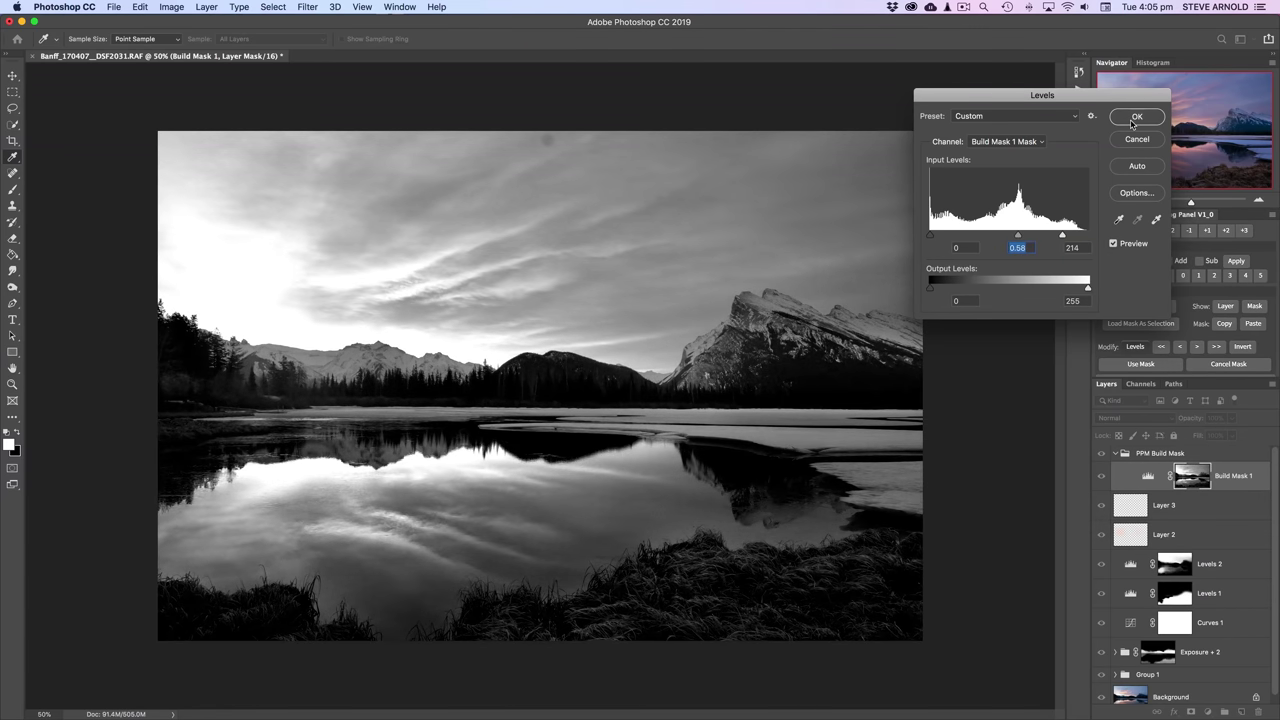
click(1136, 117)
Use the mask as a selection with its outline hidden, and paint peach light over the snowy mountain at 11% and 30% opacity.
click(1148, 365)
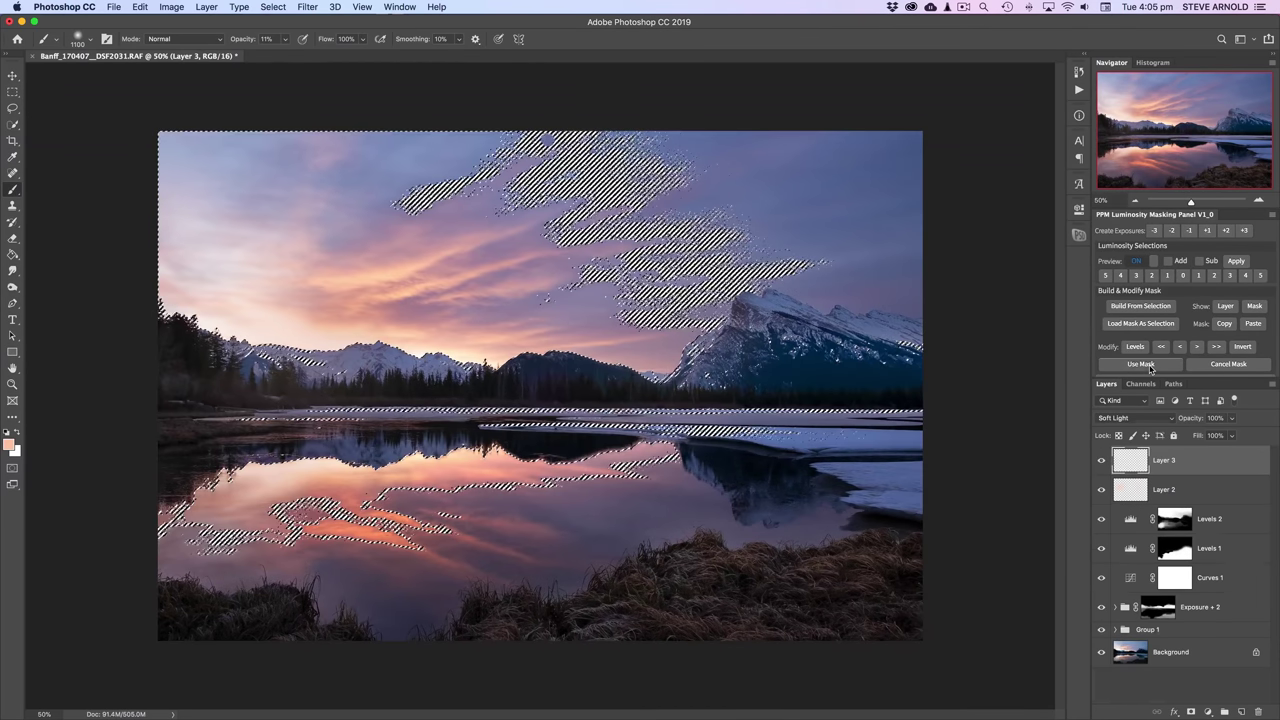
key(super+h)
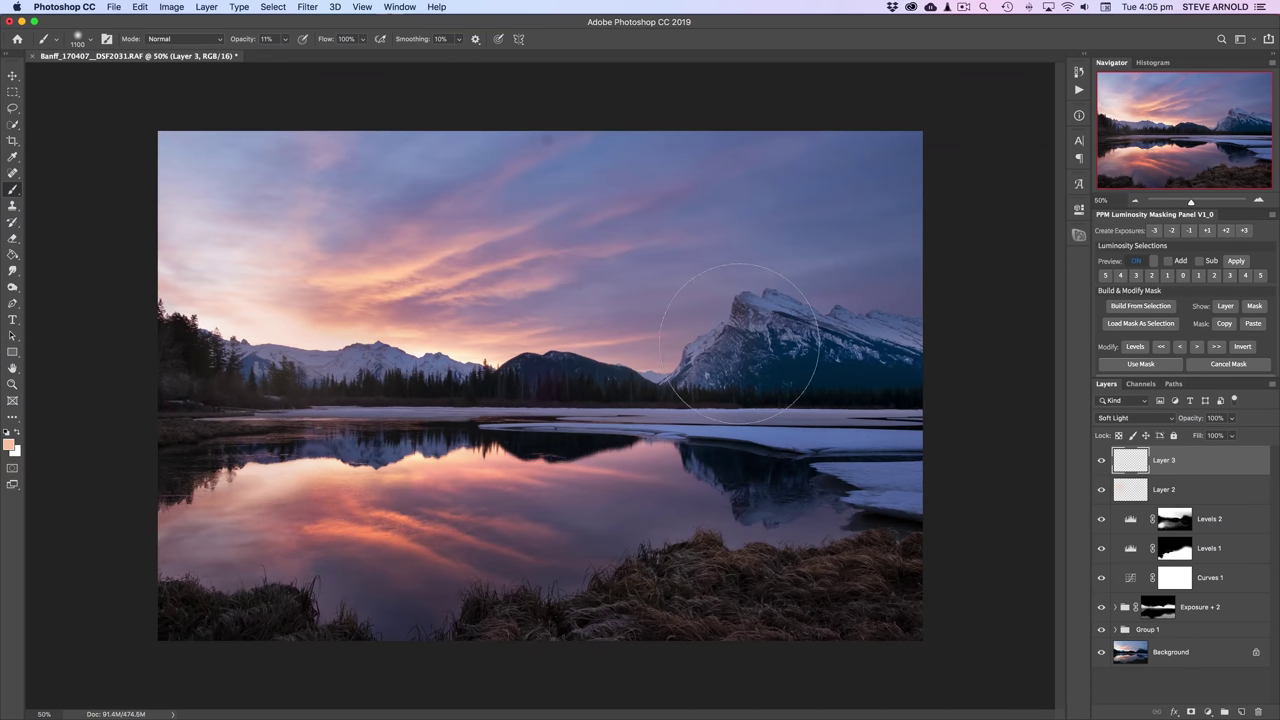
drag(740, 340, 895, 360)
key(0)
key(3)
mouse_move(712, 372)
mouse_down()
mouse_move(785, 358)
mouse_move(720, 362)
mouse_move(680, 340)
mouse_up()
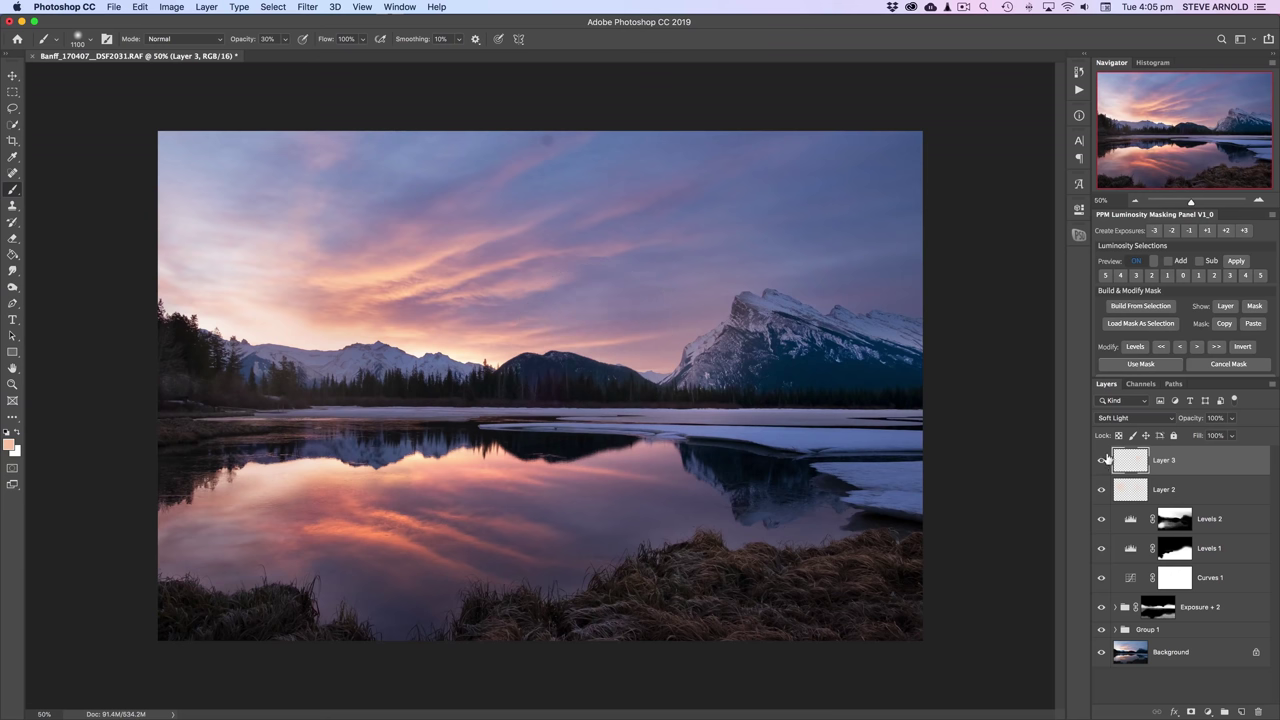
Compare the image with and without the painted glow of Layer 3 and Layer 2, both enlarged and at 25% zoom.
click(1102, 460)
click(1102, 460)
click(1102, 461)
click(1102, 462)
click(1138, 201)
click(1138, 201)
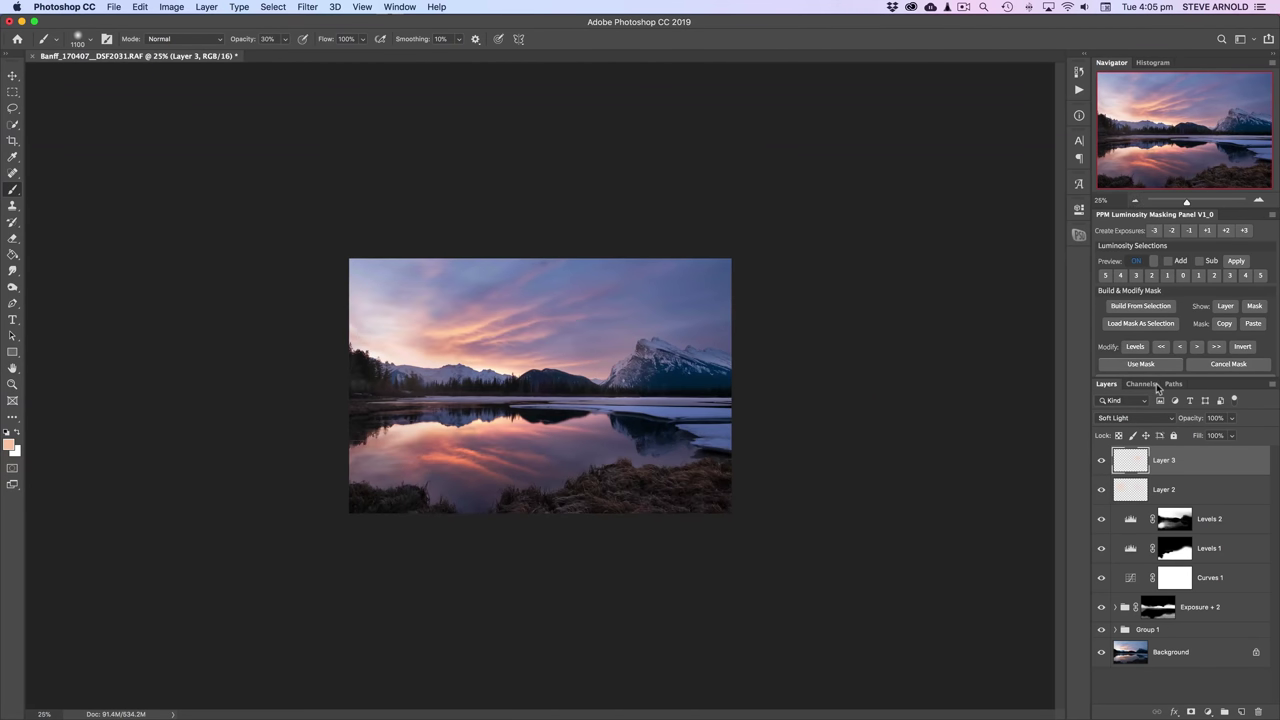
click(1103, 460)
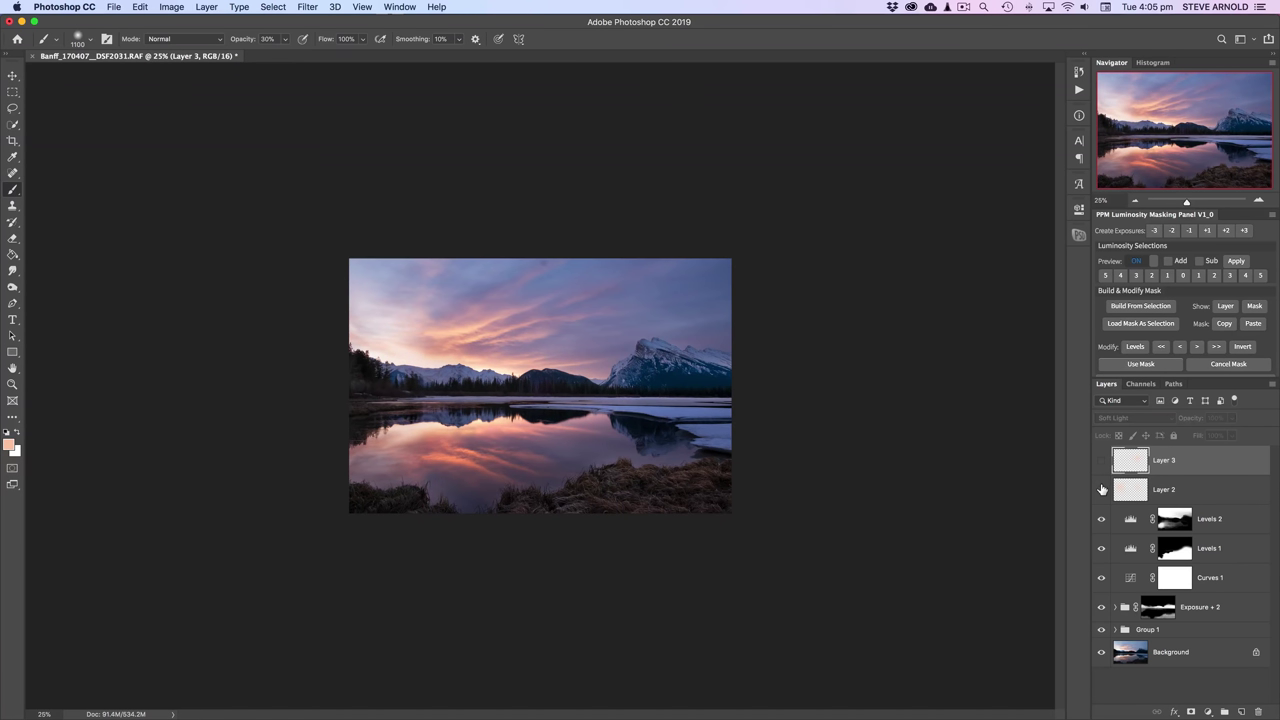
click(1102, 460)
click(1102, 460)
click(1103, 460)
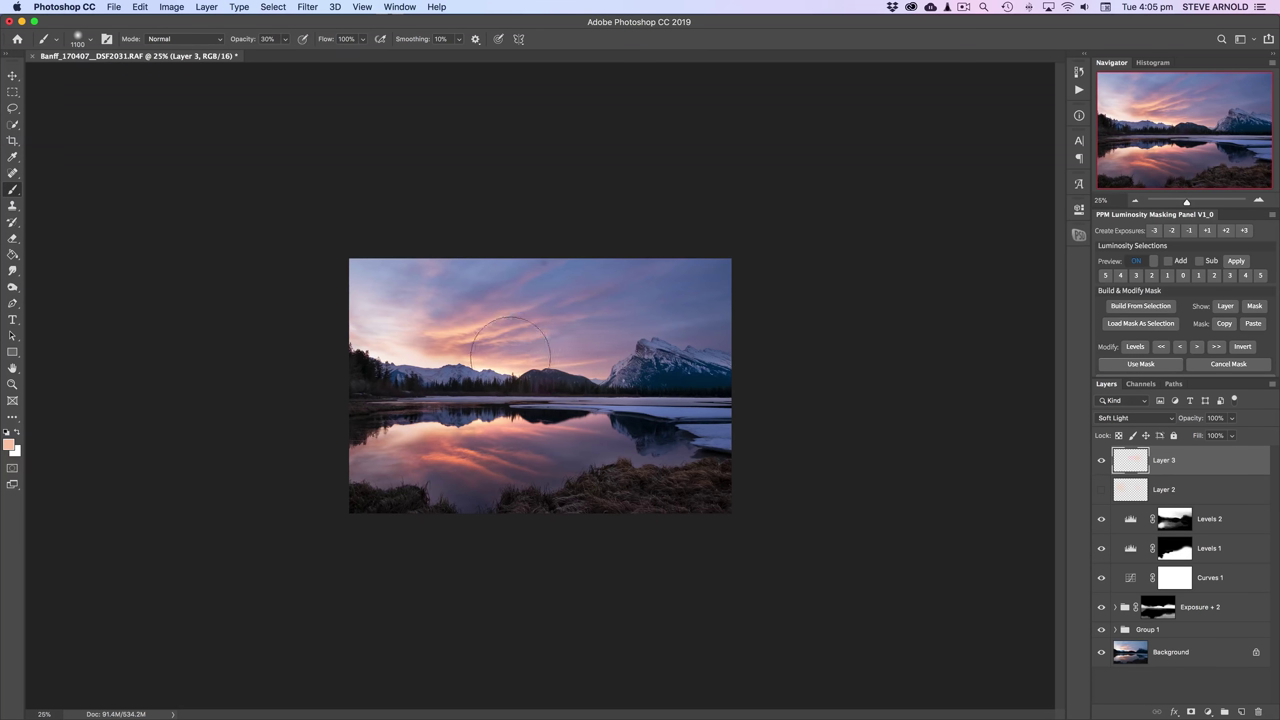
Paint peach glow on Layer 3 over the bright sky above the distant mountains at 30% opacity, and show Layer 2 again.
mouse_move(475, 345)
mouse_down()
mouse_move(505, 340)
mouse_move(445, 344)
mouse_move(459, 345)
mouse_up()
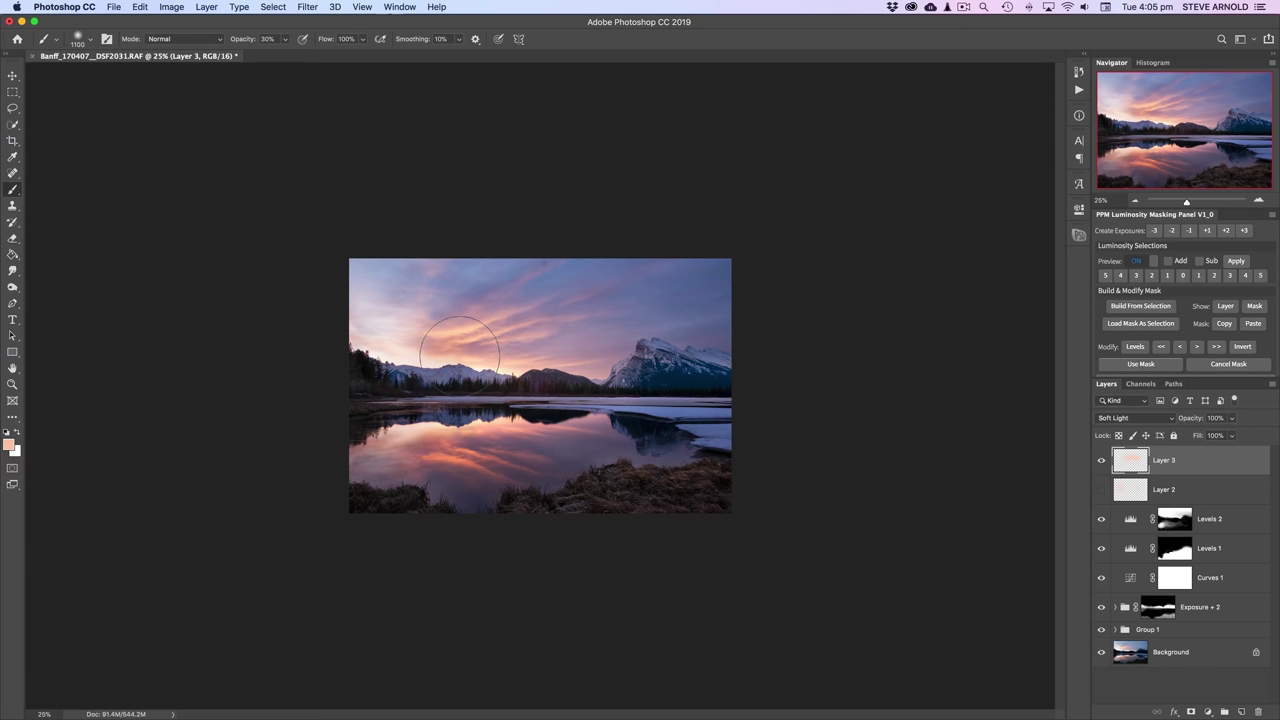
click(1100, 490)
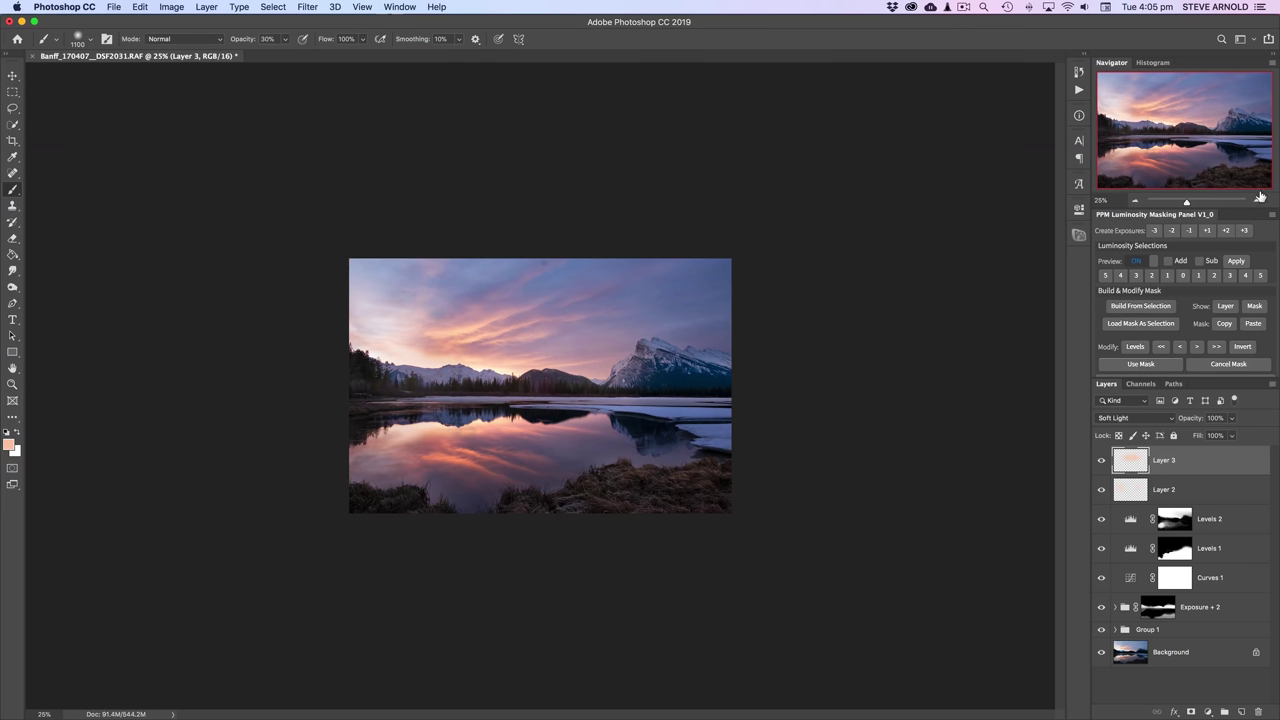
click(1135, 200)
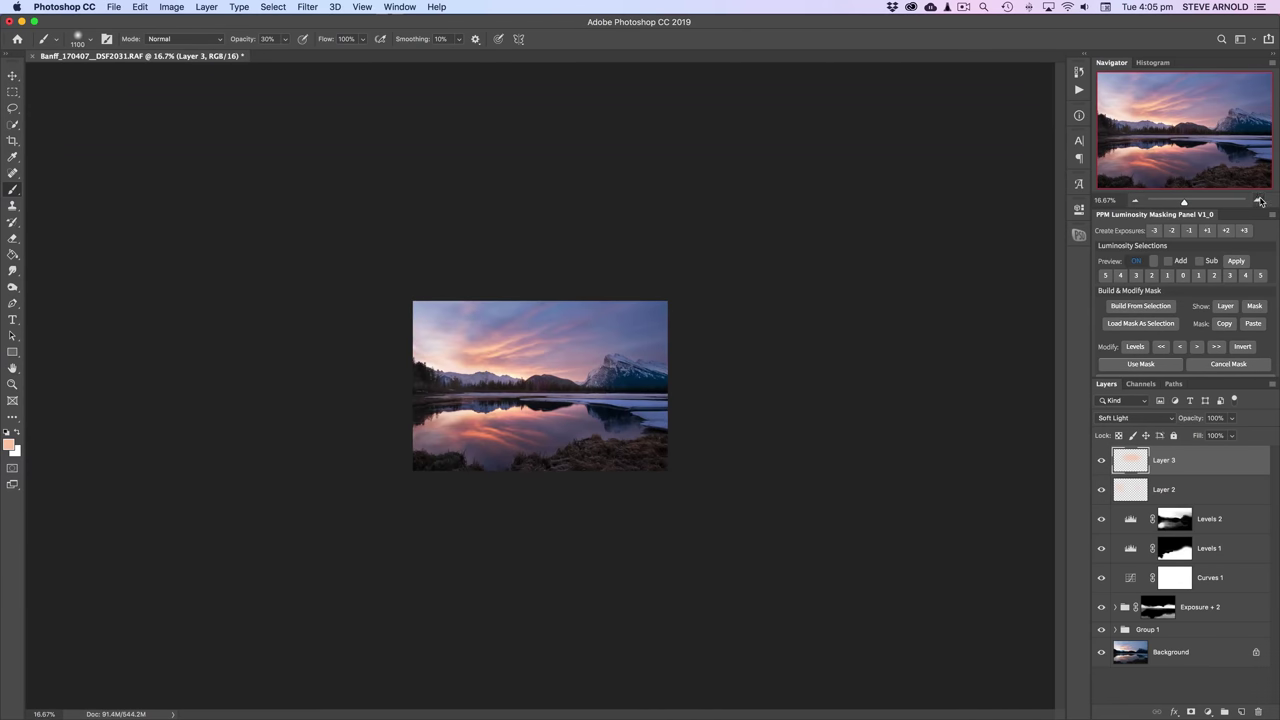
click(1259, 201)
click(1259, 201)
click(1259, 201)
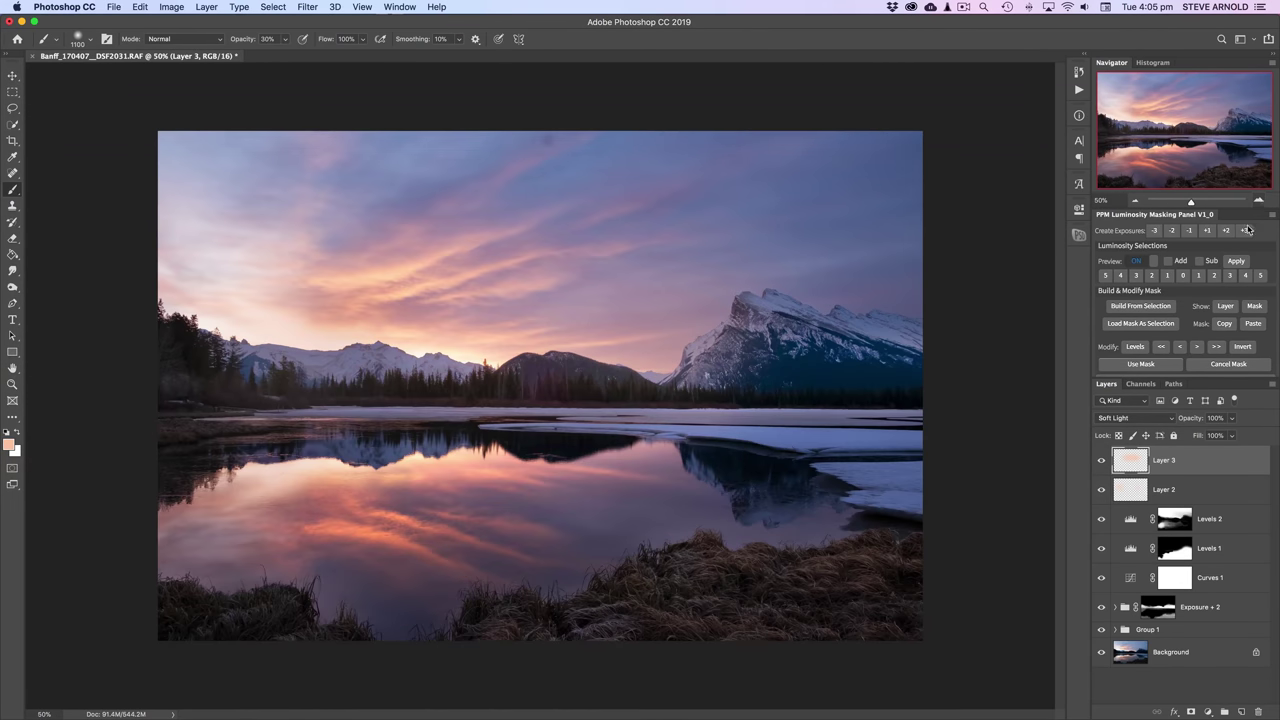
Hide all layers above the Background to compare the edit with the original, and show them all again.
drag(1101, 460, 1103, 621)
drag(1103, 628, 1103, 629)
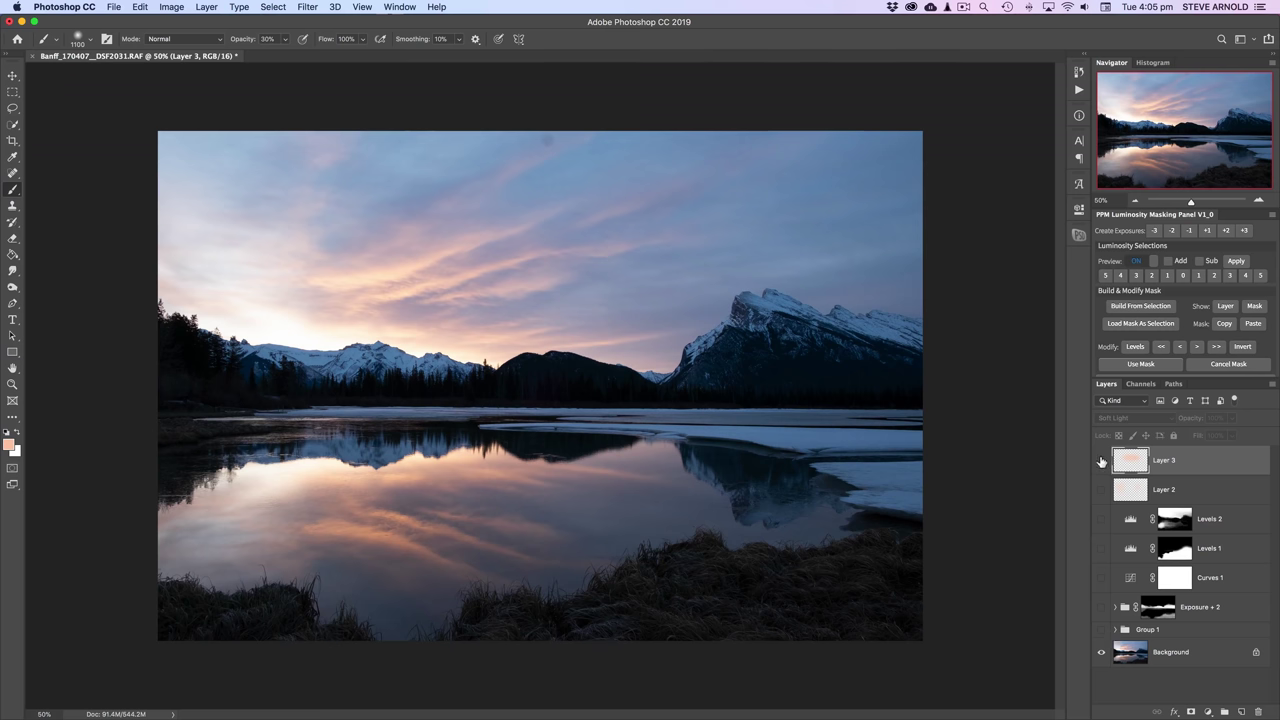
drag(1101, 465, 1102, 630)
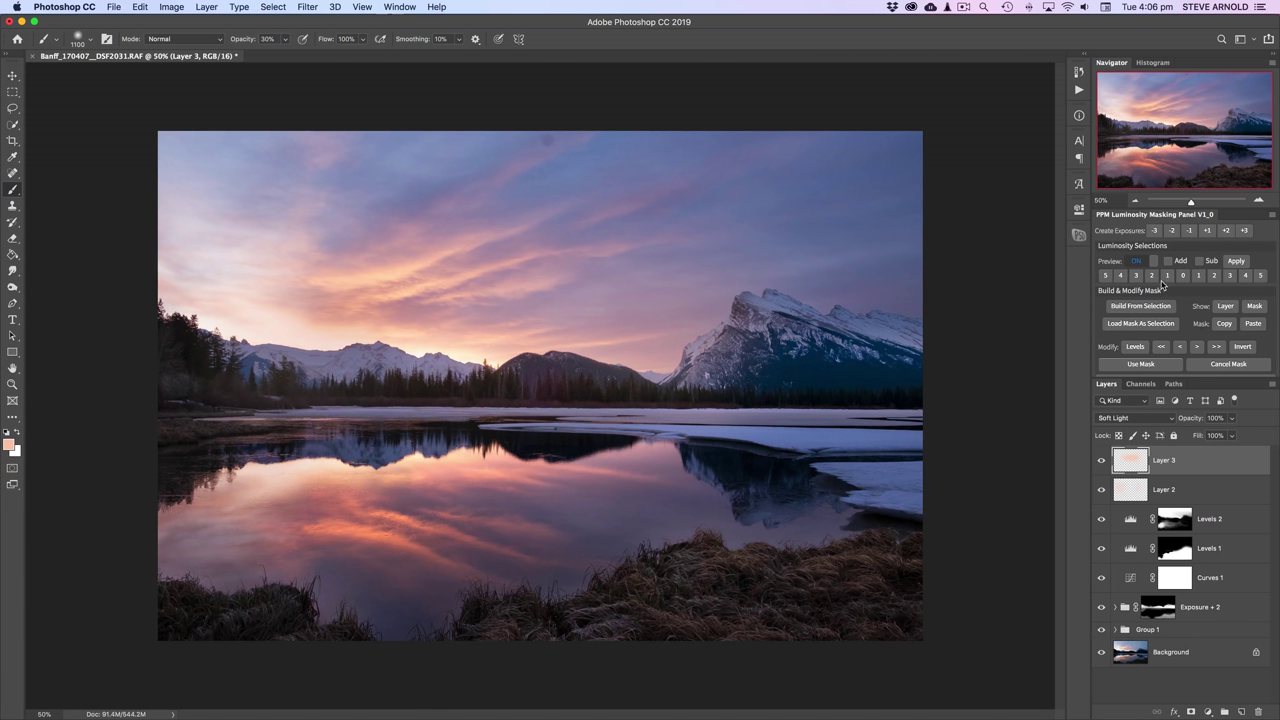
Reduce the brush size to 400 and lower the Exposure + 2 group's opacity to 60%.
key(bracketleft)
key(bracketleft)
key(bracketleft)
key(bracketleft)
key(bracketleft)
key(bracketleft)
key(bracketleft)
click(1123, 611)
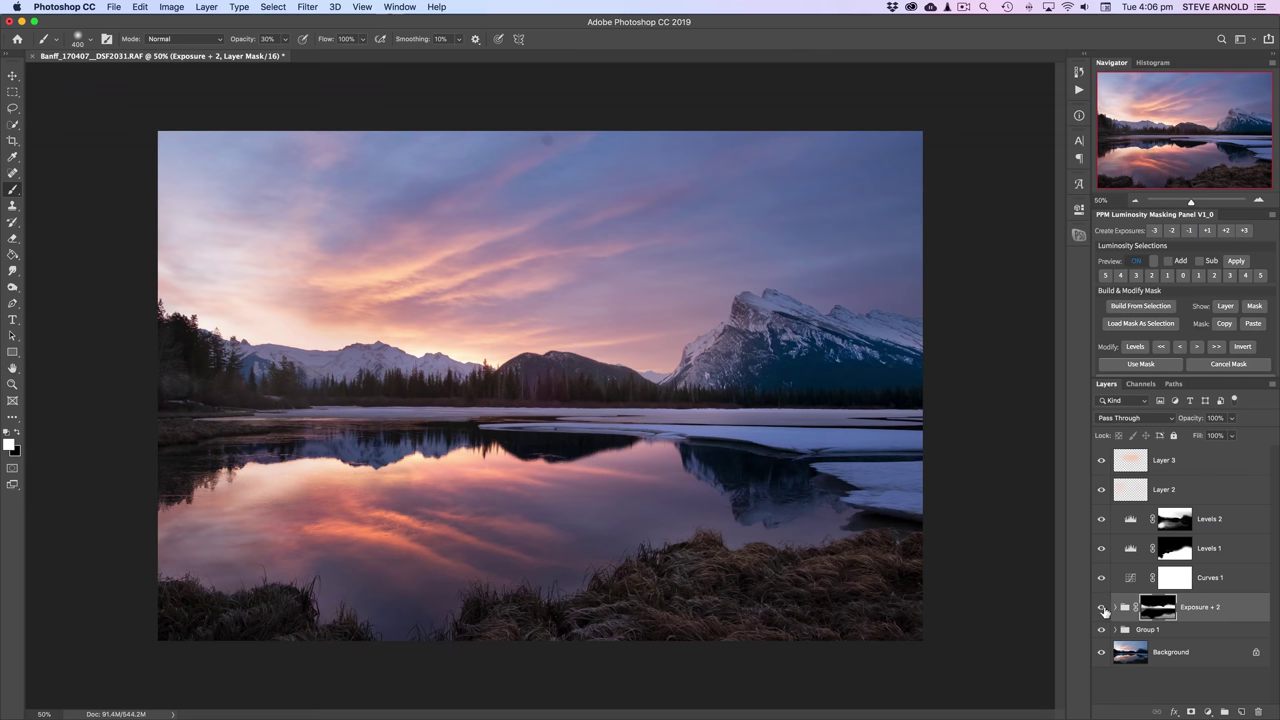
click(1100, 609)
click(1100, 609)
click(1122, 608)
drag(1200, 419, 1169, 423)
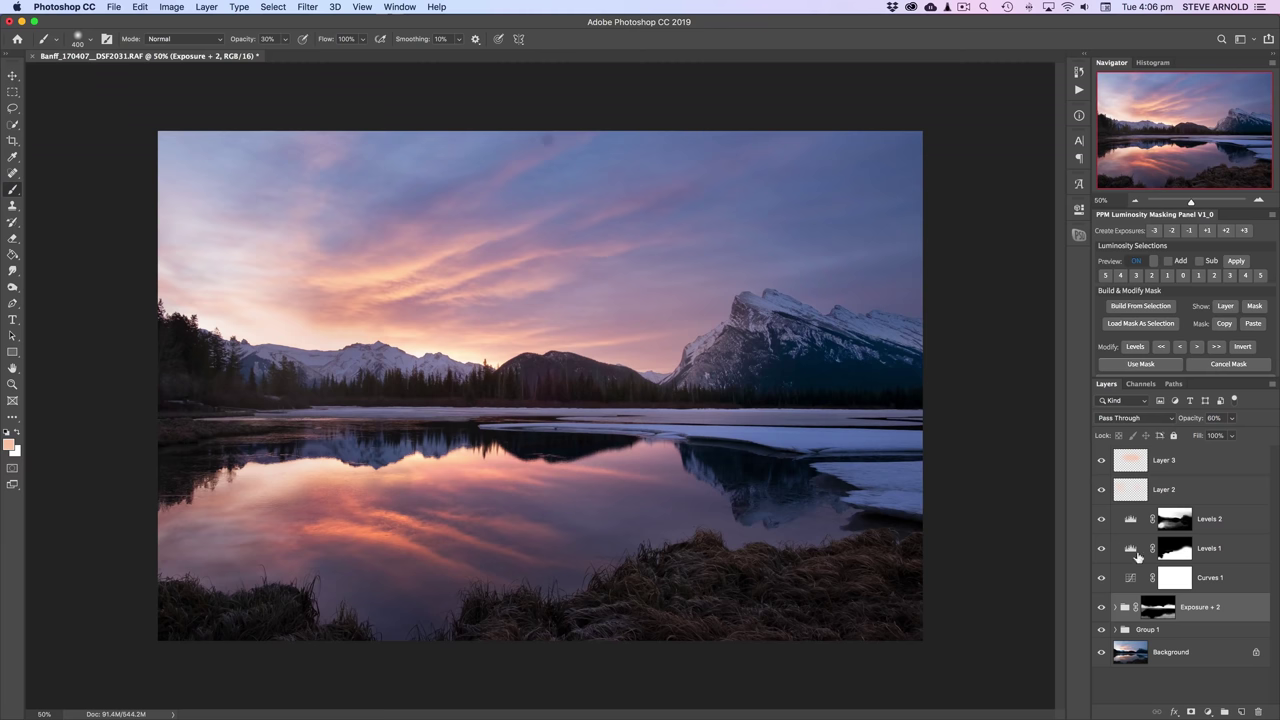
Compare the shadows with and without the Exposure + 2 group.
click(1101, 610)
click(1101, 610)
click(1101, 610)
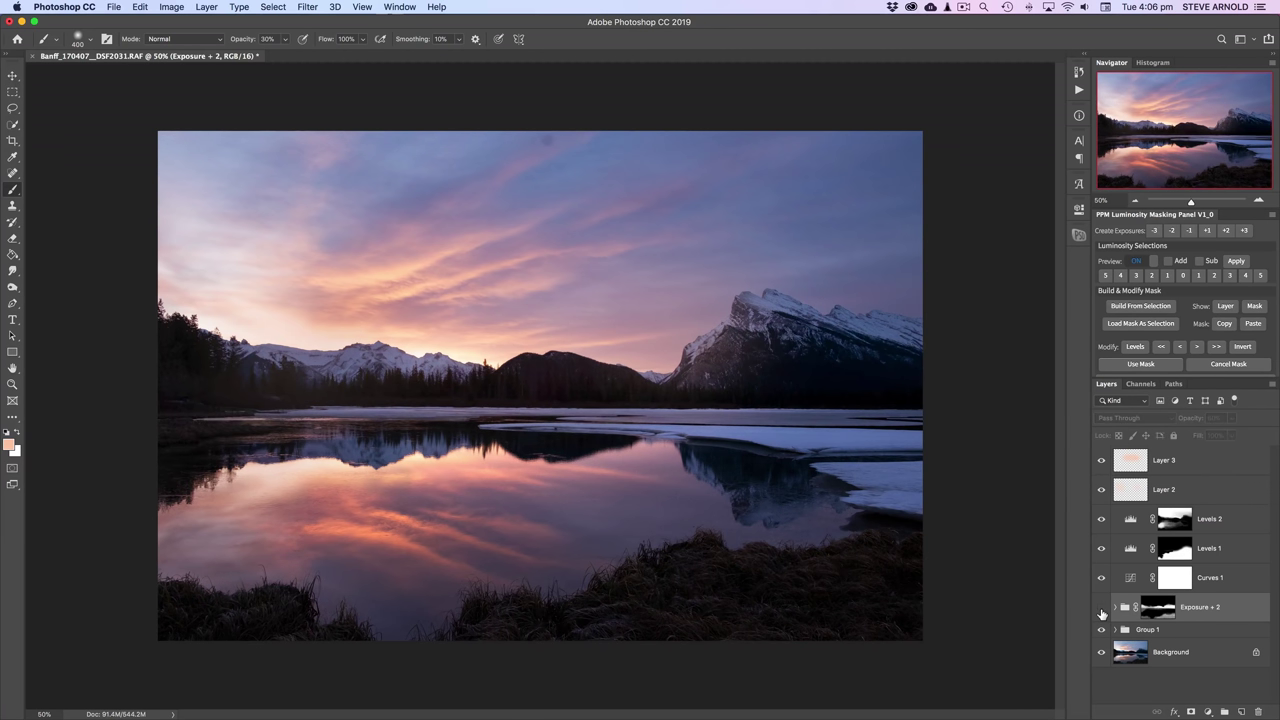
click(1101, 610)
click(1101, 610)
click(1101, 610)
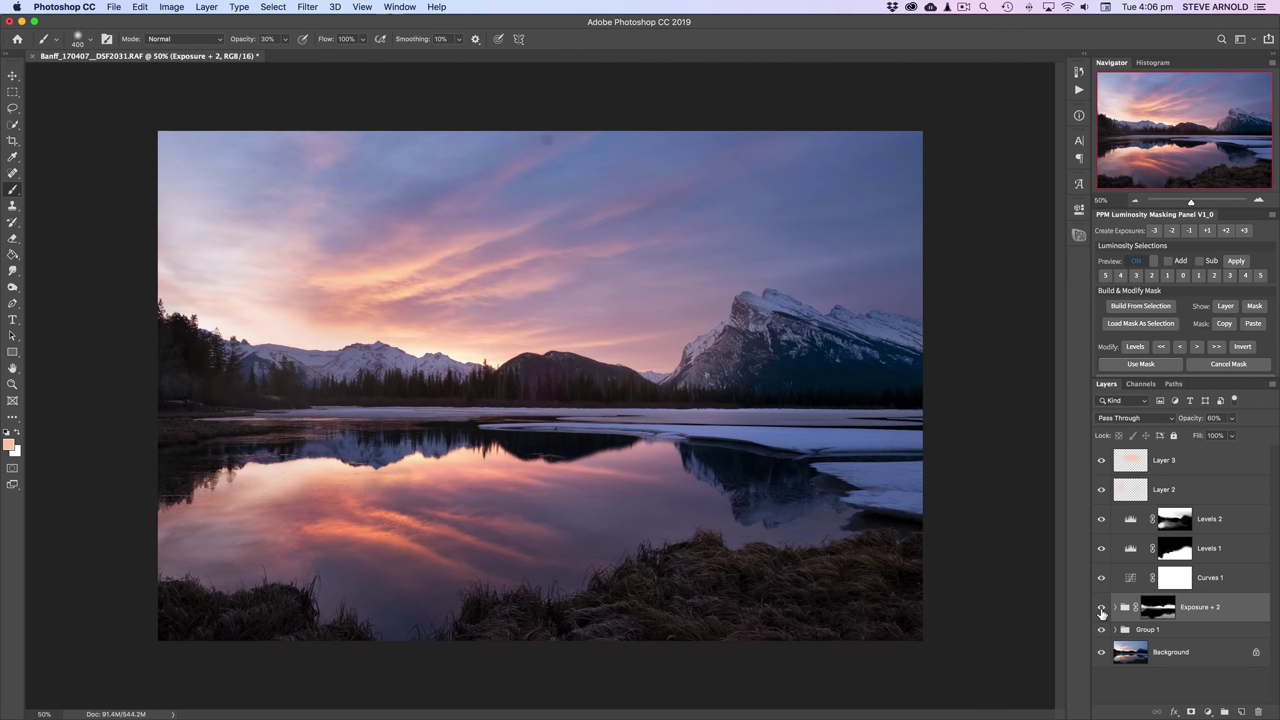
Select Layer 3 and compare the central hill and treeline with and without its painted glow.
click(1101, 461)
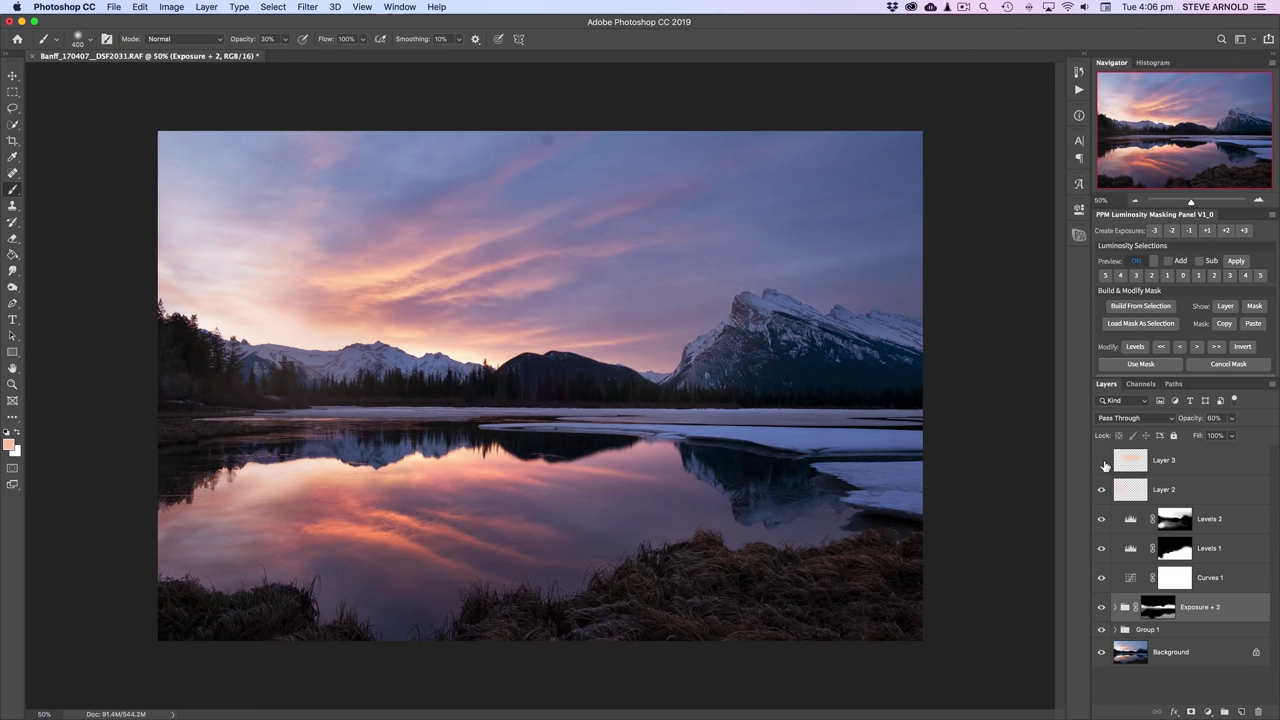
click(1101, 461)
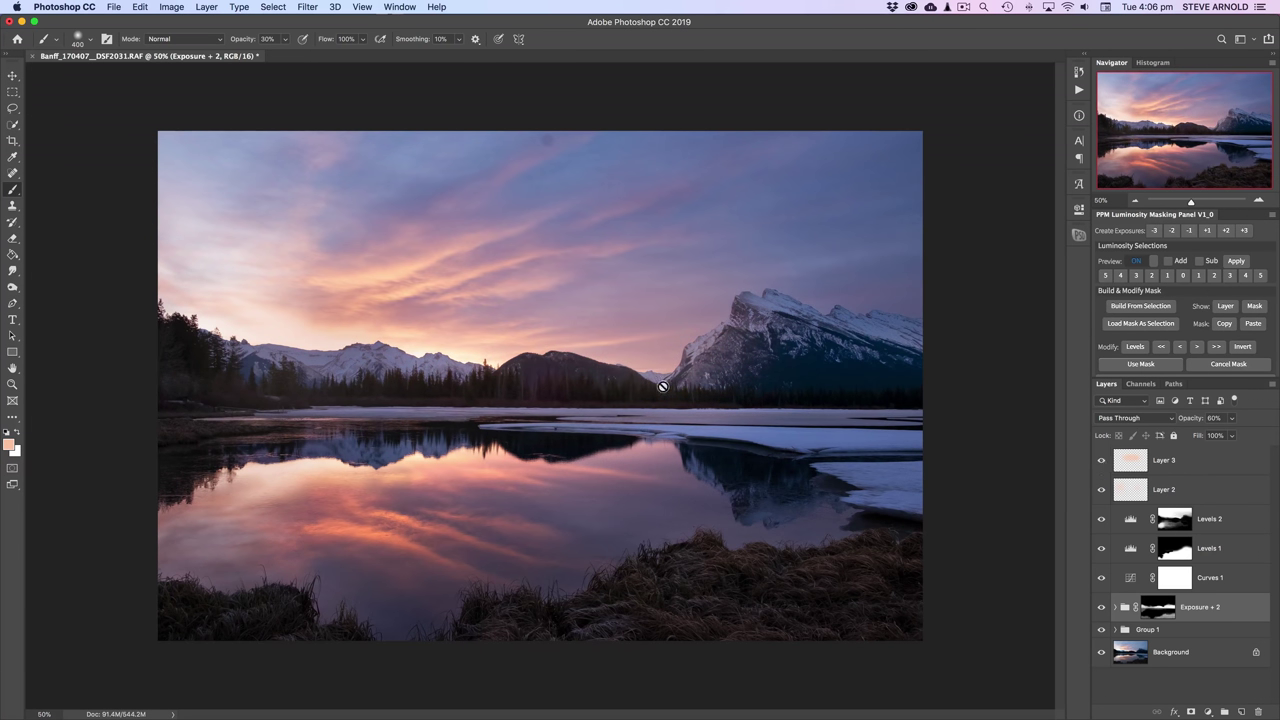
click(1138, 465)
click(1101, 461)
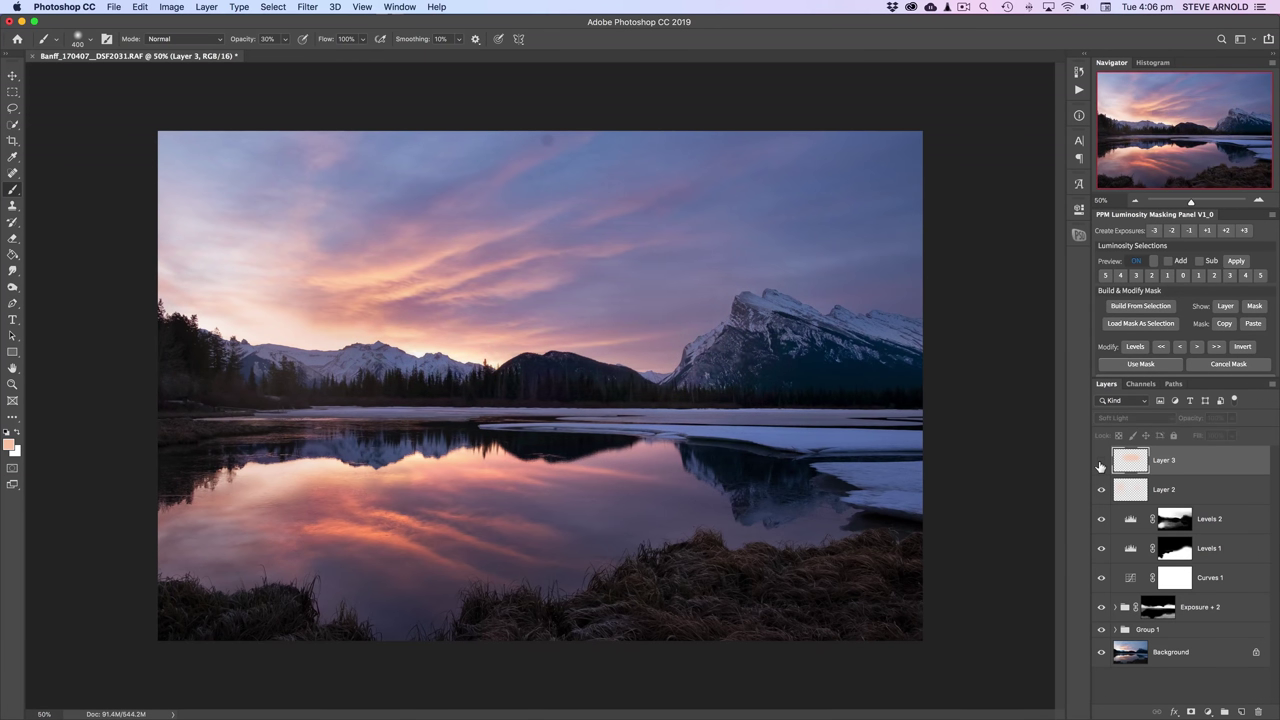
click(1101, 461)
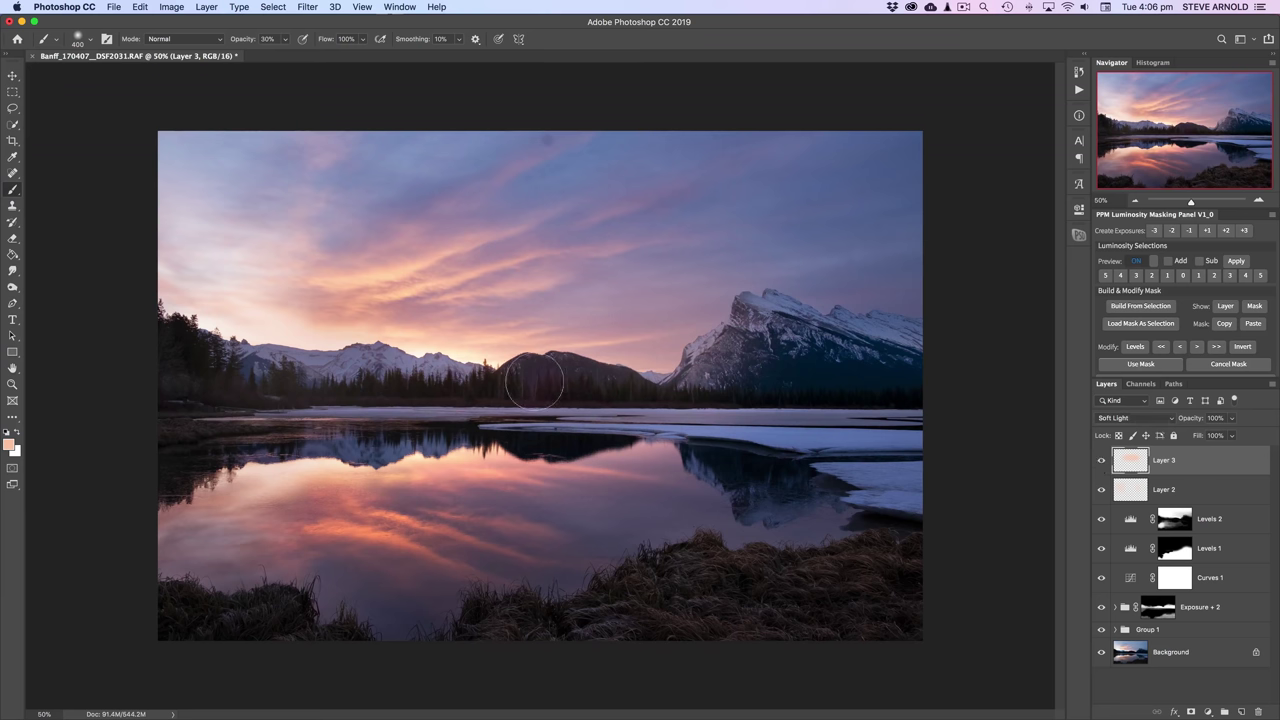
click(1101, 461)
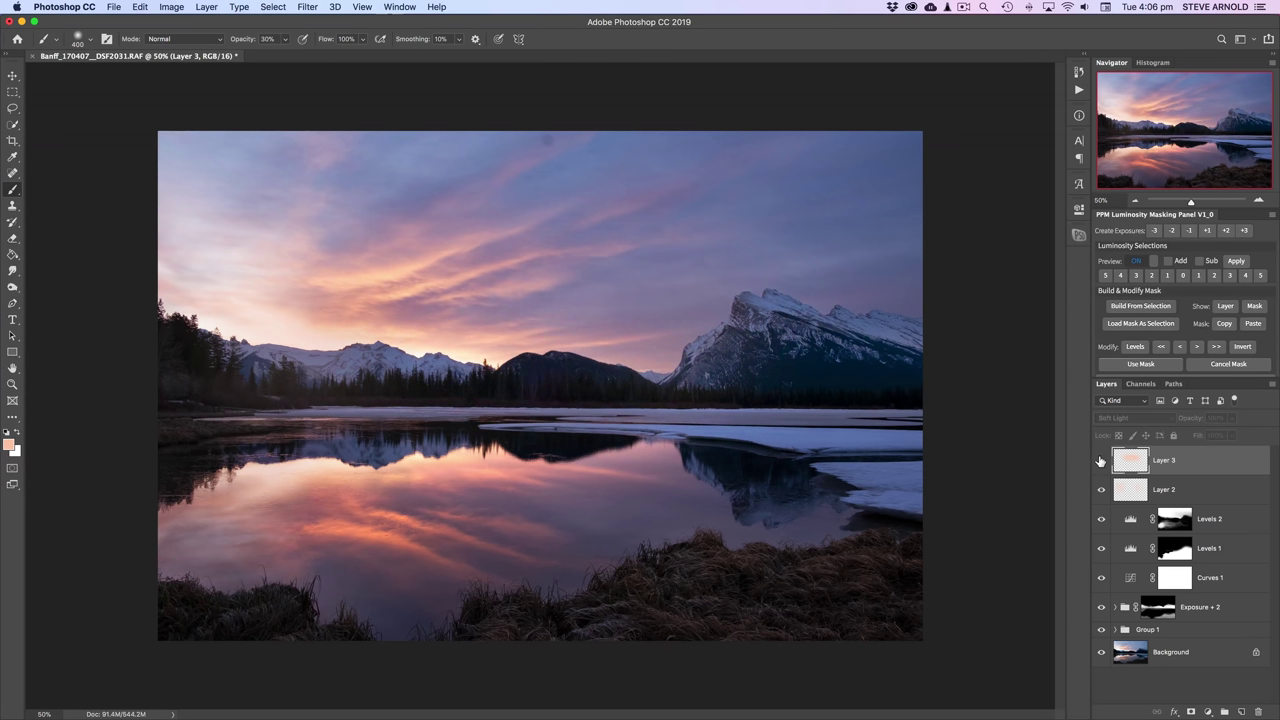
click(1101, 461)
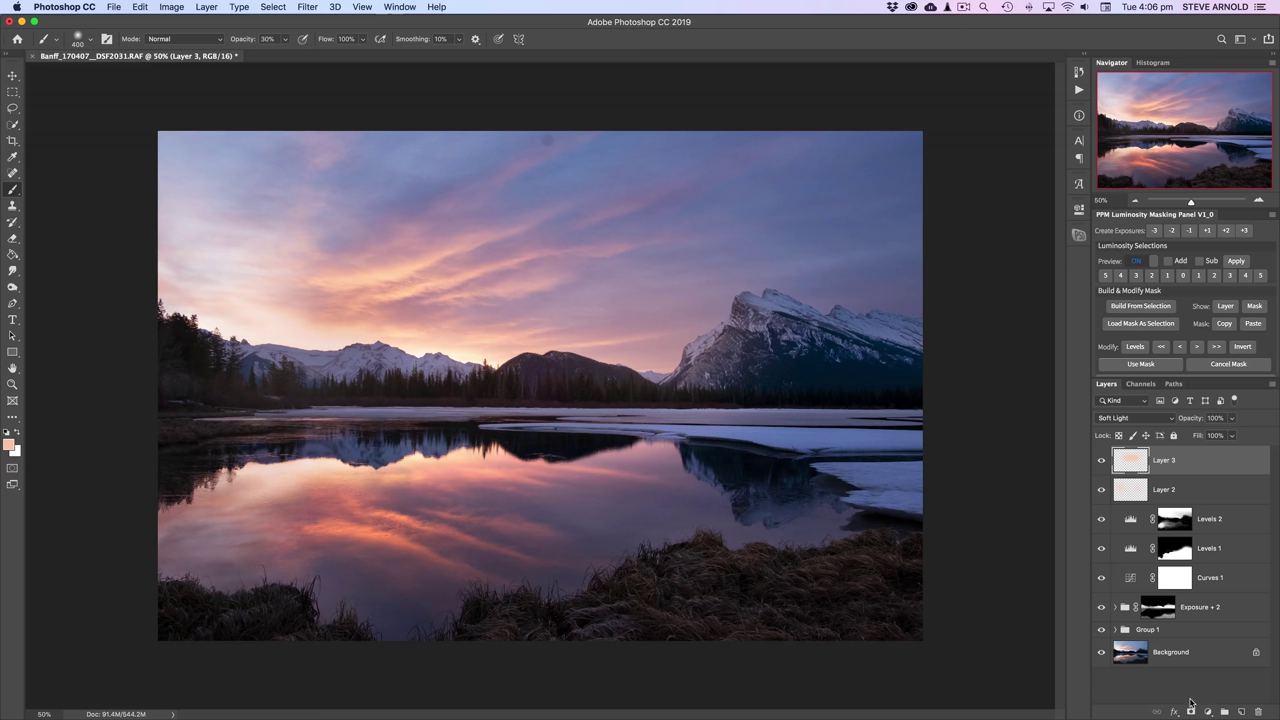
Add a layer mask to Layer 3 and paint black at 100% opacity to remove the glow from the central hill and treeline.
click(1191, 712)
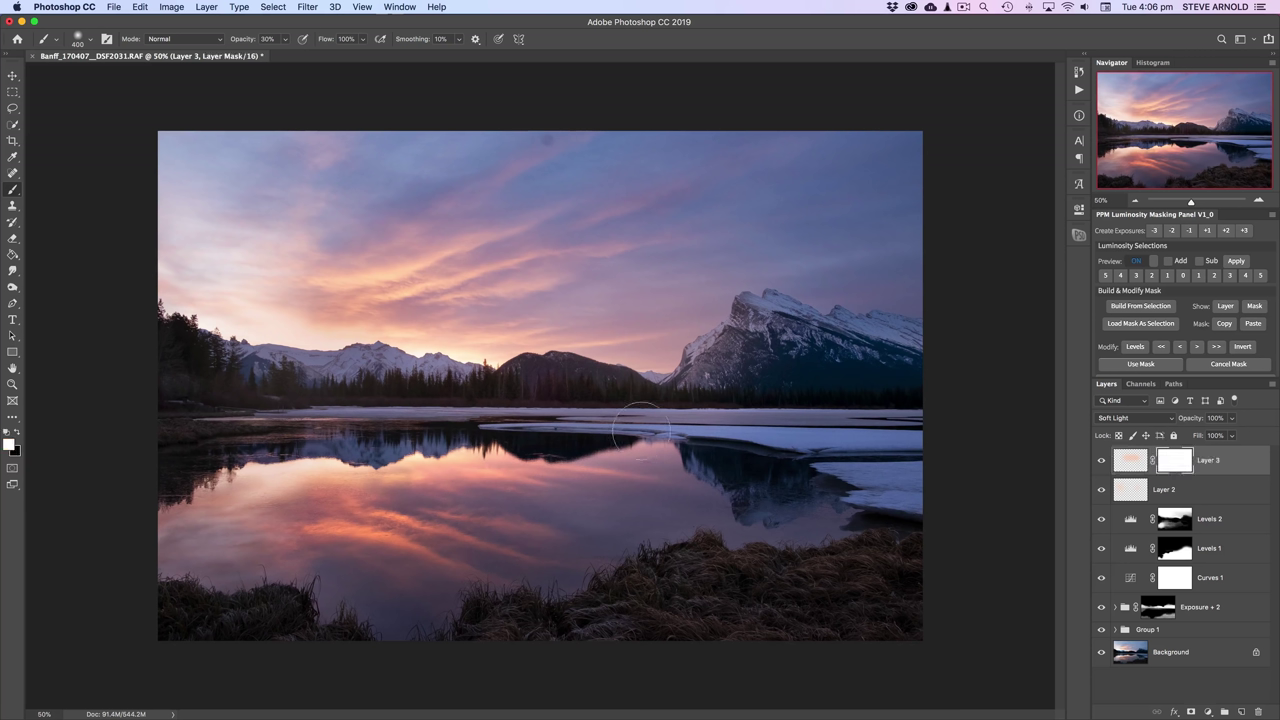
click(17, 431)
key(0)
mouse_move(524, 381)
mouse_down()
mouse_move(591, 378)
mouse_move(655, 402)
mouse_move(527, 383)
mouse_move(370, 410)
mouse_move(437, 414)
mouse_move(557, 380)
mouse_move(656, 402)
mouse_move(800, 404)
mouse_move(570, 386)
mouse_up()
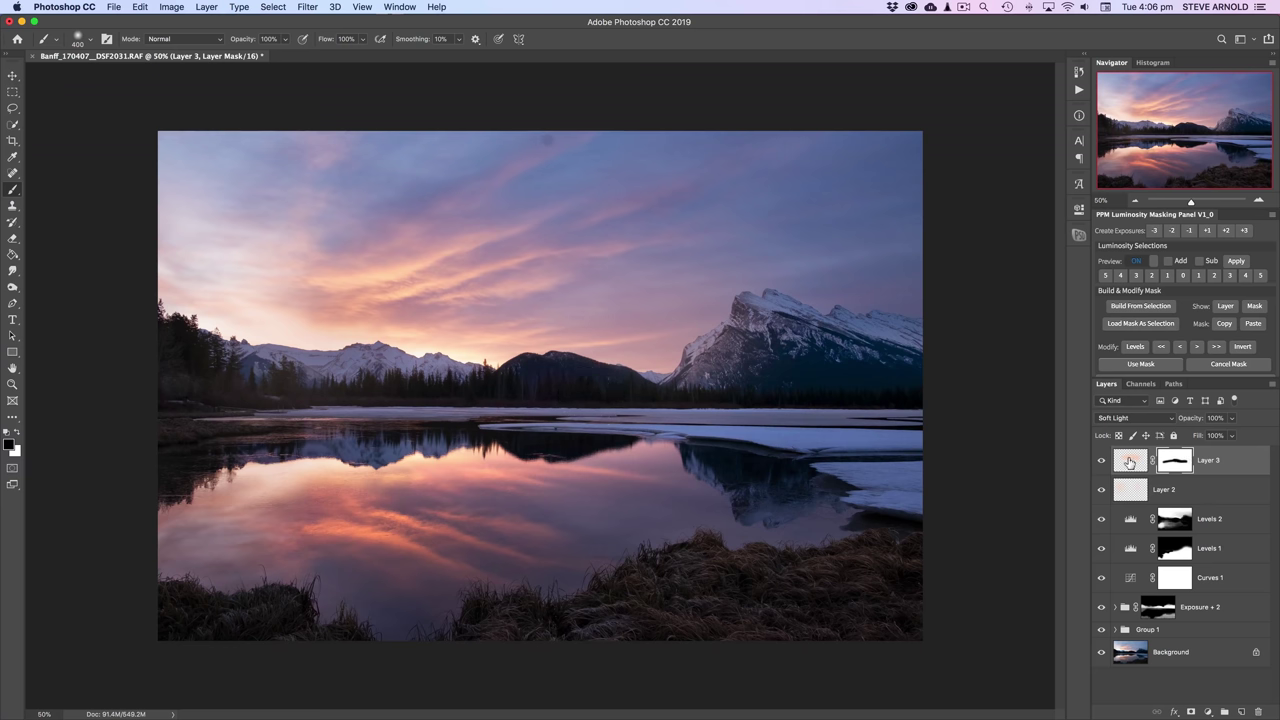
Check the masked glow by comparing the image with and without Layer 3.
click(1102, 462)
click(1102, 462)
click(1102, 462)
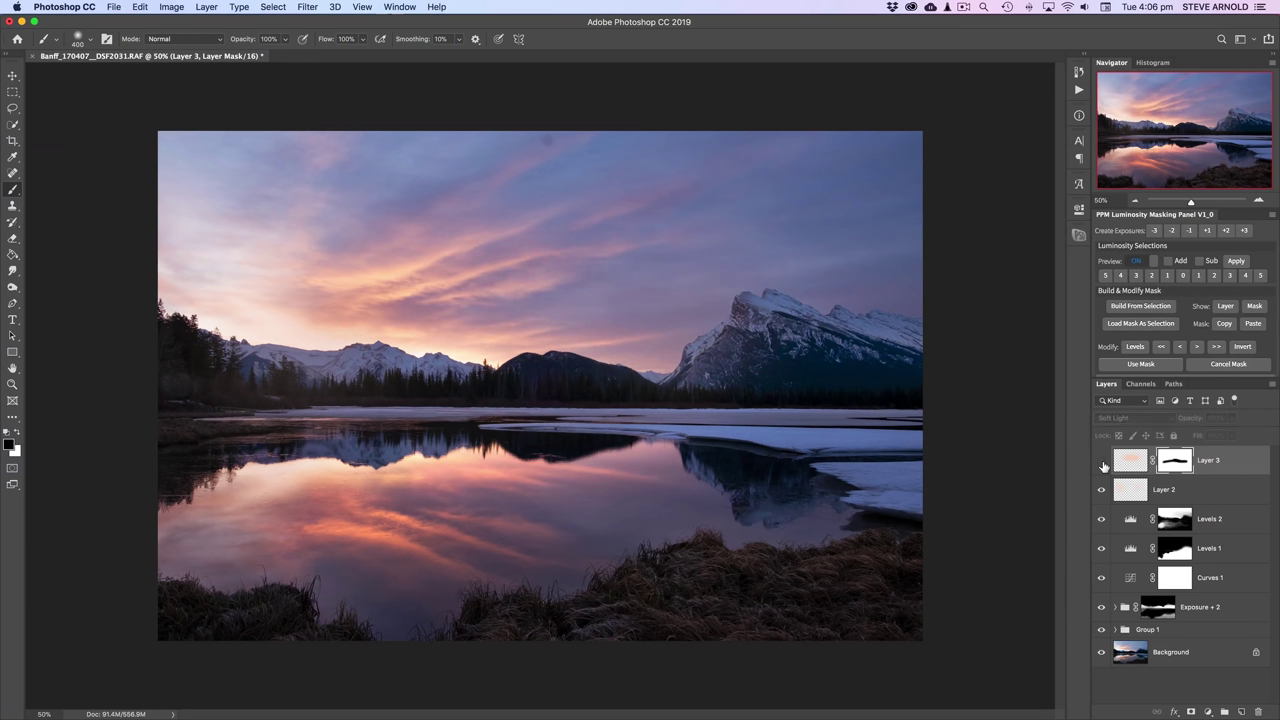
click(1102, 462)
click(1102, 462)
click(1102, 462)
click(1102, 462)
click(1102, 462)
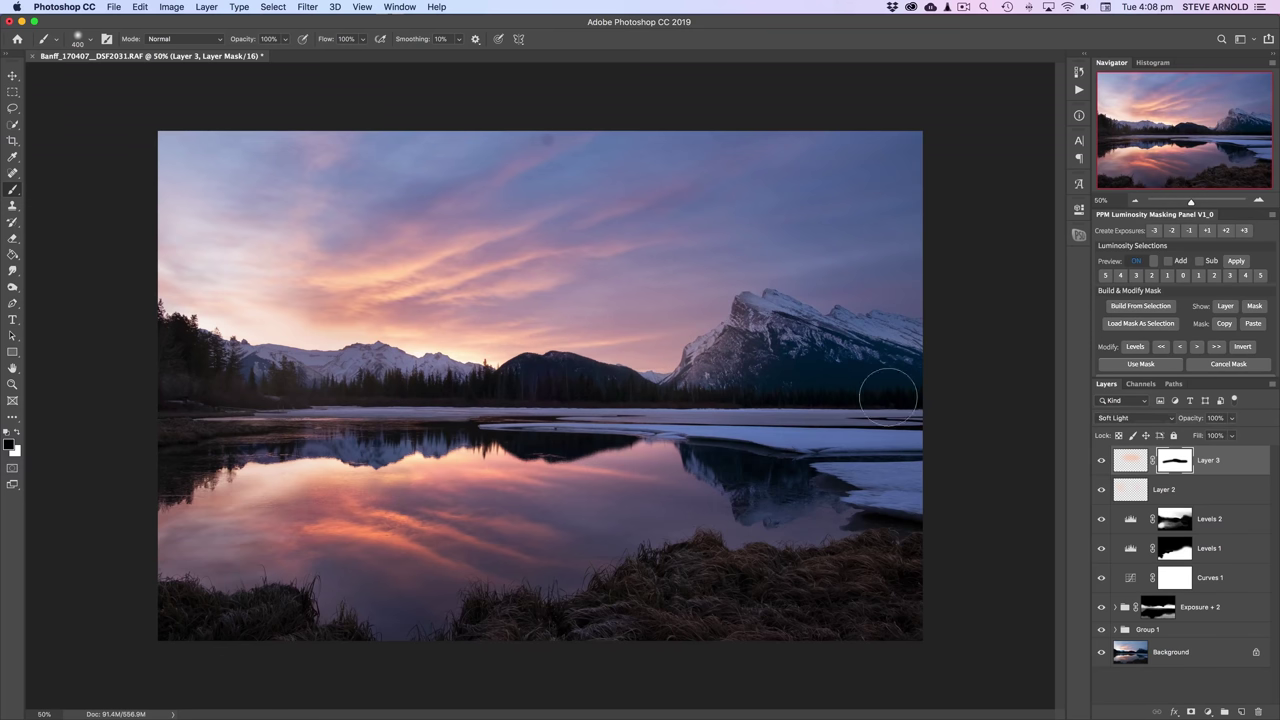
Add an empty layer on top and remove the dark spot in the upper sky with the Content-Aware Spot Healing Brush, sampling all layers.
click(1241, 712)
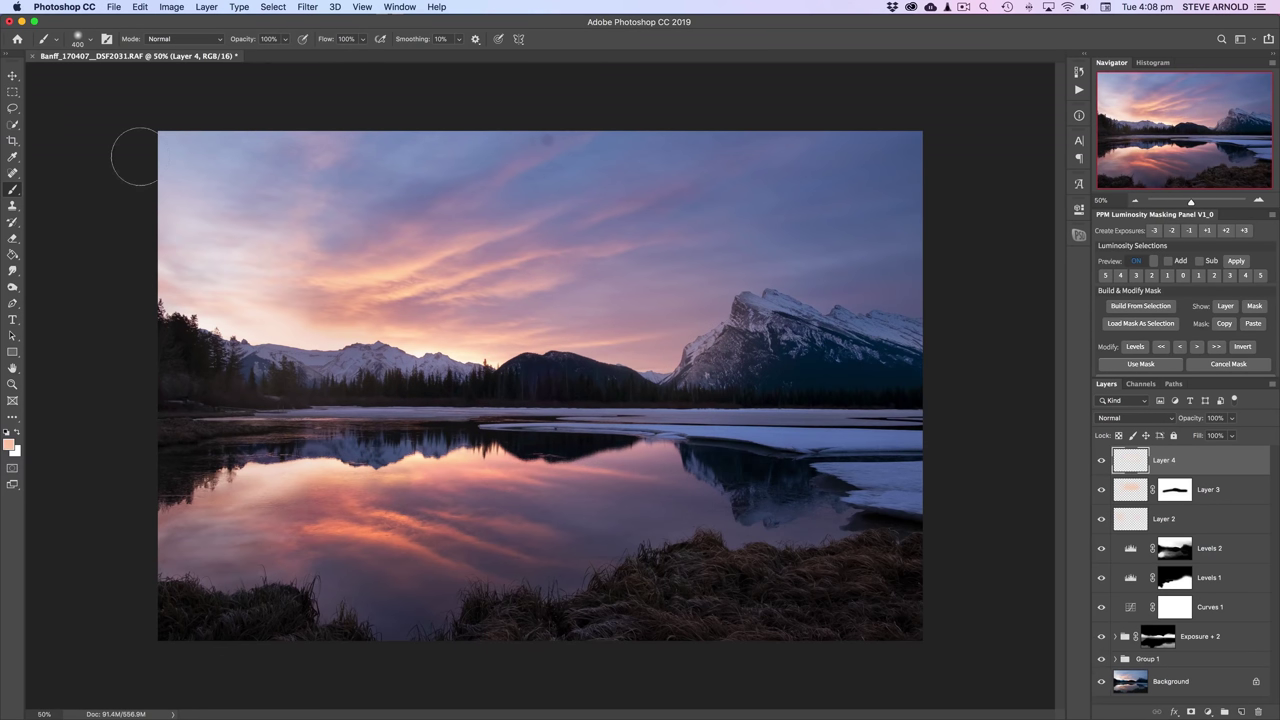
click(13, 173)
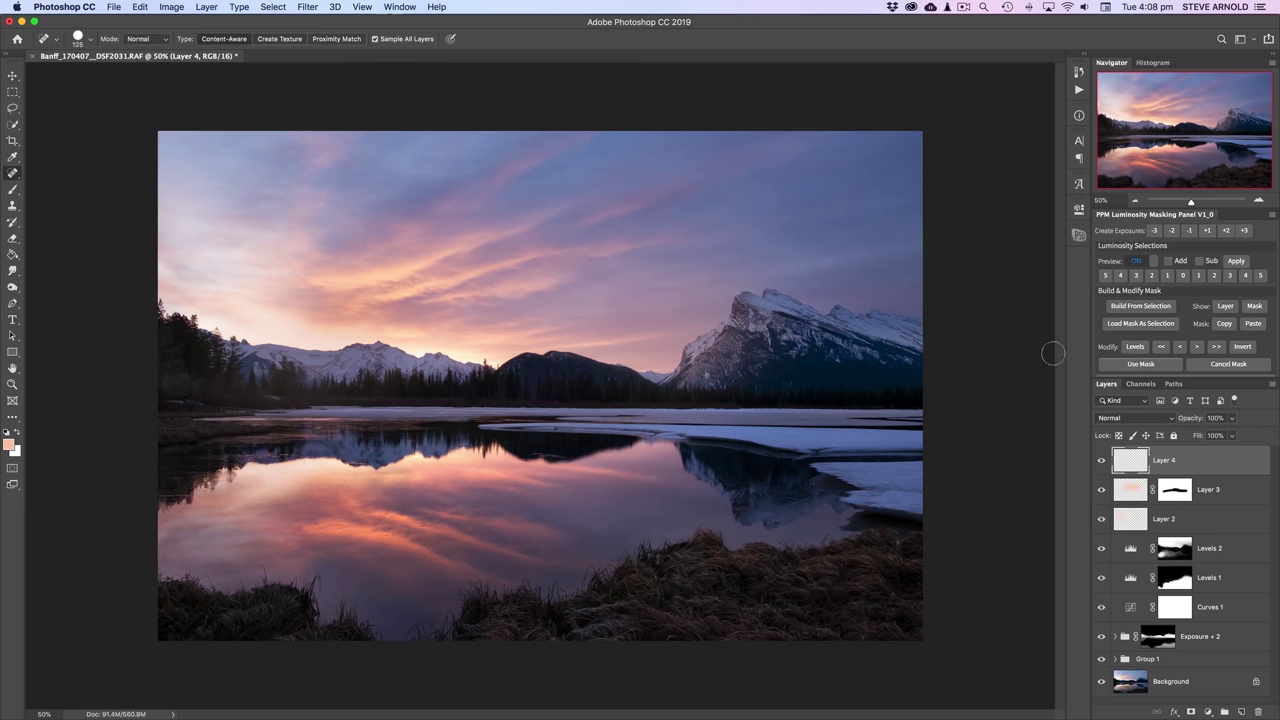
Add an Orton Effect layer with the luminosity masking effects.
scroll(1190, 320, down, 2)
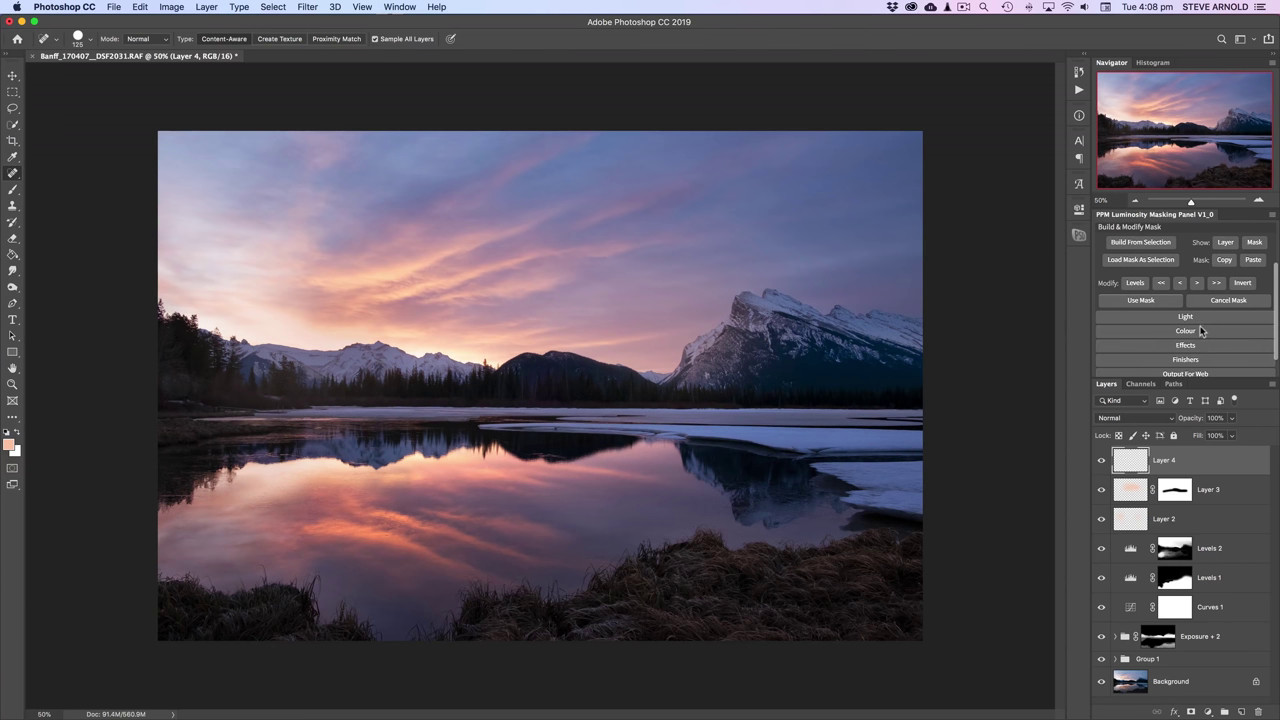
scroll(1195, 344, down, 1)
scroll(1195, 344, down, 1)
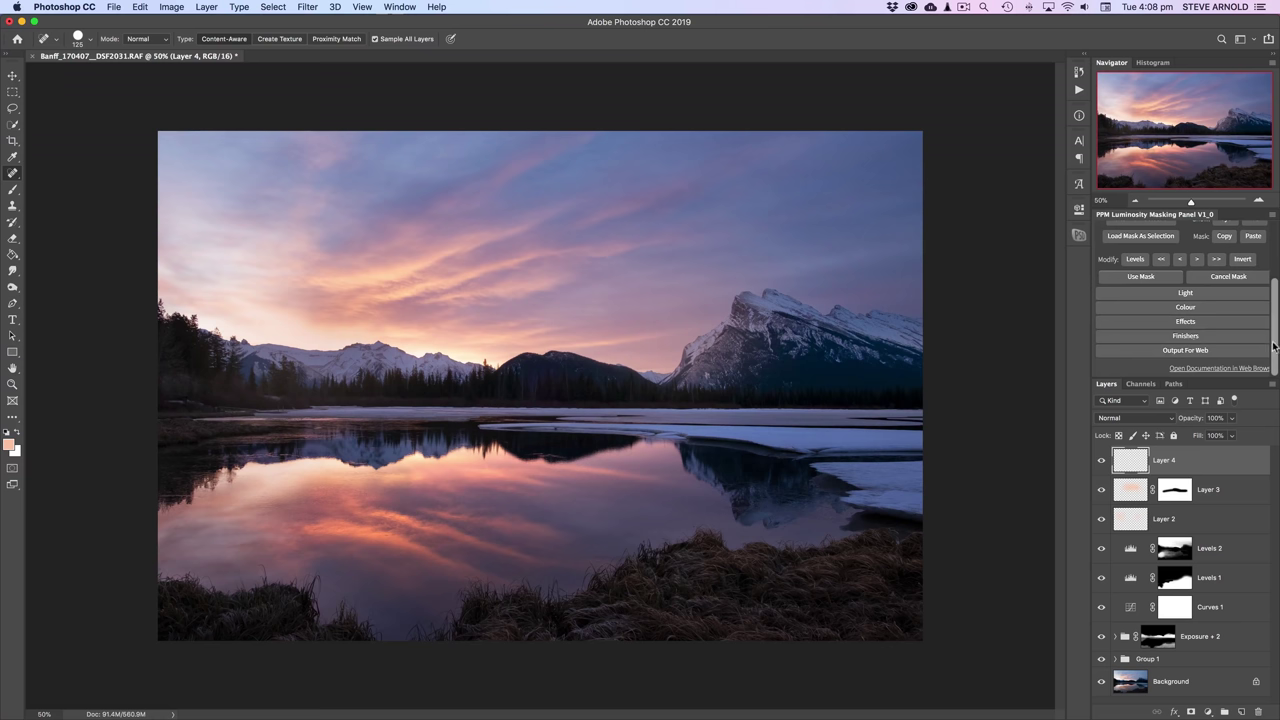
click(1143, 322)
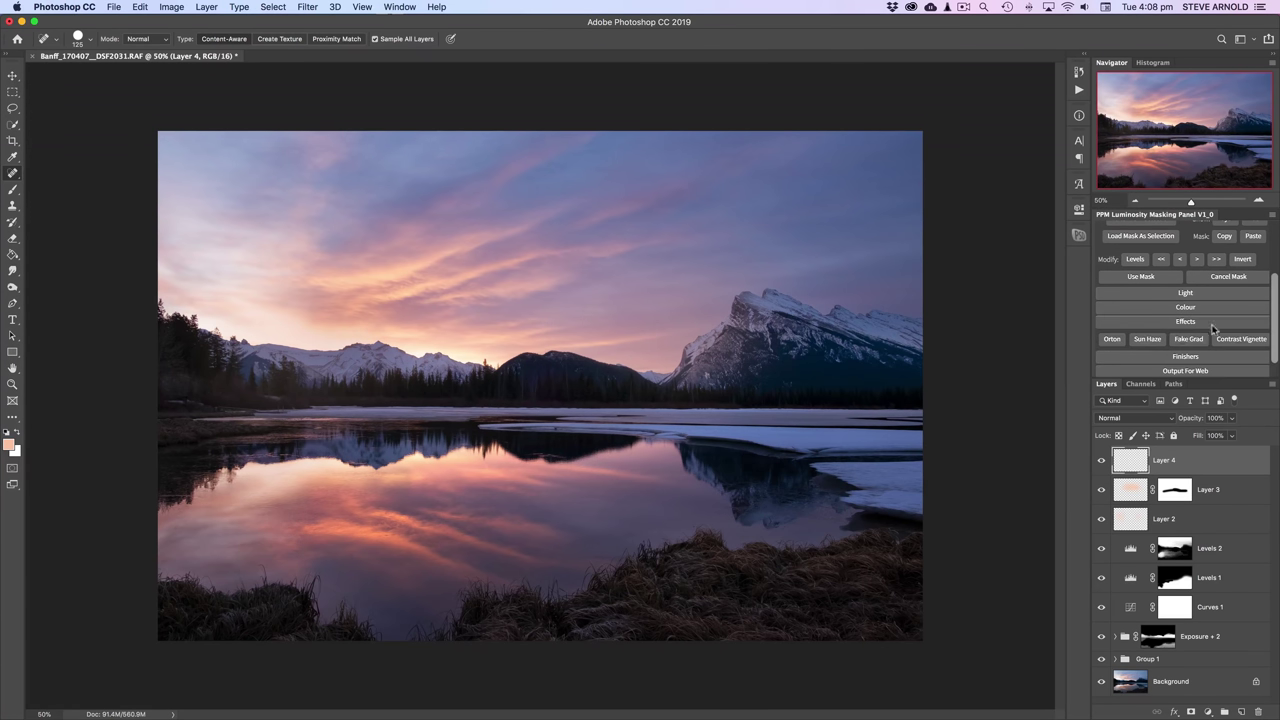
click(1119, 345)
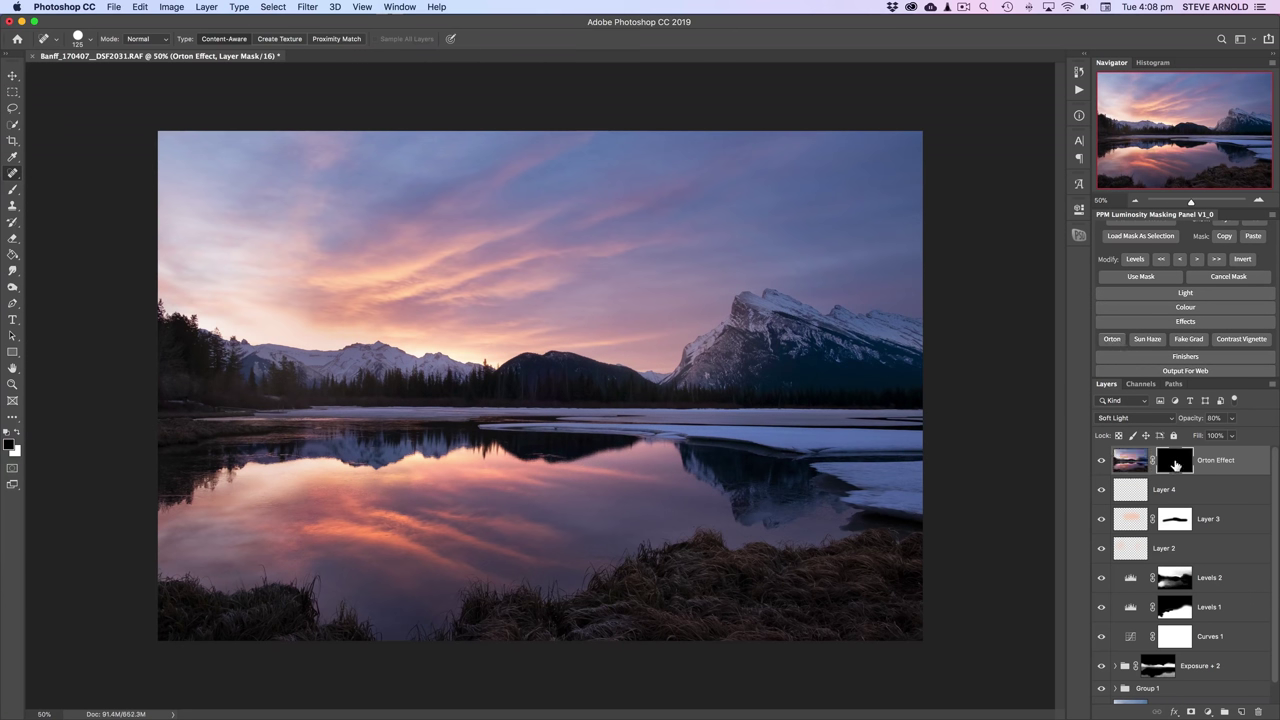
Invert the Orton Effect layer's mask to reveal the effect and set the layer's opacity to 30%.
key(super+i)
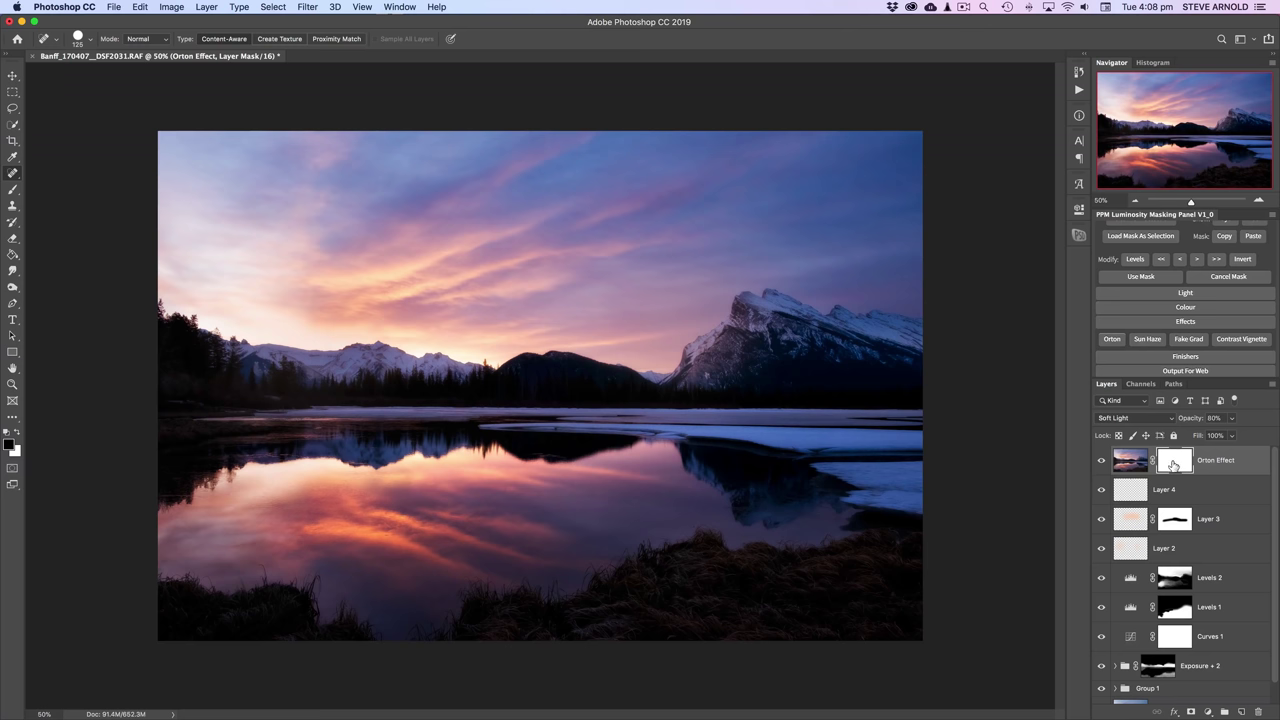
click(1130, 462)
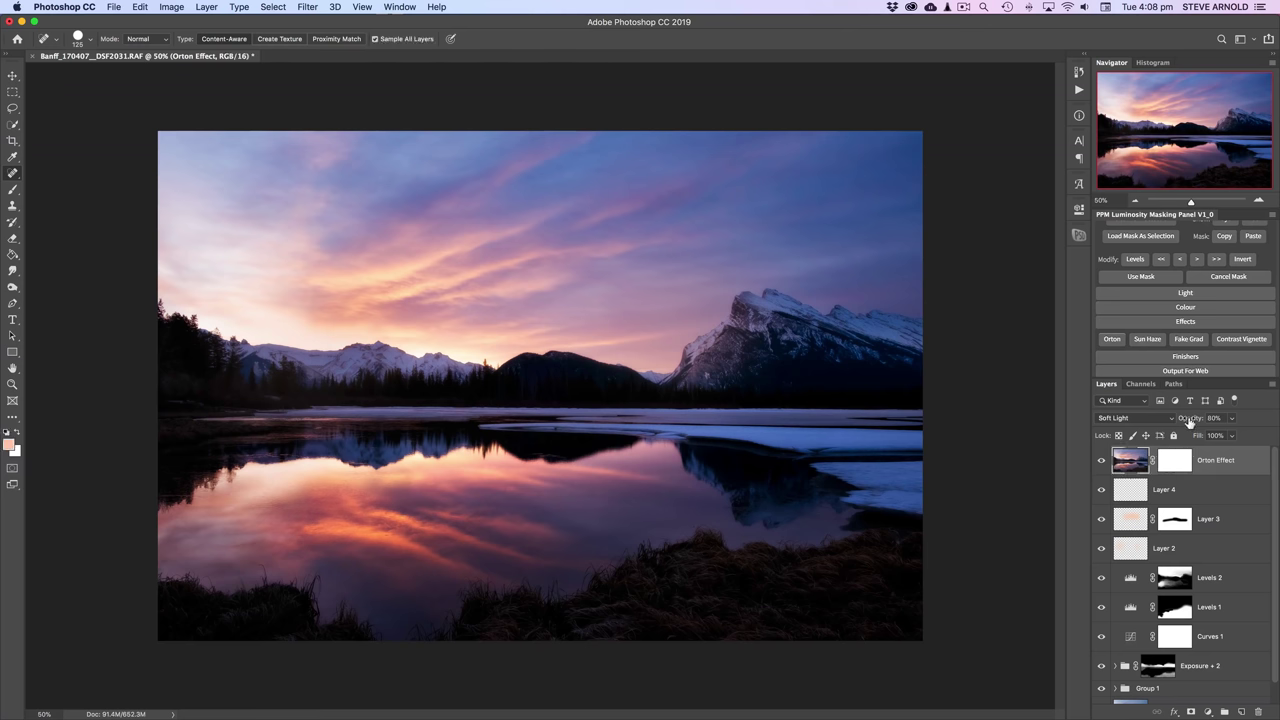
drag(1188, 422, 1159, 422)
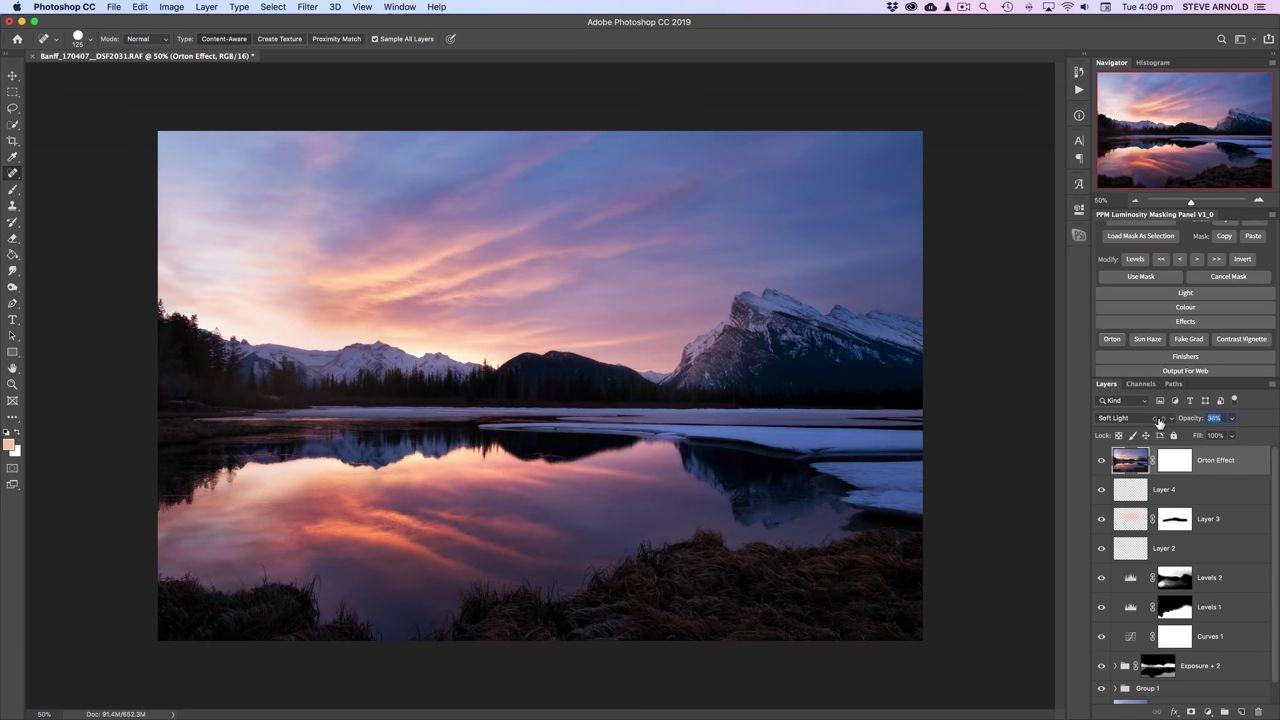
Compare the image with and without the Orton Effect layer, and view the result at reduced and 50% zoom.
click(1101, 461)
click(1101, 461)
click(1101, 461)
click(1101, 461)
click(1101, 461)
click(1101, 461)
click(1136, 200)
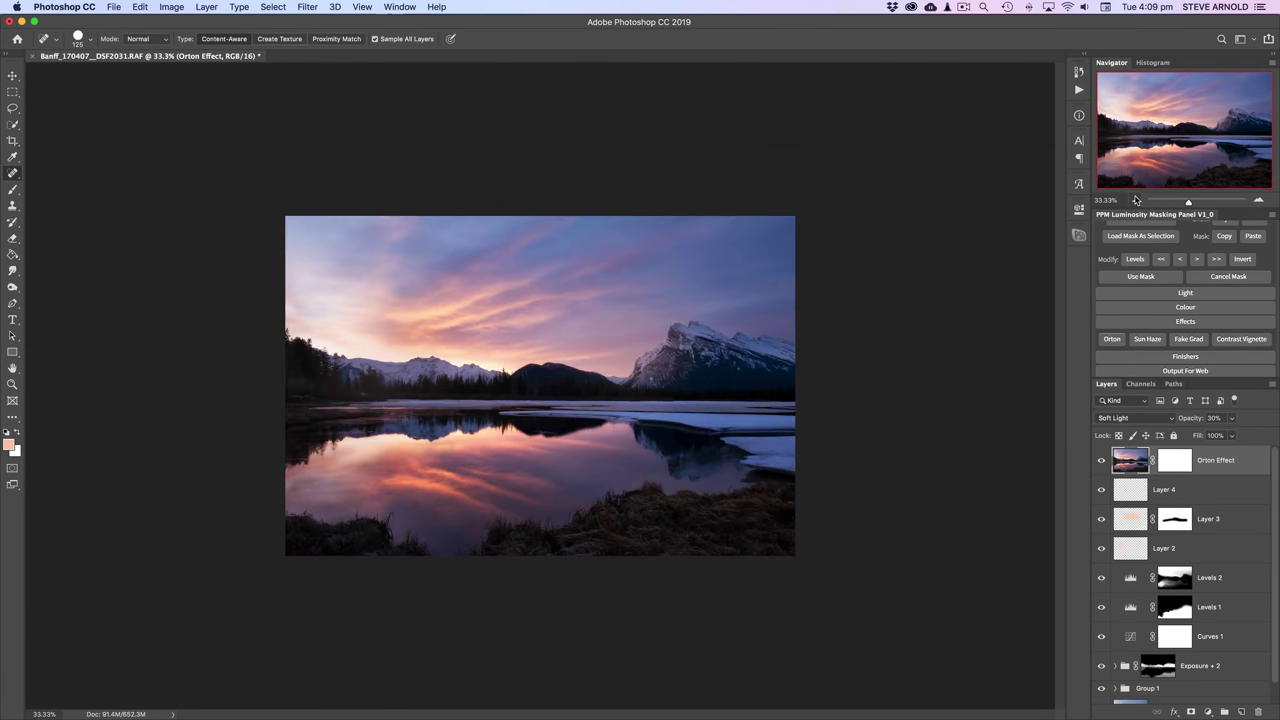
click(1136, 200)
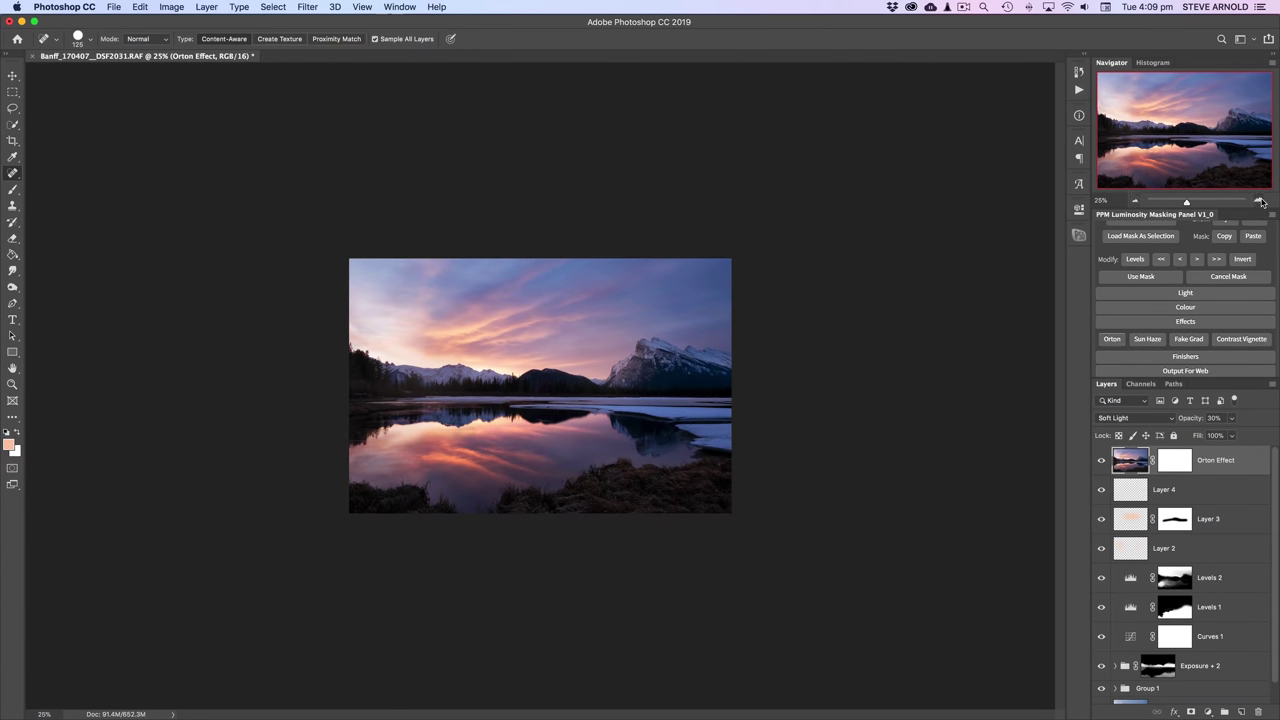
click(1259, 201)
click(1259, 201)
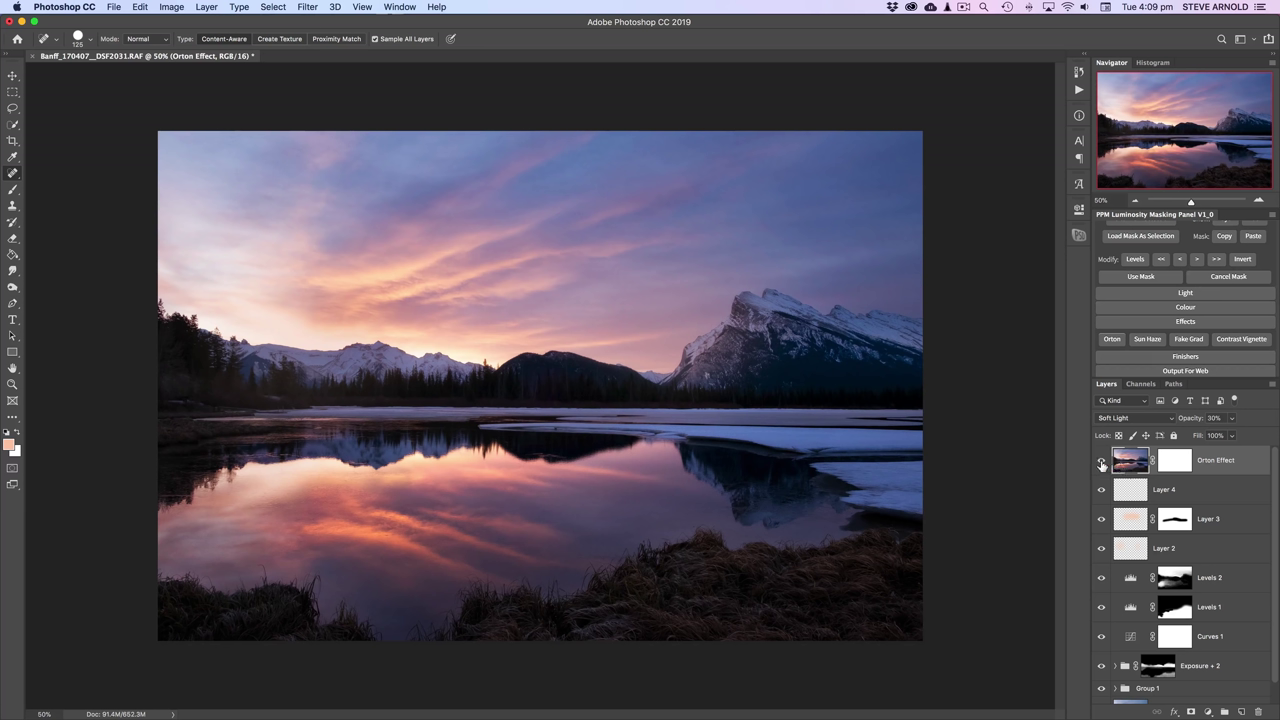
Compare the image with and without the Orton Effect layer, keep its mask active, and set the layer's opacity to 41%.
click(1175, 462)
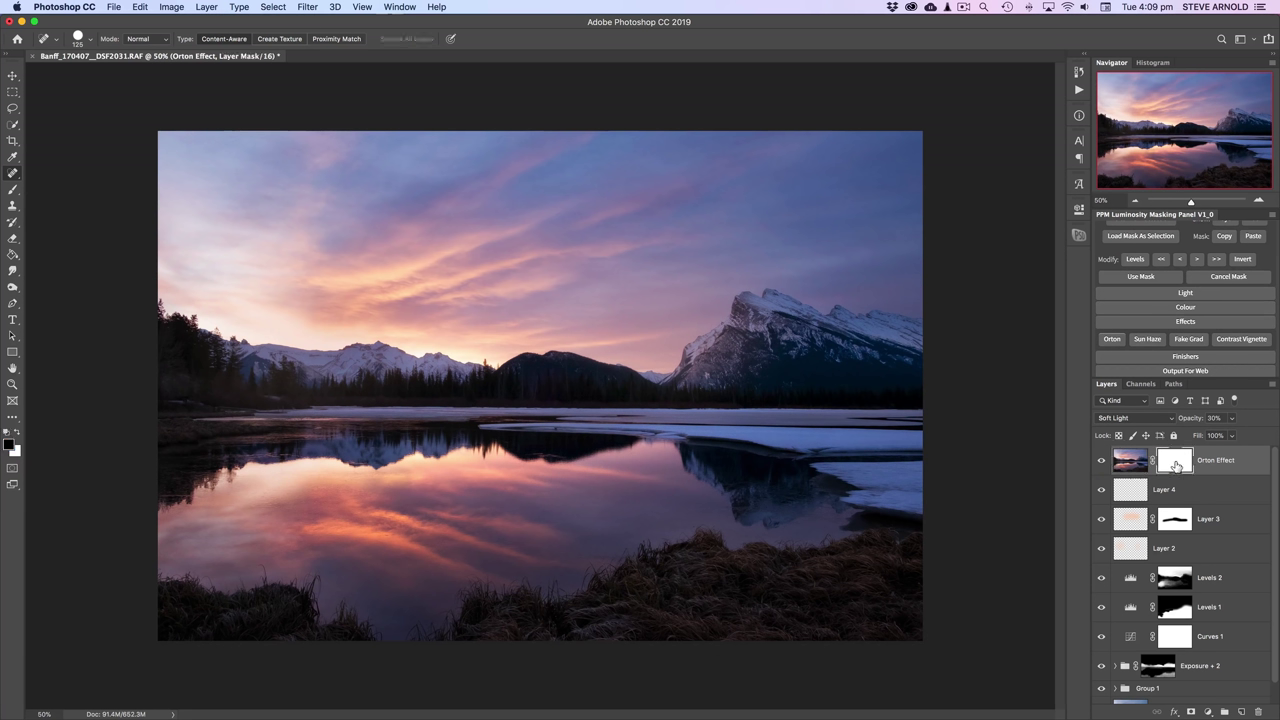
click(1102, 461)
click(1102, 461)
click(1102, 461)
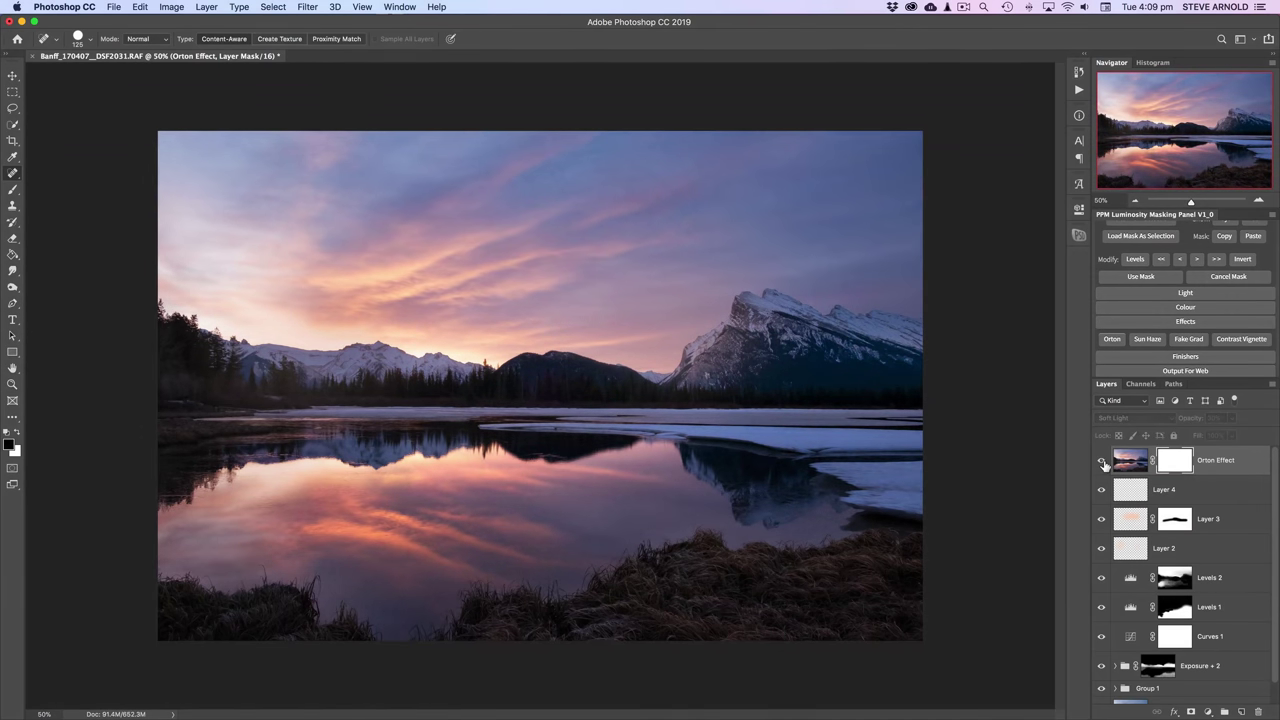
click(1102, 461)
click(1190, 419)
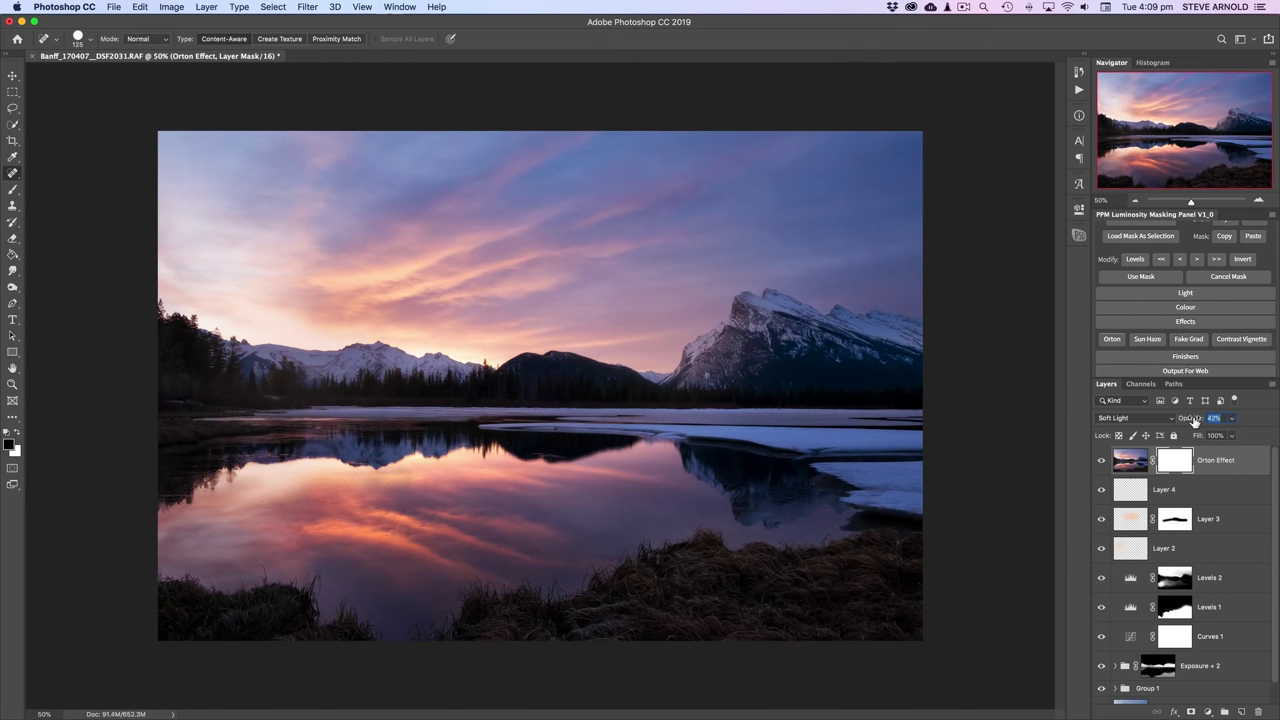
drag(1193, 421, 1189, 421)
Build the level 5 darks luminosity mask and load it as a selection for the Orton Effect layer's mask.
scroll(1150, 283, up, 4)
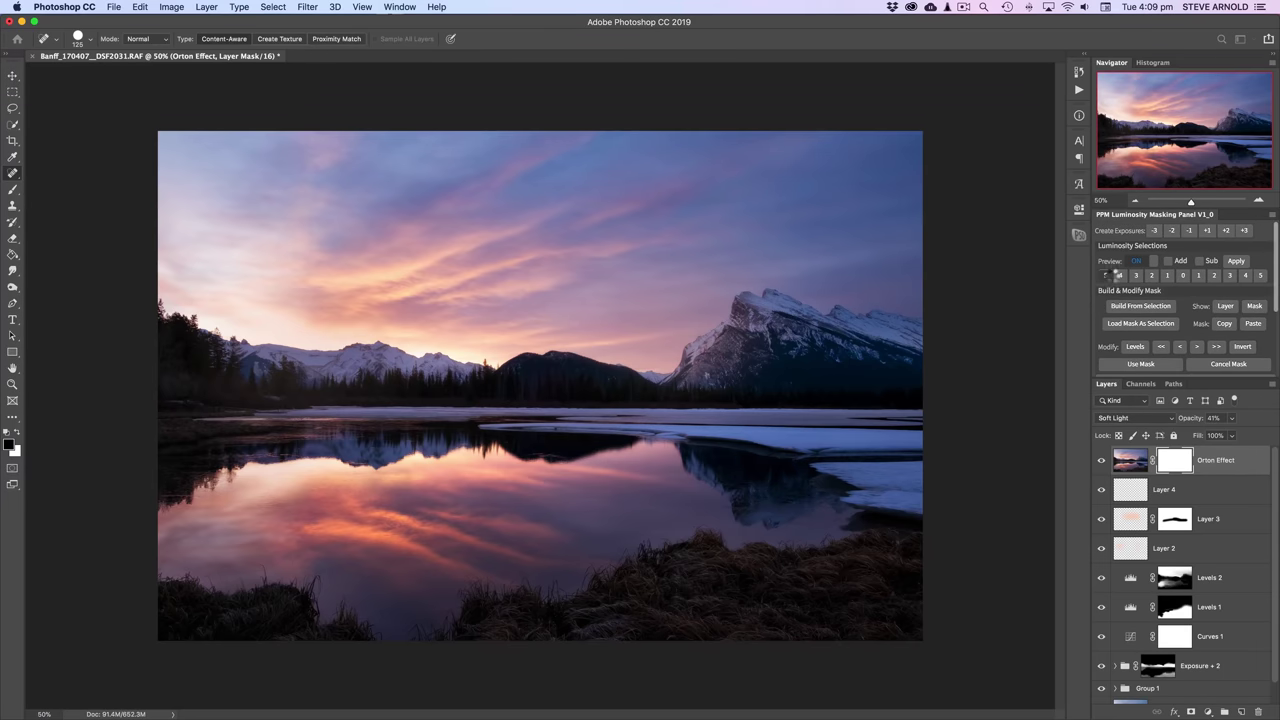
click(1105, 274)
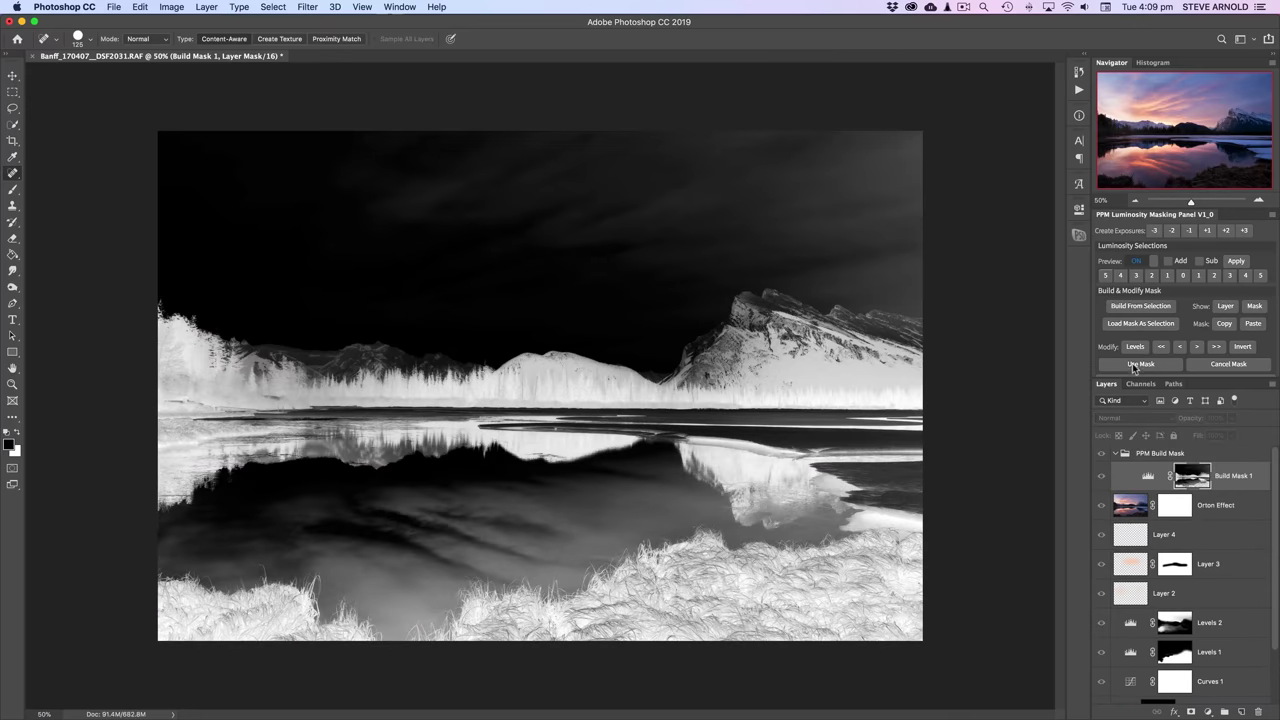
click(1138, 364)
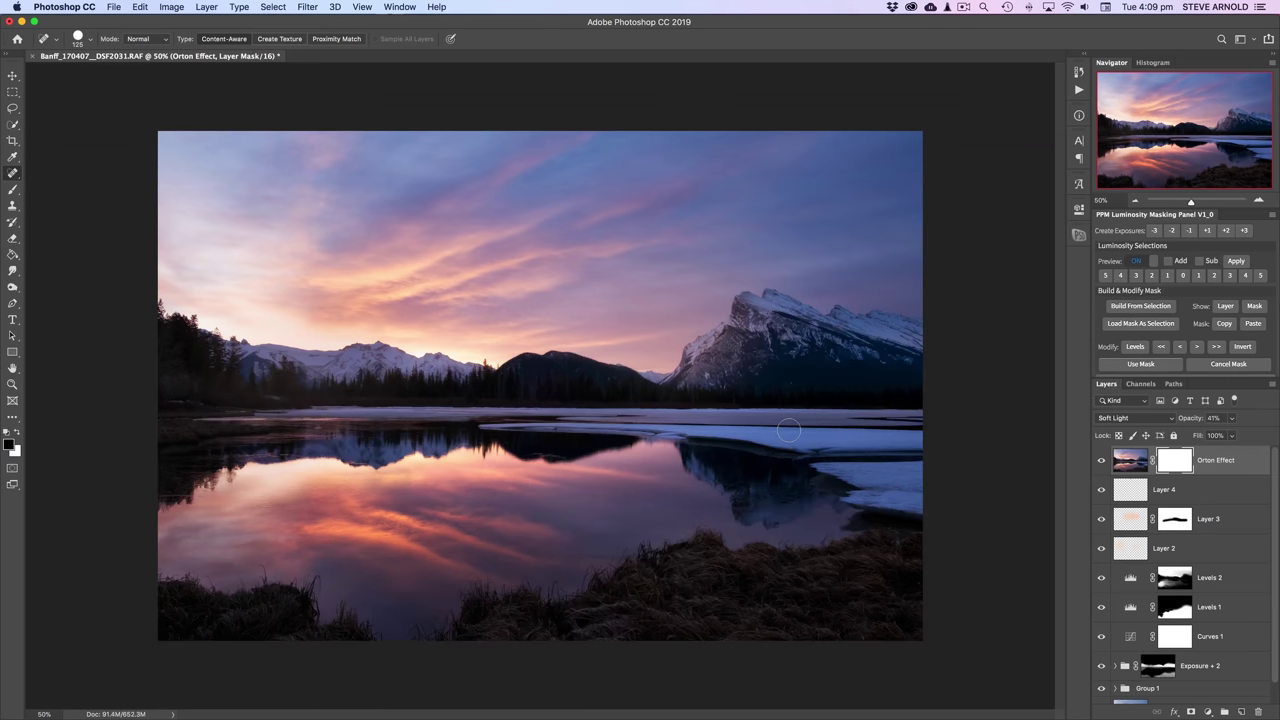
Paint black on the Orton Effect mask over the dark treeline and foreground grass with a 700 px brush at 40% opacity.
key(bracketright)
key(bracketright)
key(bracketright)
key(bracketright)
key(bracketright)
key(bracketright)
key(bracketright)
key(b)
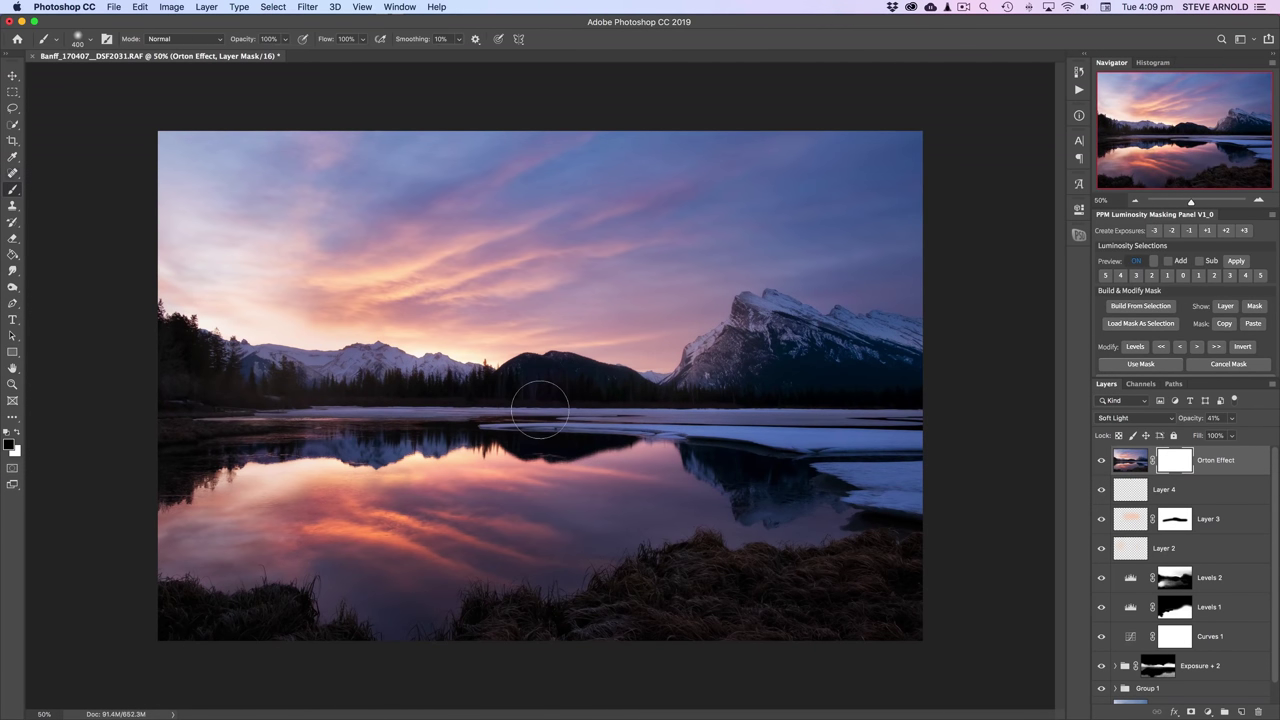
key(bracketright)
key(bracketright)
key(bracketright)
key(4)
mouse_move(540, 409)
mouse_down()
mouse_move(713, 408)
mouse_move(541, 406)
mouse_up()
drag(680, 586, 777, 634)
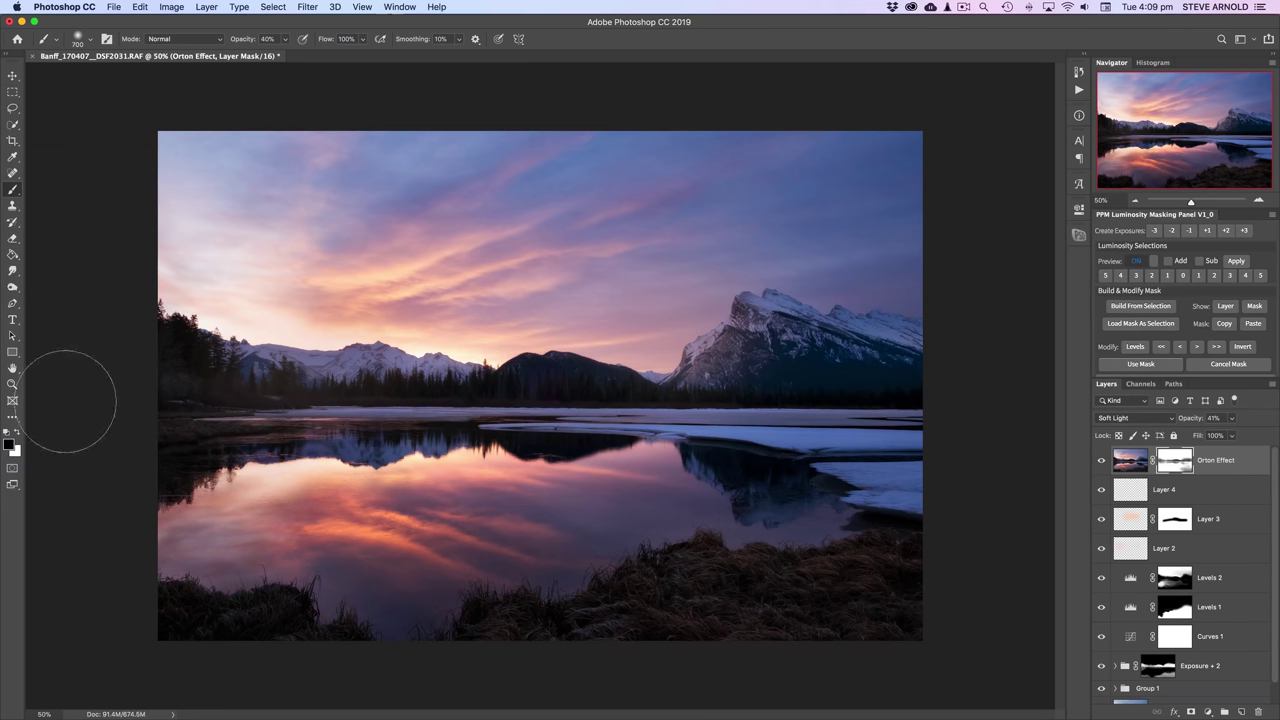